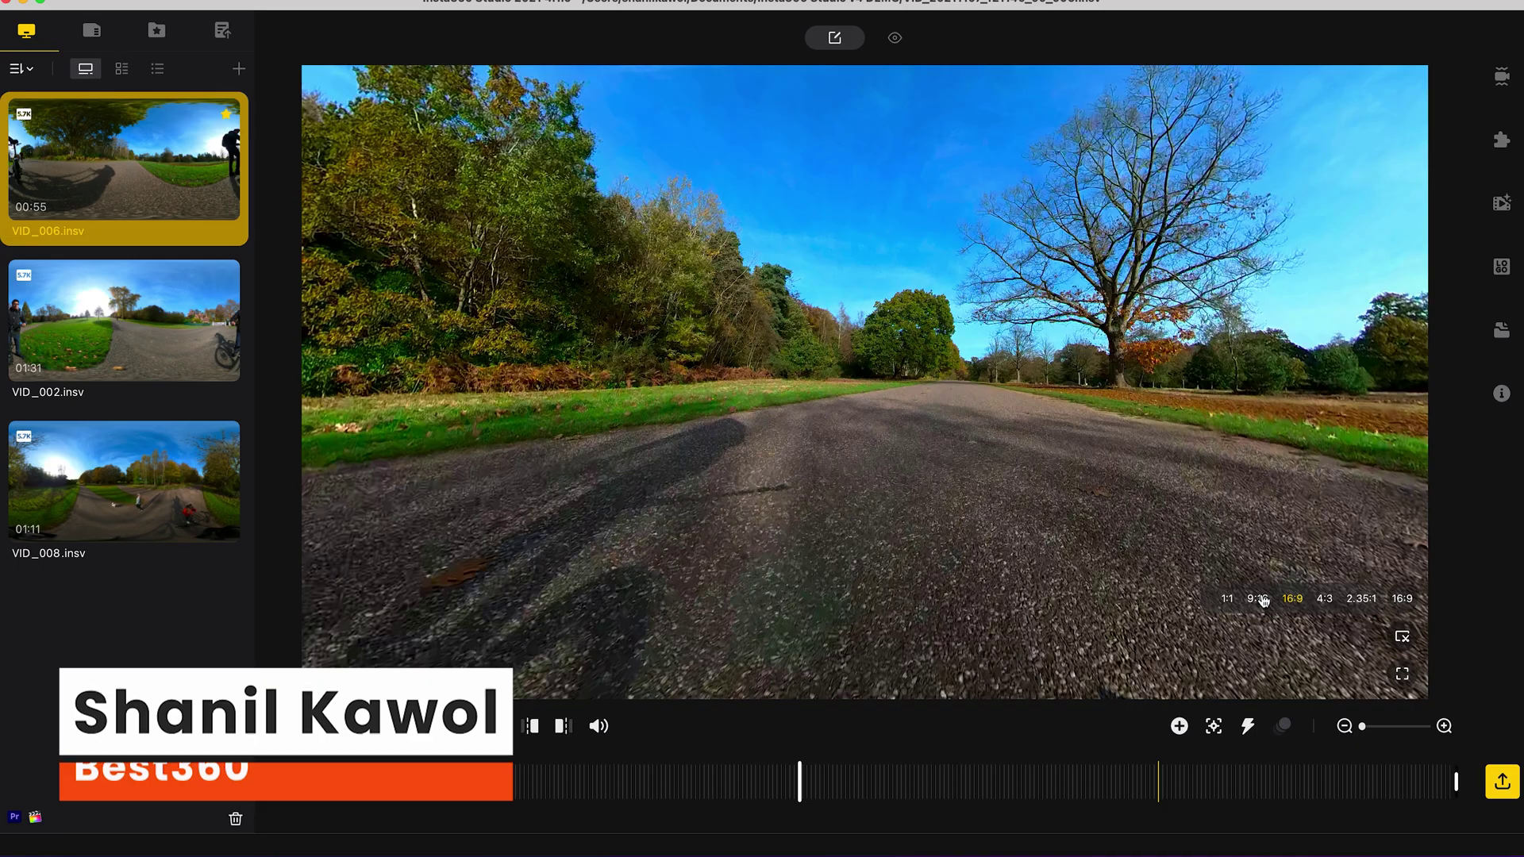
Switch the reframed clip to a vertical 9:16 aspect ratio
{"action": "left_click", "coordinate": [1260, 599]}
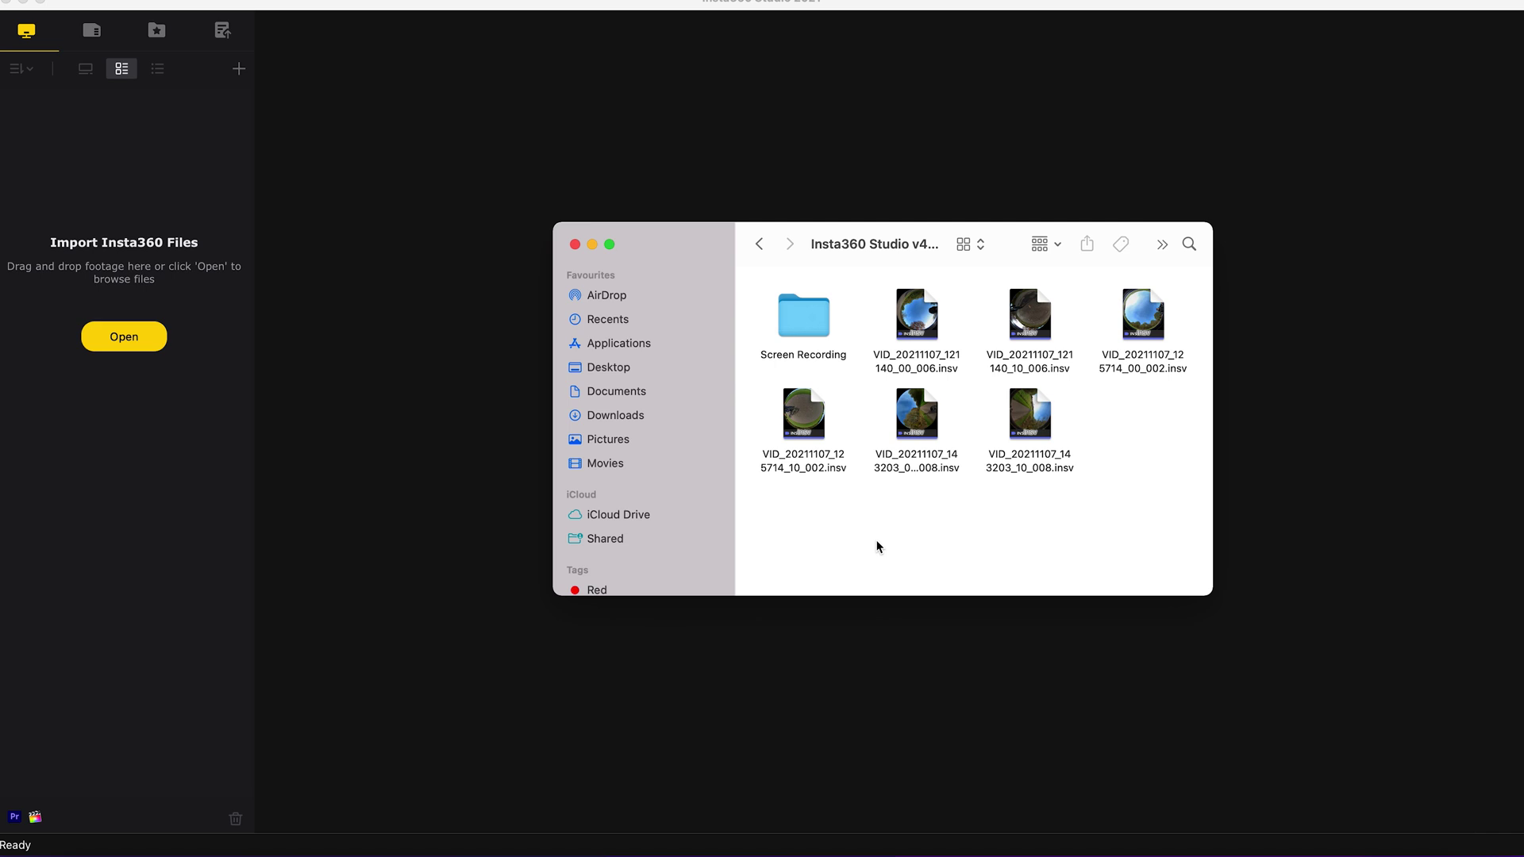
Select all six .insv clips in Finder and drag them into Insta360 Studio's import area
{"action": "left_click", "coordinate": [935, 325]}
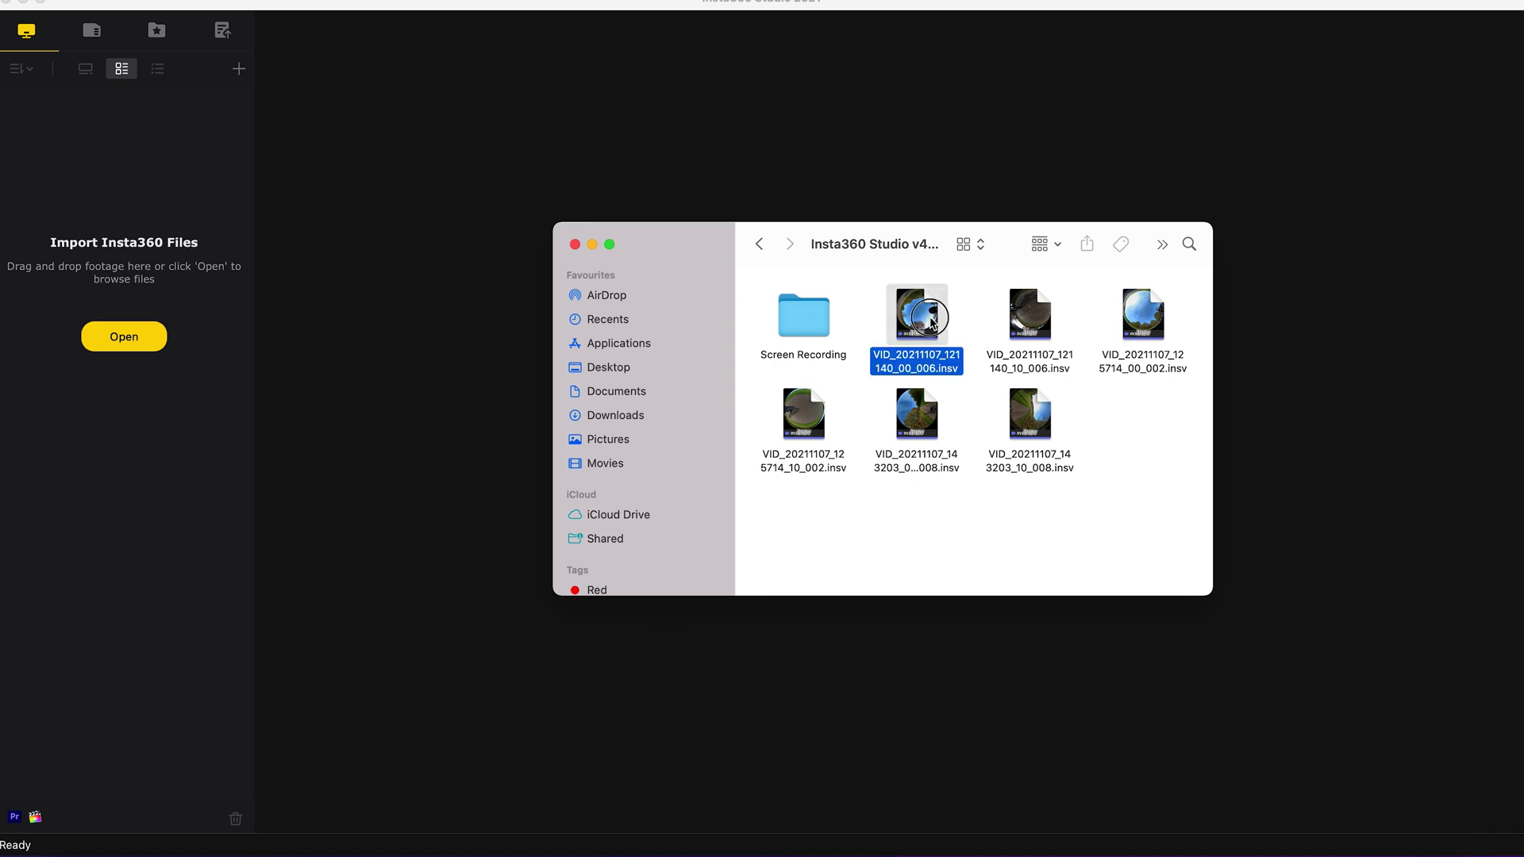
{"action": "left_click", "coordinate": [1026, 322]}
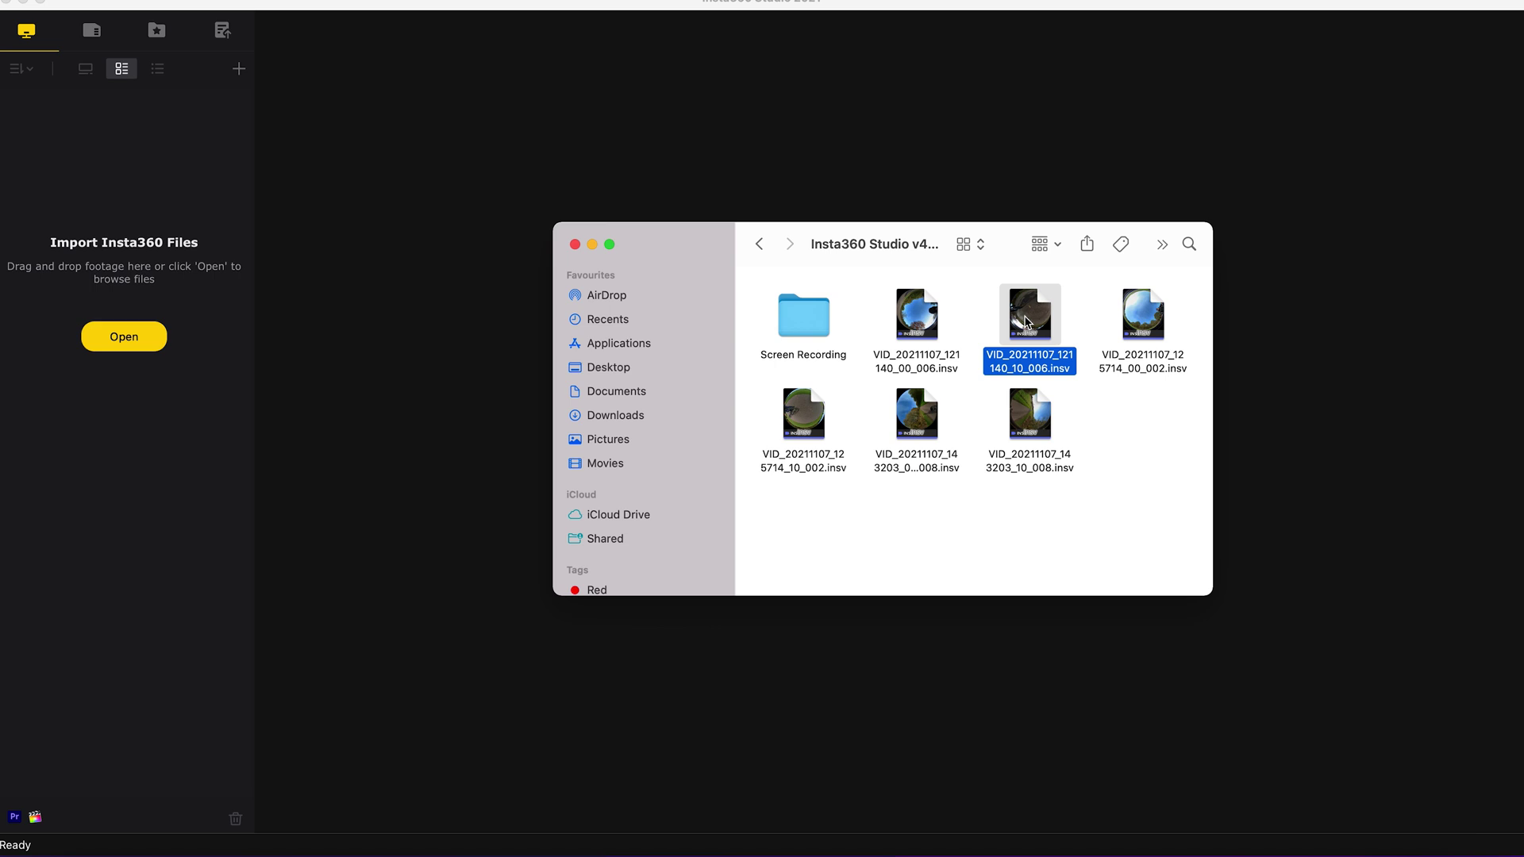
{"action": "left_click_drag", "start_coordinate": [949, 504], "coordinate": [1155, 299]}
{"action": "left_click", "coordinate": [805, 409], "text": "super"}
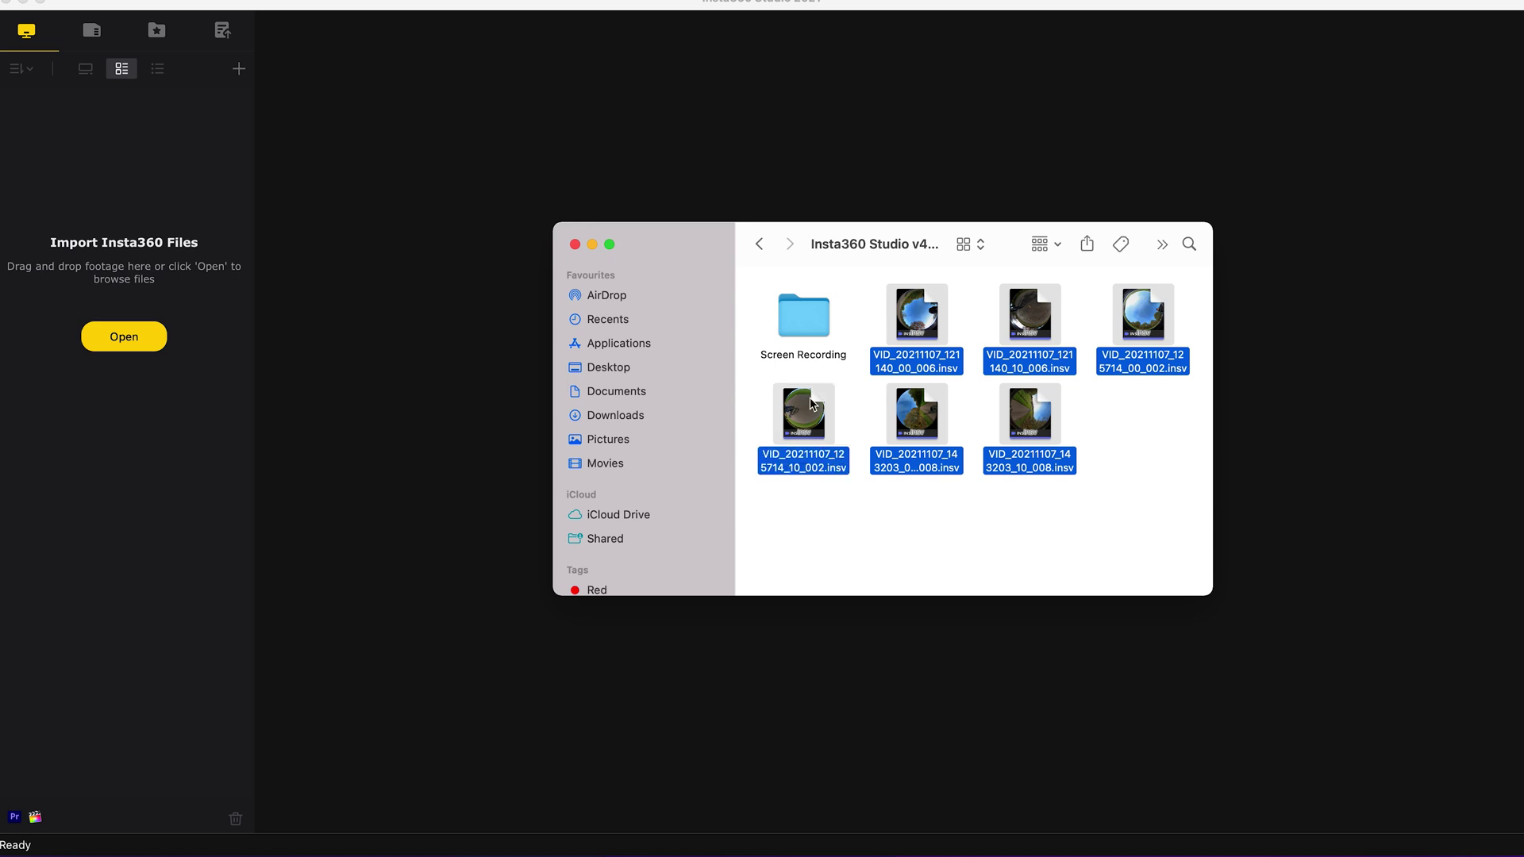
{"action": "left_click_drag", "start_coordinate": [925, 313], "coordinate": [123, 319]}
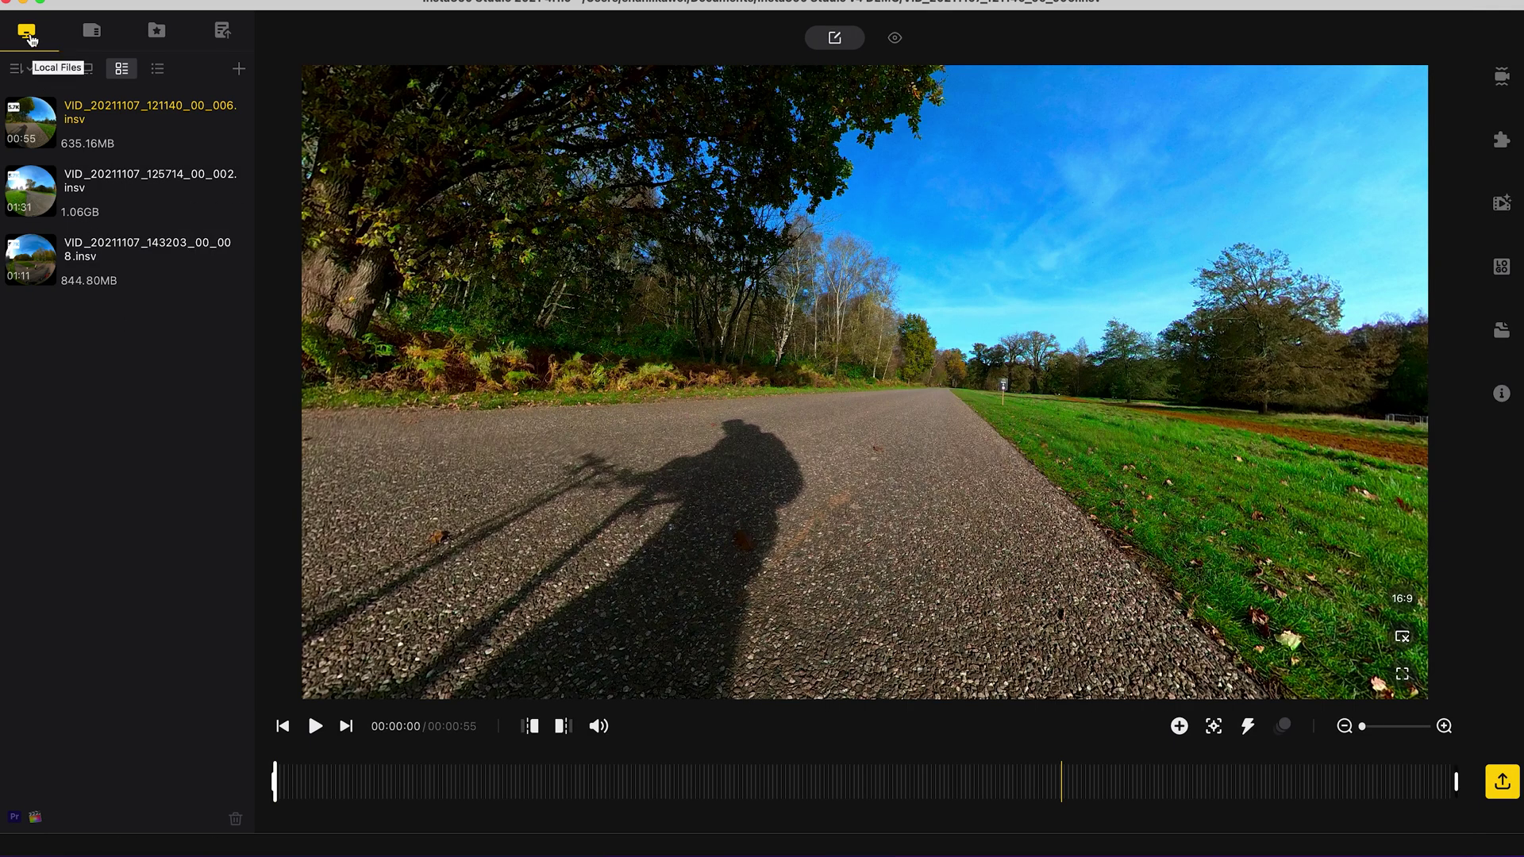
Browse Local Files, Favourites and Export, starring VID_006 as a favourite
{"action": "left_click", "coordinate": [92, 38]}
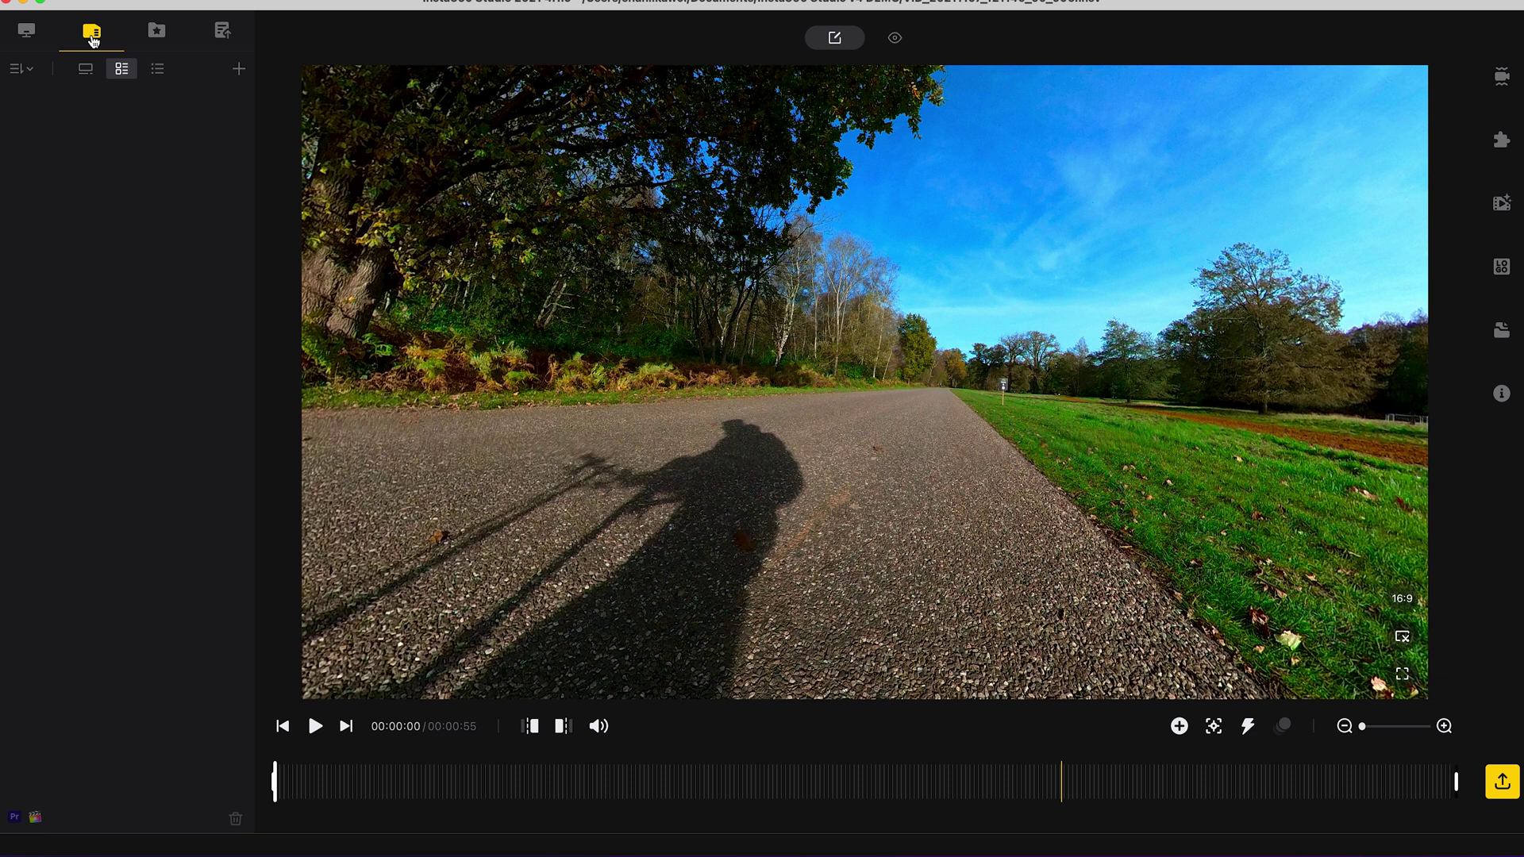
{"action": "left_click", "coordinate": [156, 34]}
{"action": "left_click", "coordinate": [27, 33]}
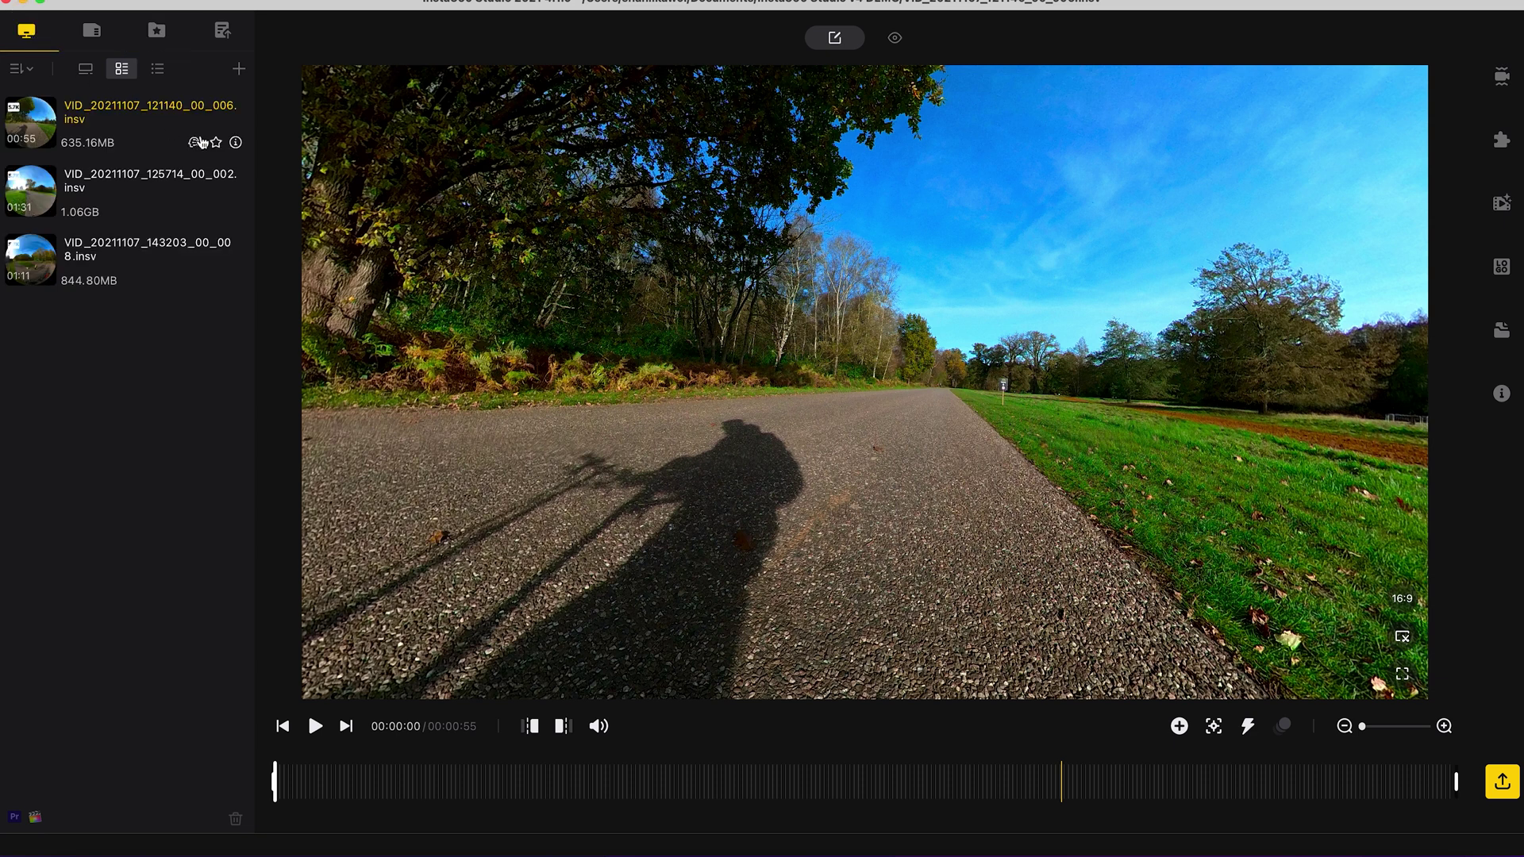
{"action": "left_click", "coordinate": [216, 145]}
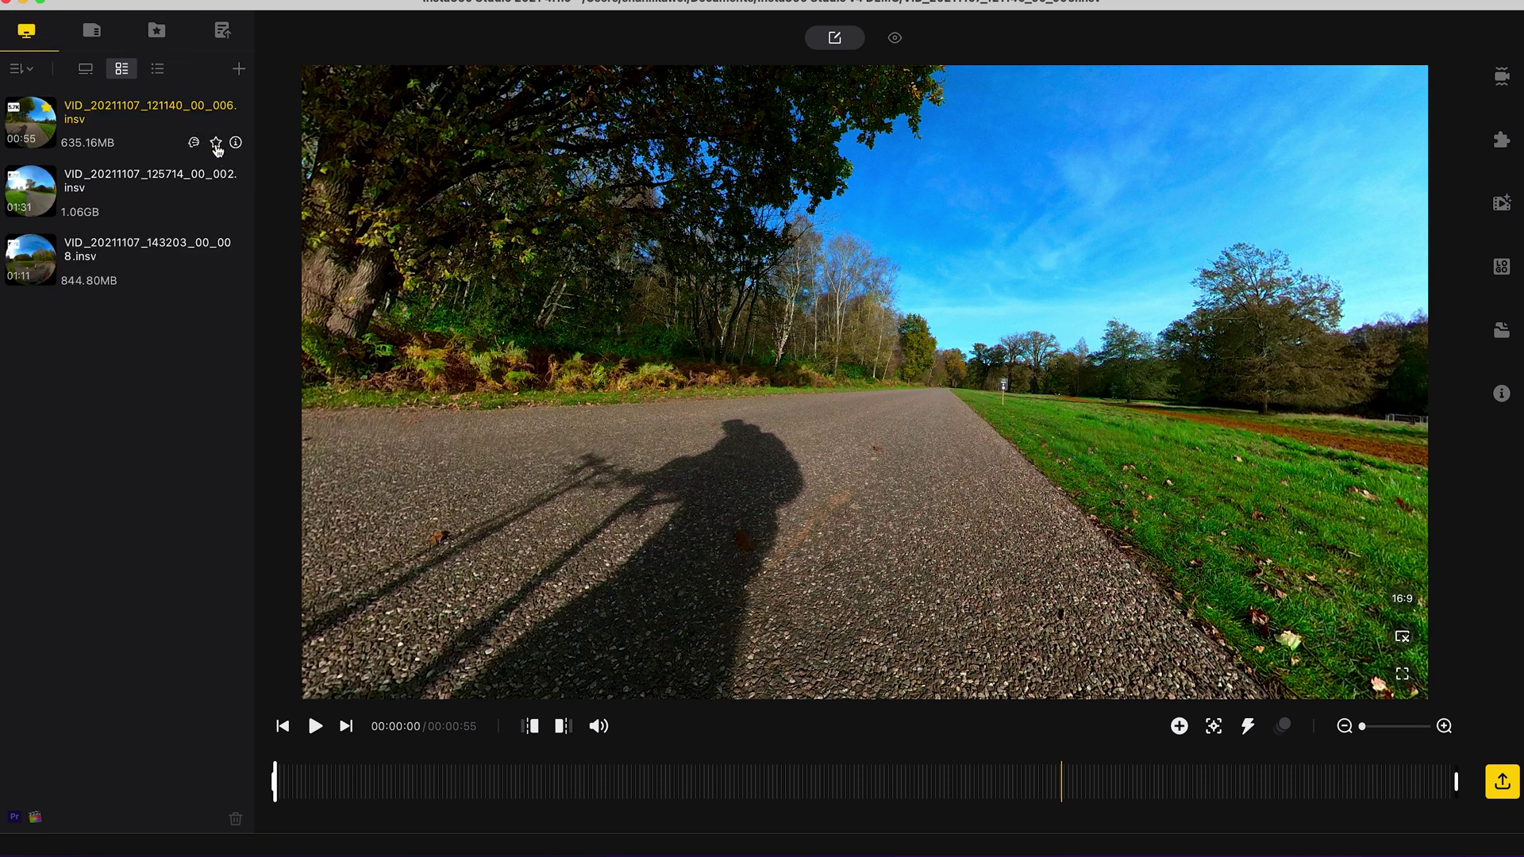
{"action": "left_click", "coordinate": [157, 31]}
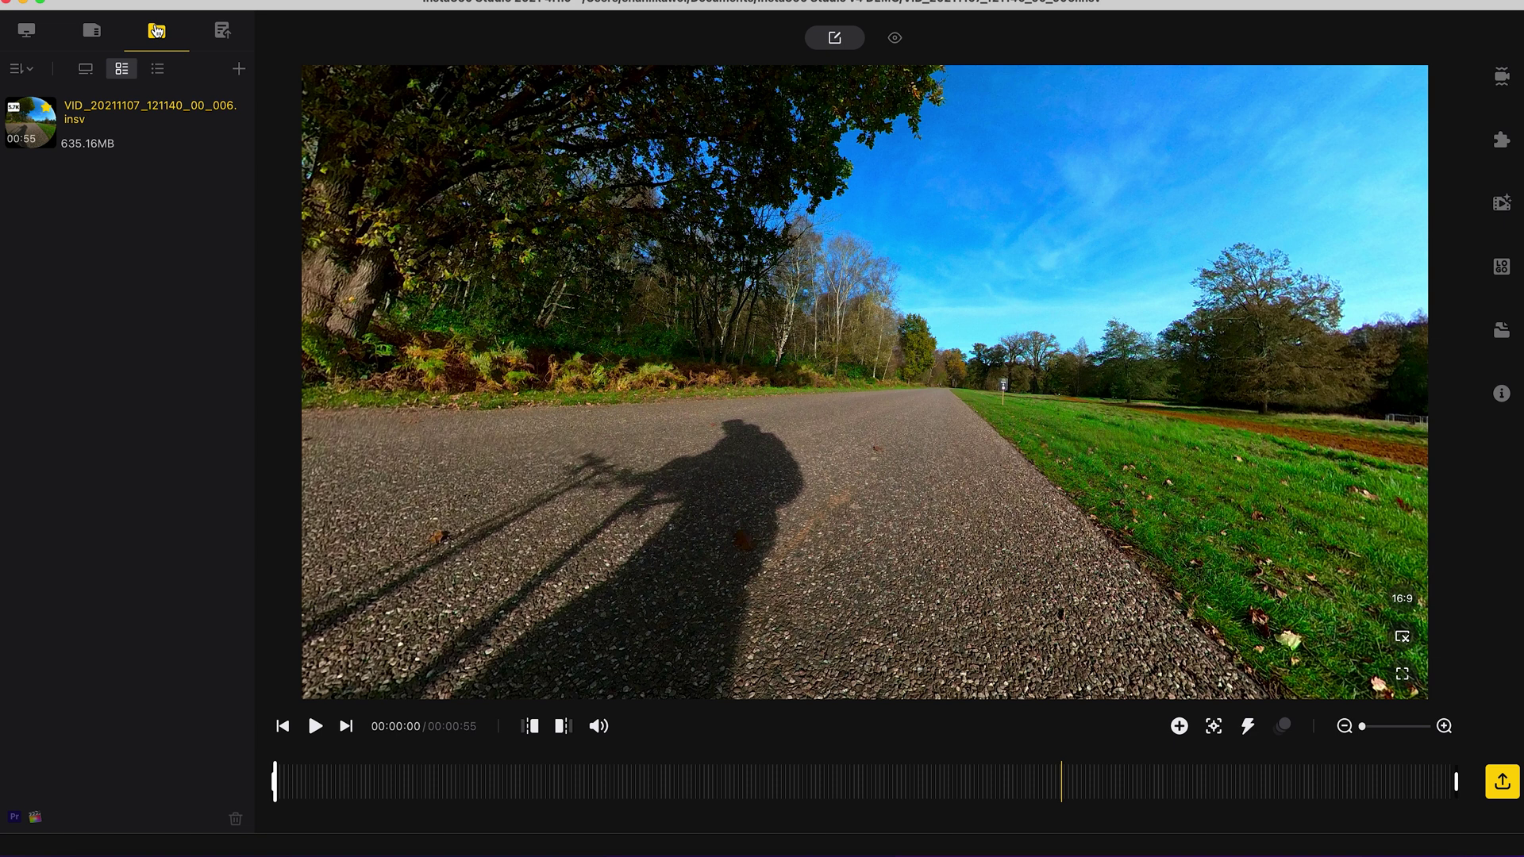
{"action": "left_click", "coordinate": [227, 31]}
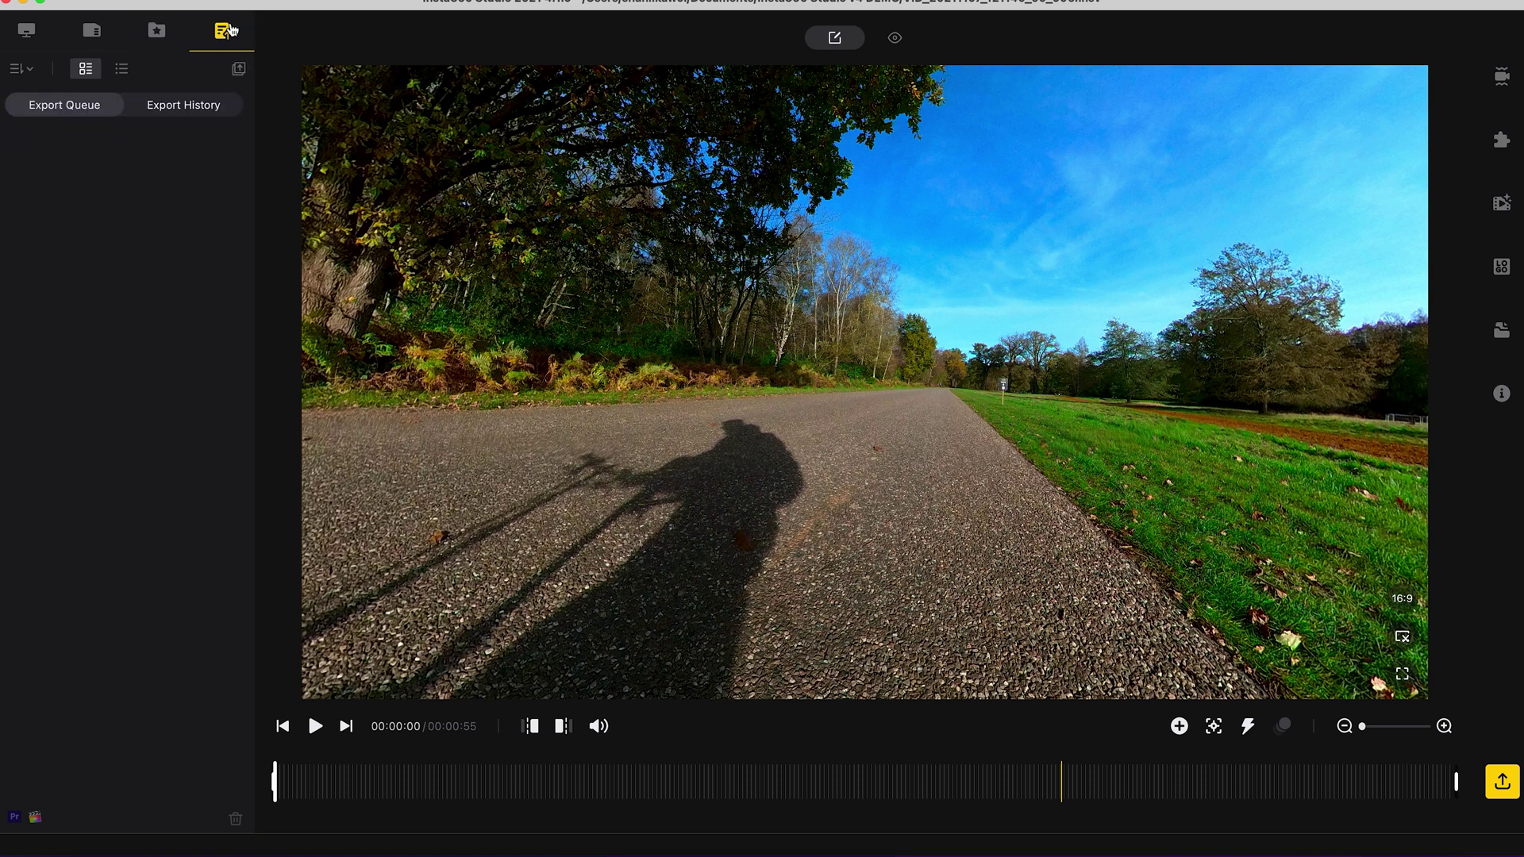
{"action": "left_click", "coordinate": [28, 31]}
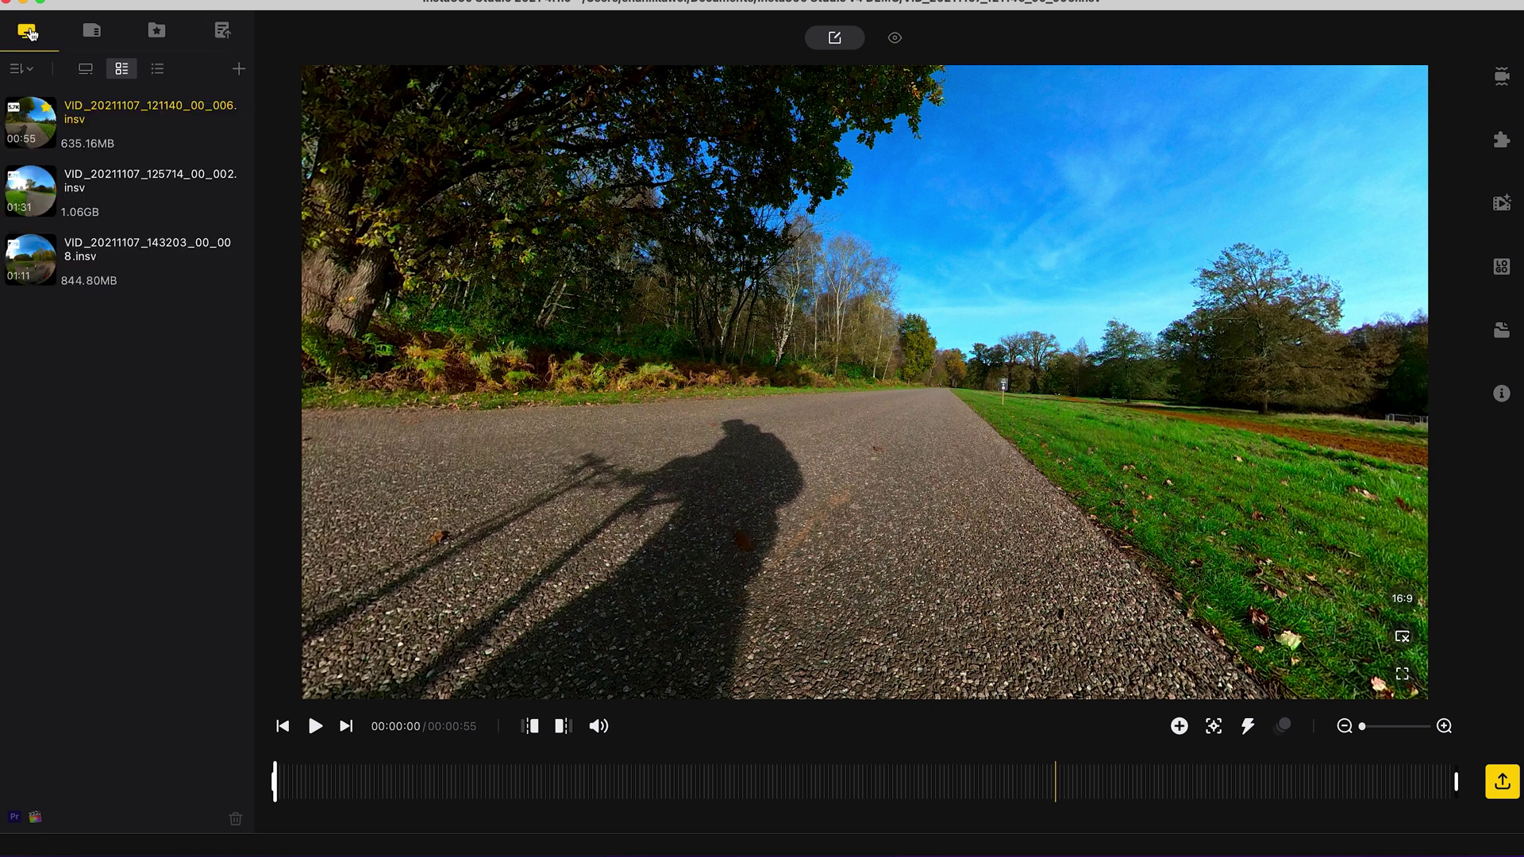
Try the sort and view modes, settle on large thumbnails, and select VID_006
{"action": "left_click", "coordinate": [30, 72]}
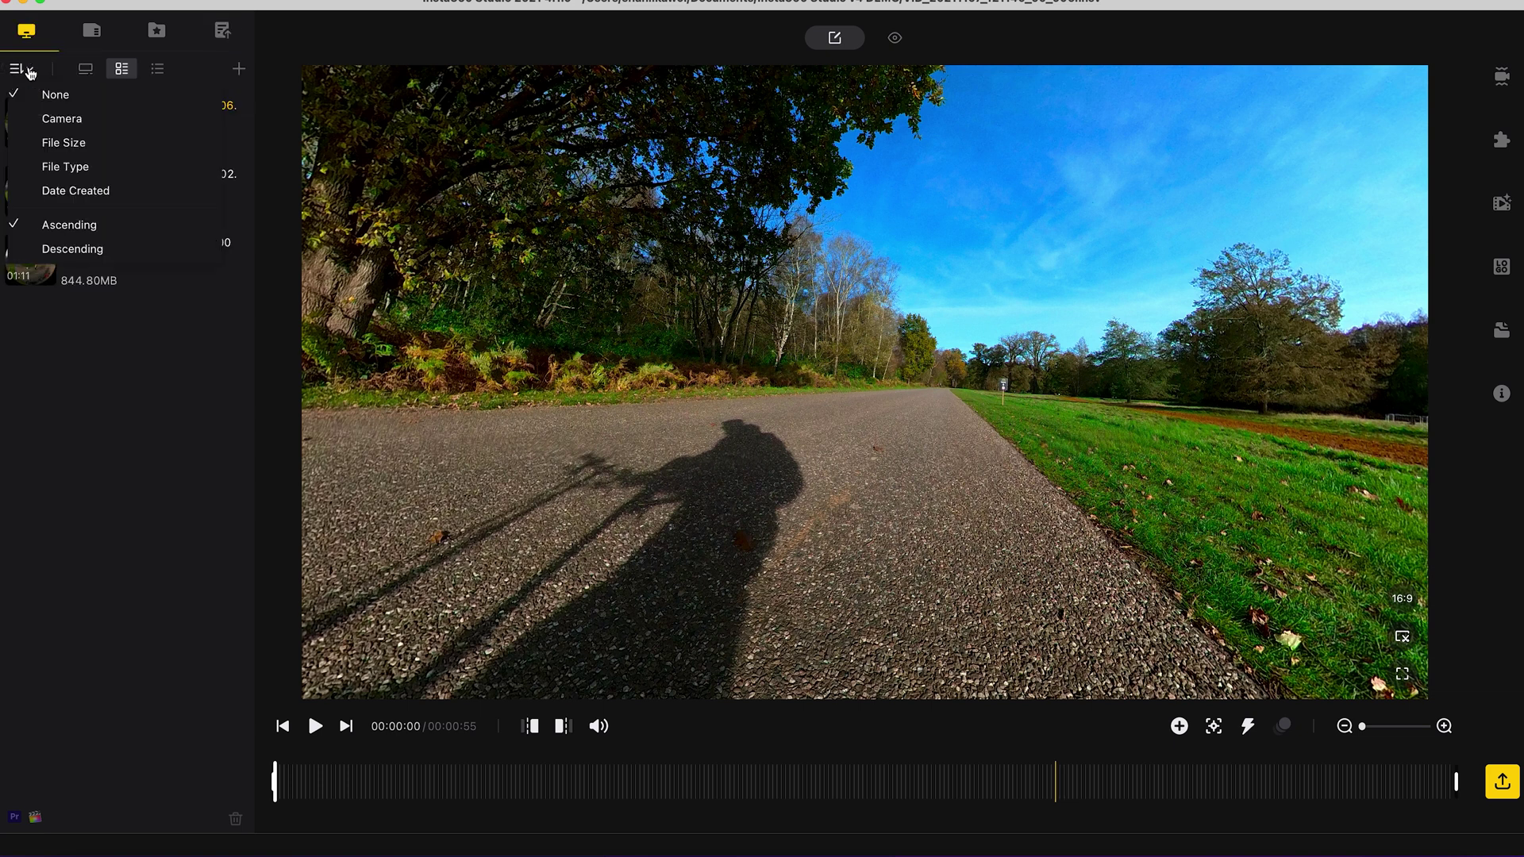
{"action": "left_click", "coordinate": [87, 73]}
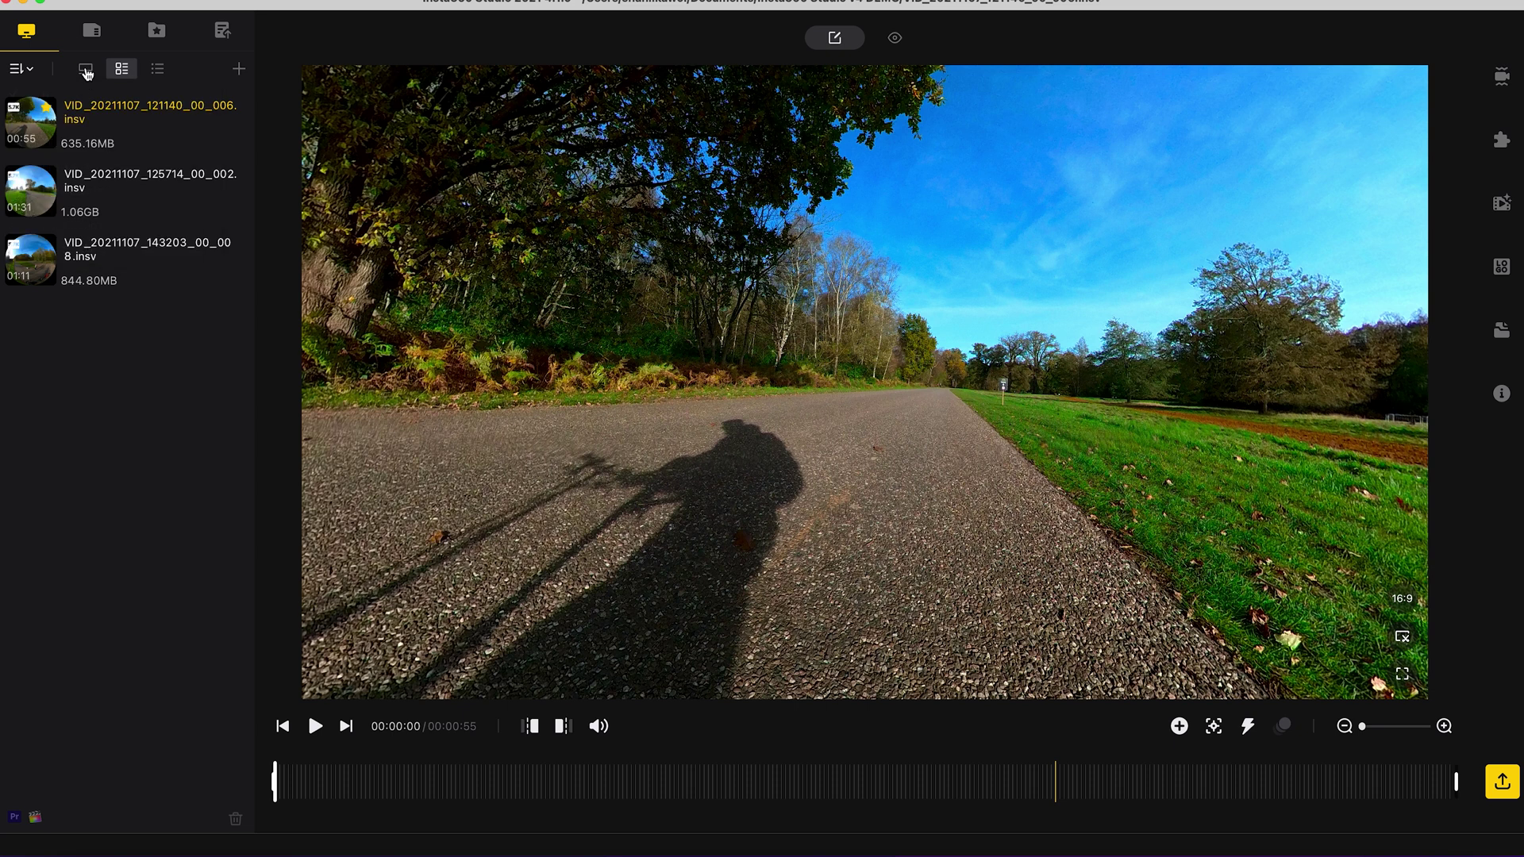
{"action": "left_click", "coordinate": [86, 73]}
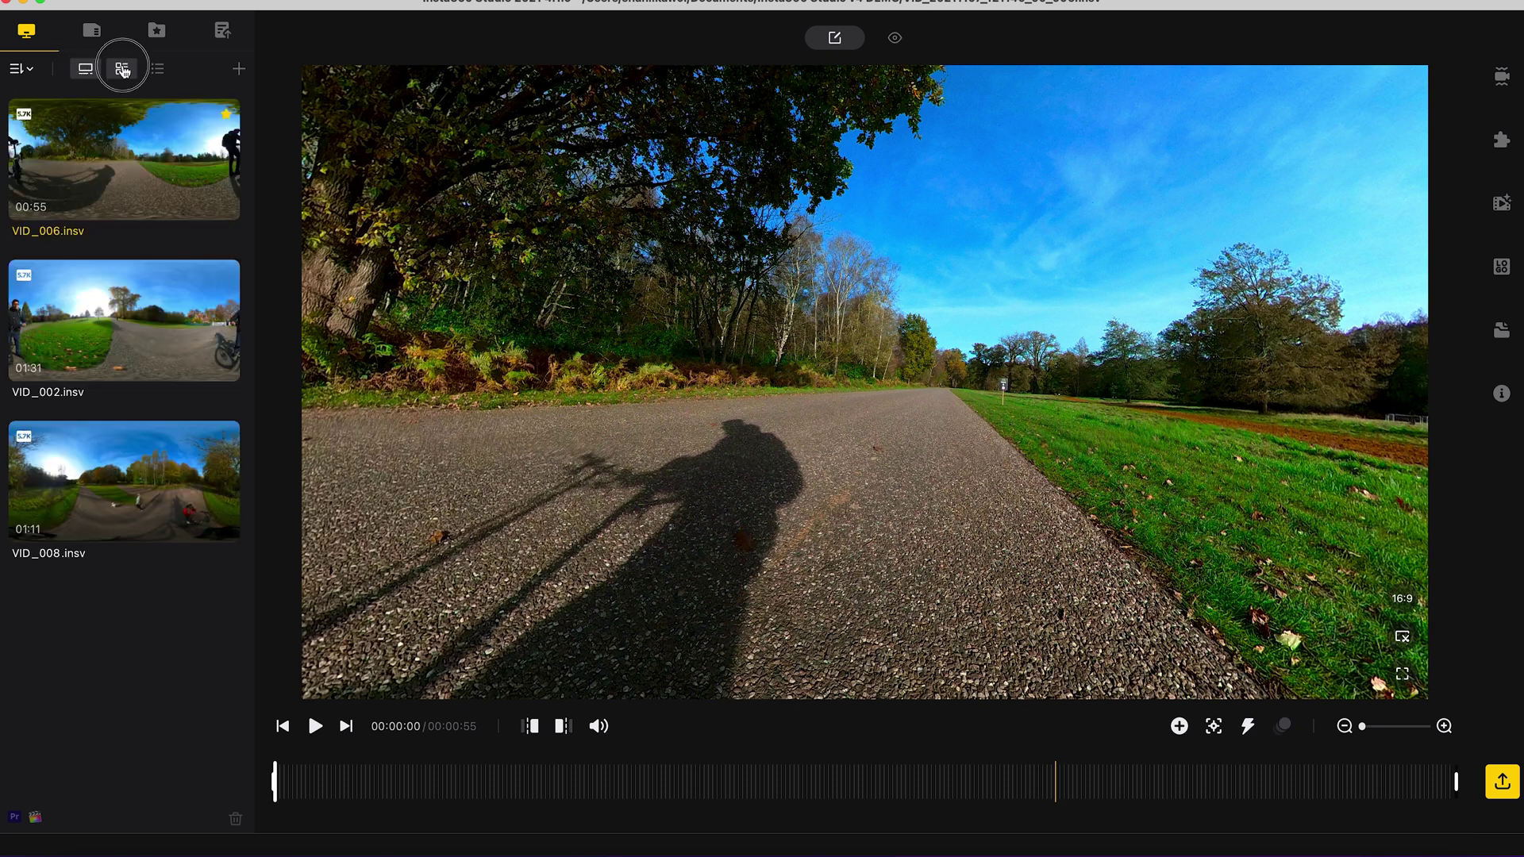
{"action": "left_click", "coordinate": [124, 72]}
{"action": "left_click", "coordinate": [157, 70]}
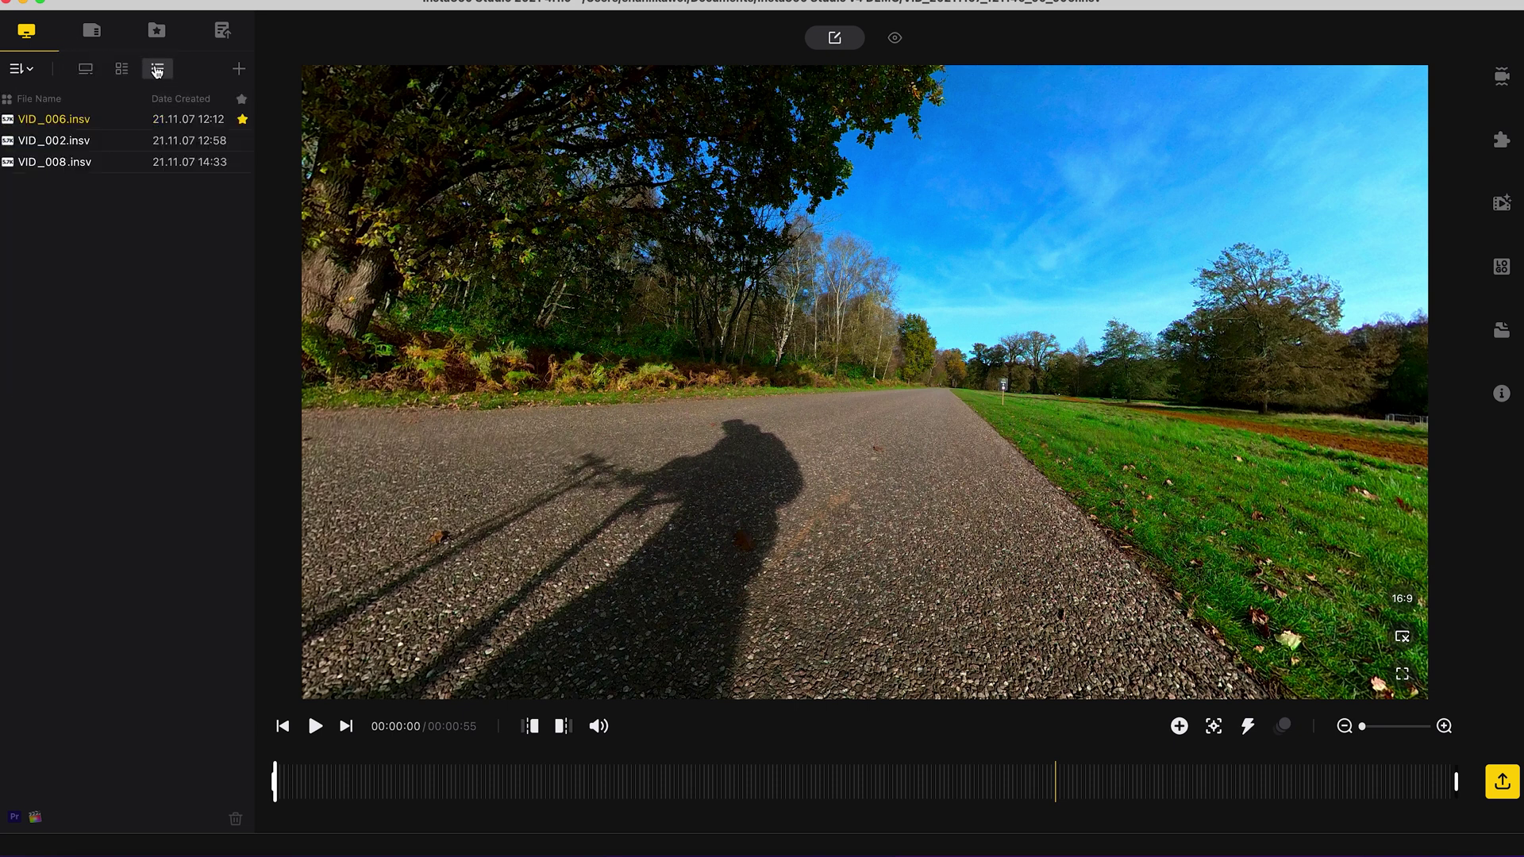
{"action": "left_click", "coordinate": [86, 72]}
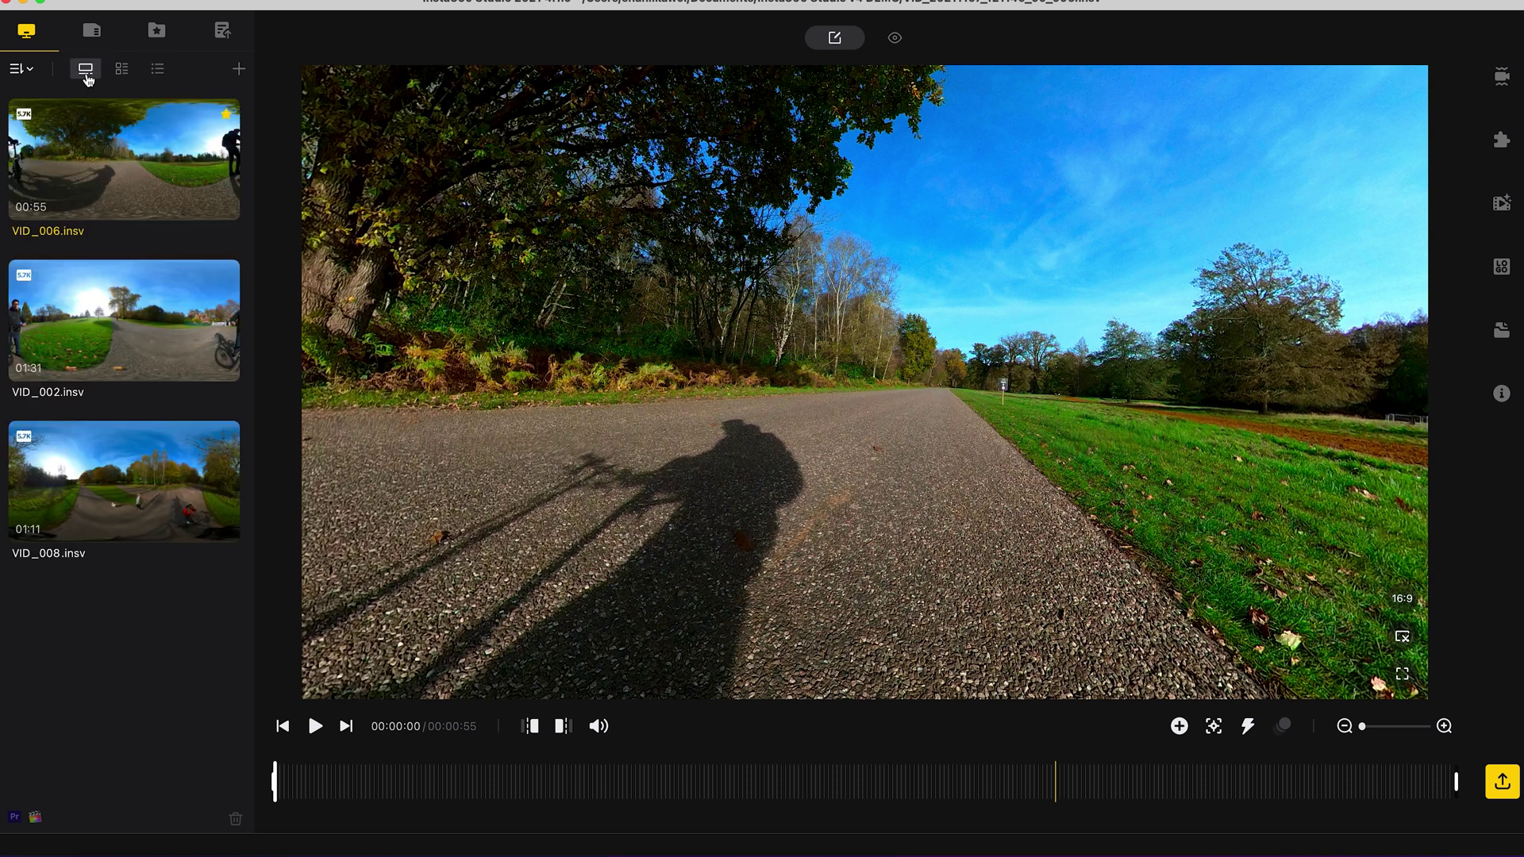
{"action": "mouse_move", "coordinate": [111, 175]}
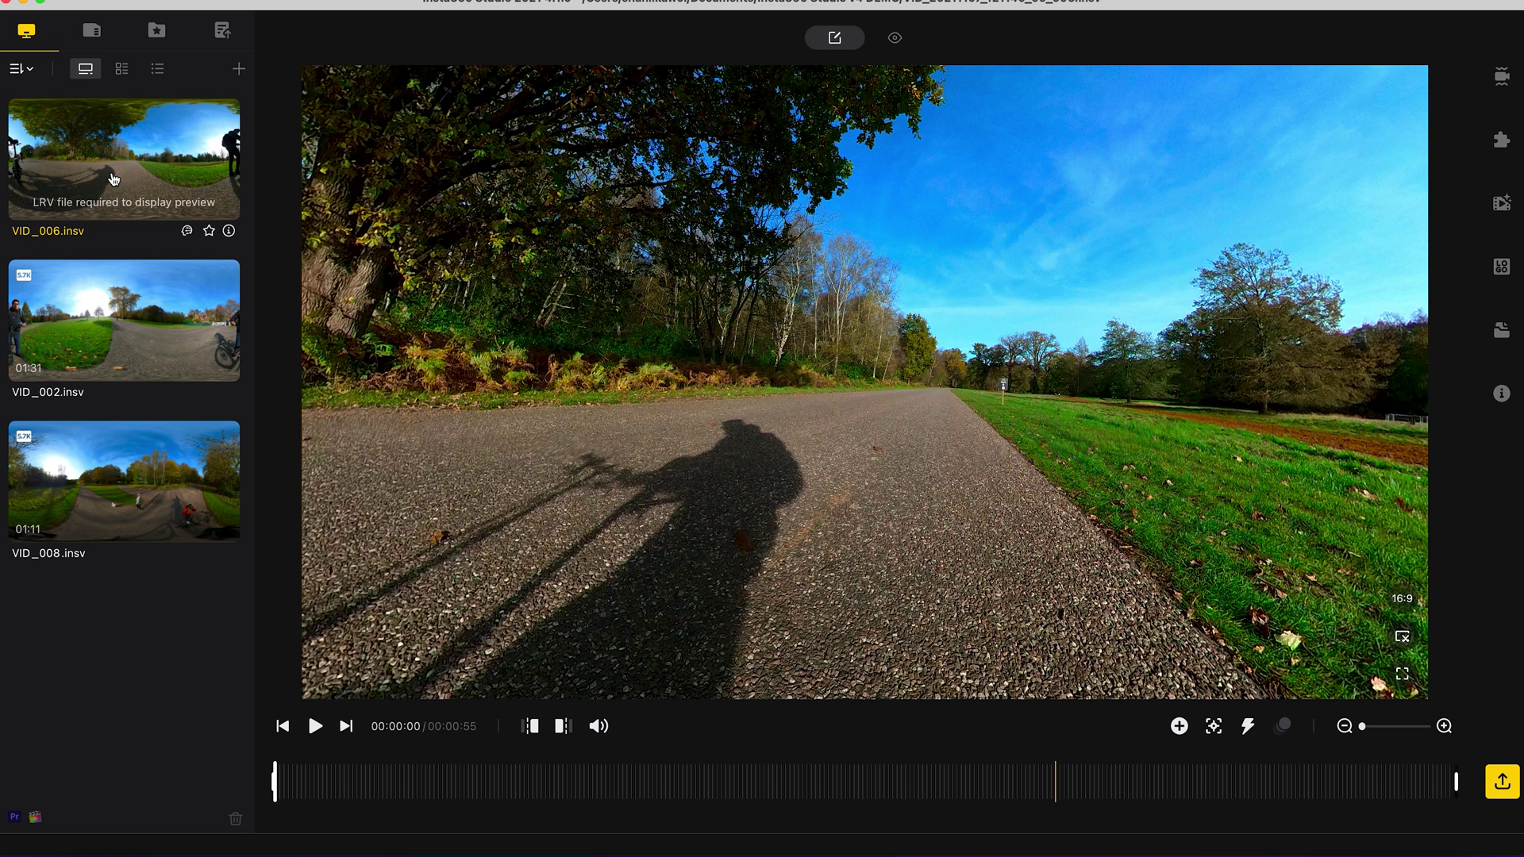
{"action": "left_click", "coordinate": [113, 179]}
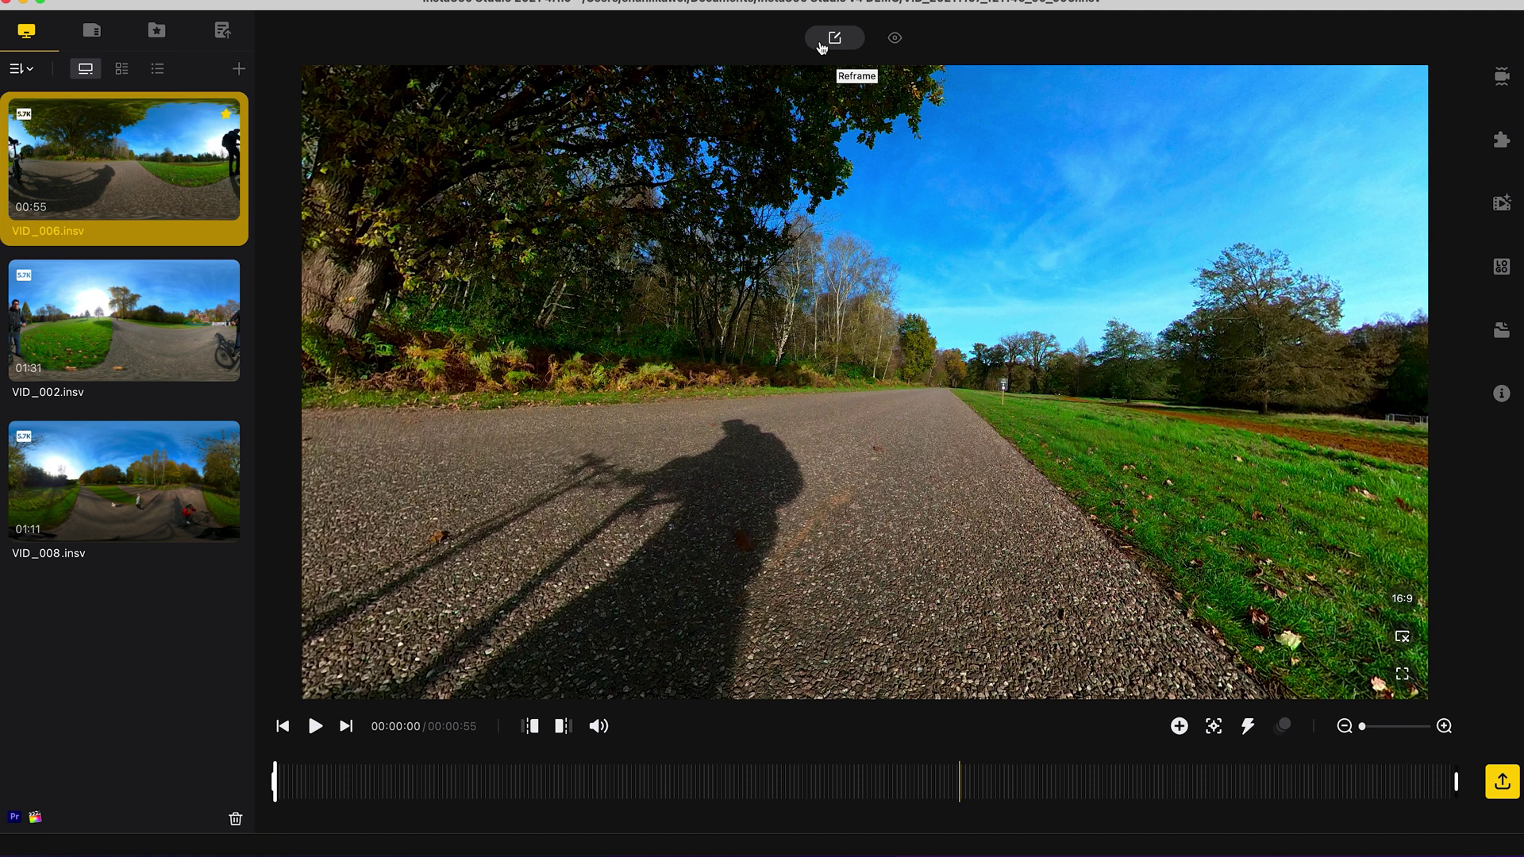
Take a flat-panorama snapshot of VID_006 at 00:00:24, then return to 16:9 reframing
{"action": "left_click", "coordinate": [899, 39]}
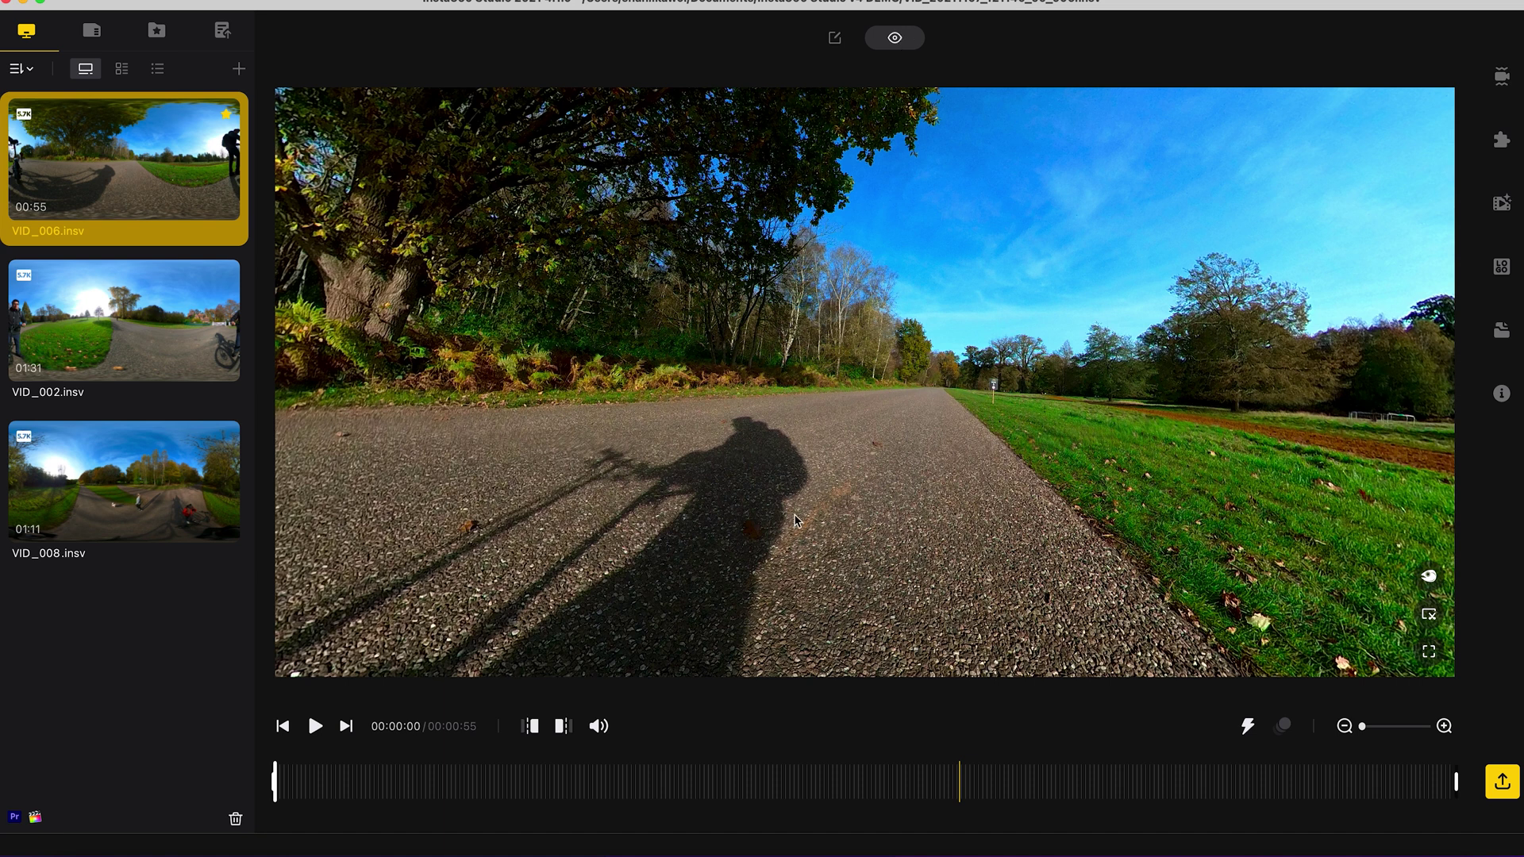
{"action": "left_click", "coordinate": [804, 751]}
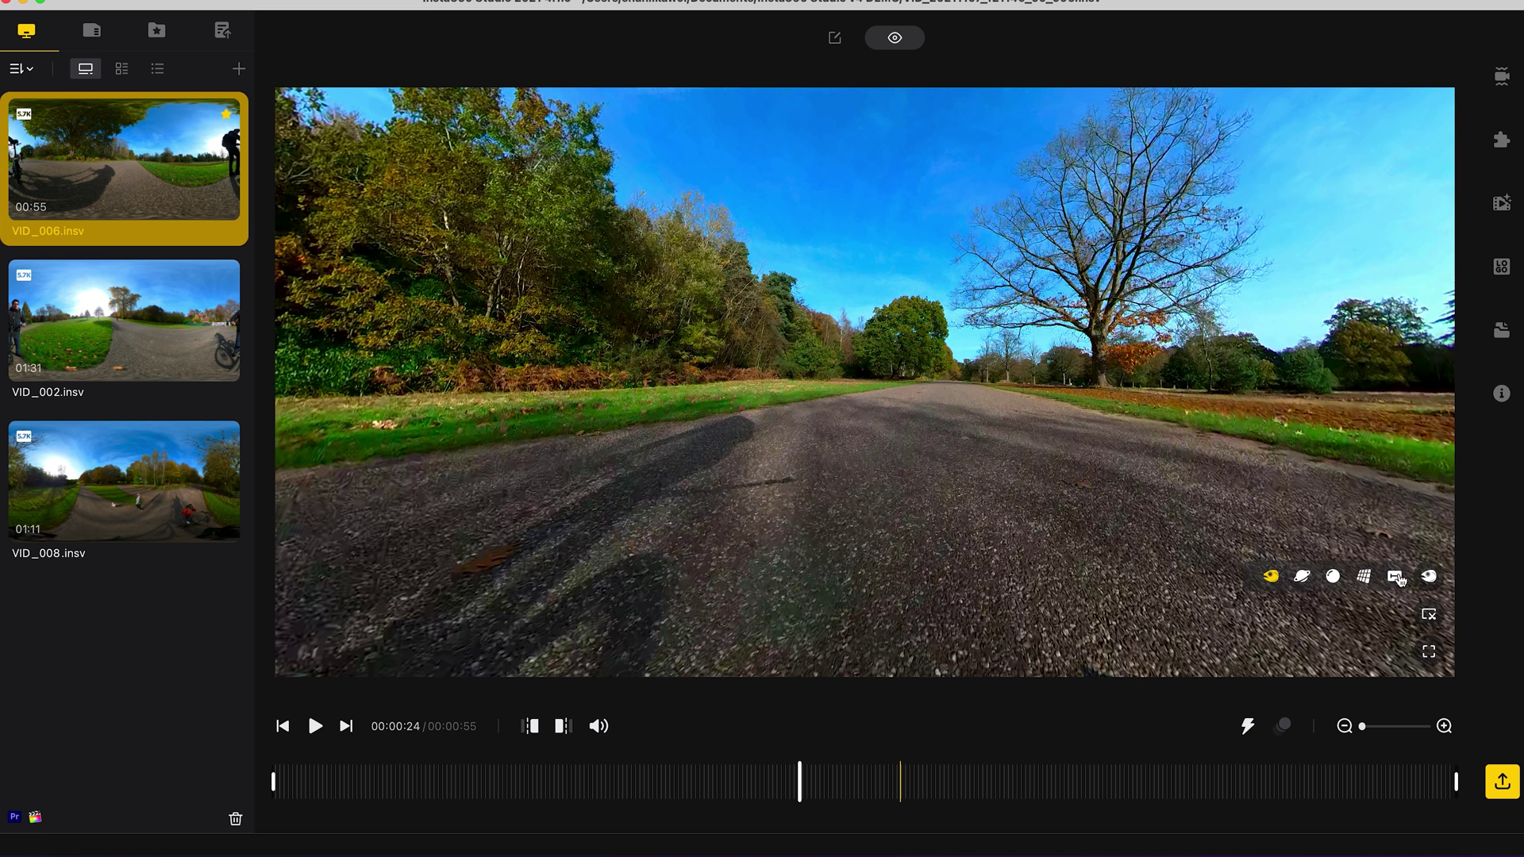
{"action": "left_click", "coordinate": [1398, 578]}
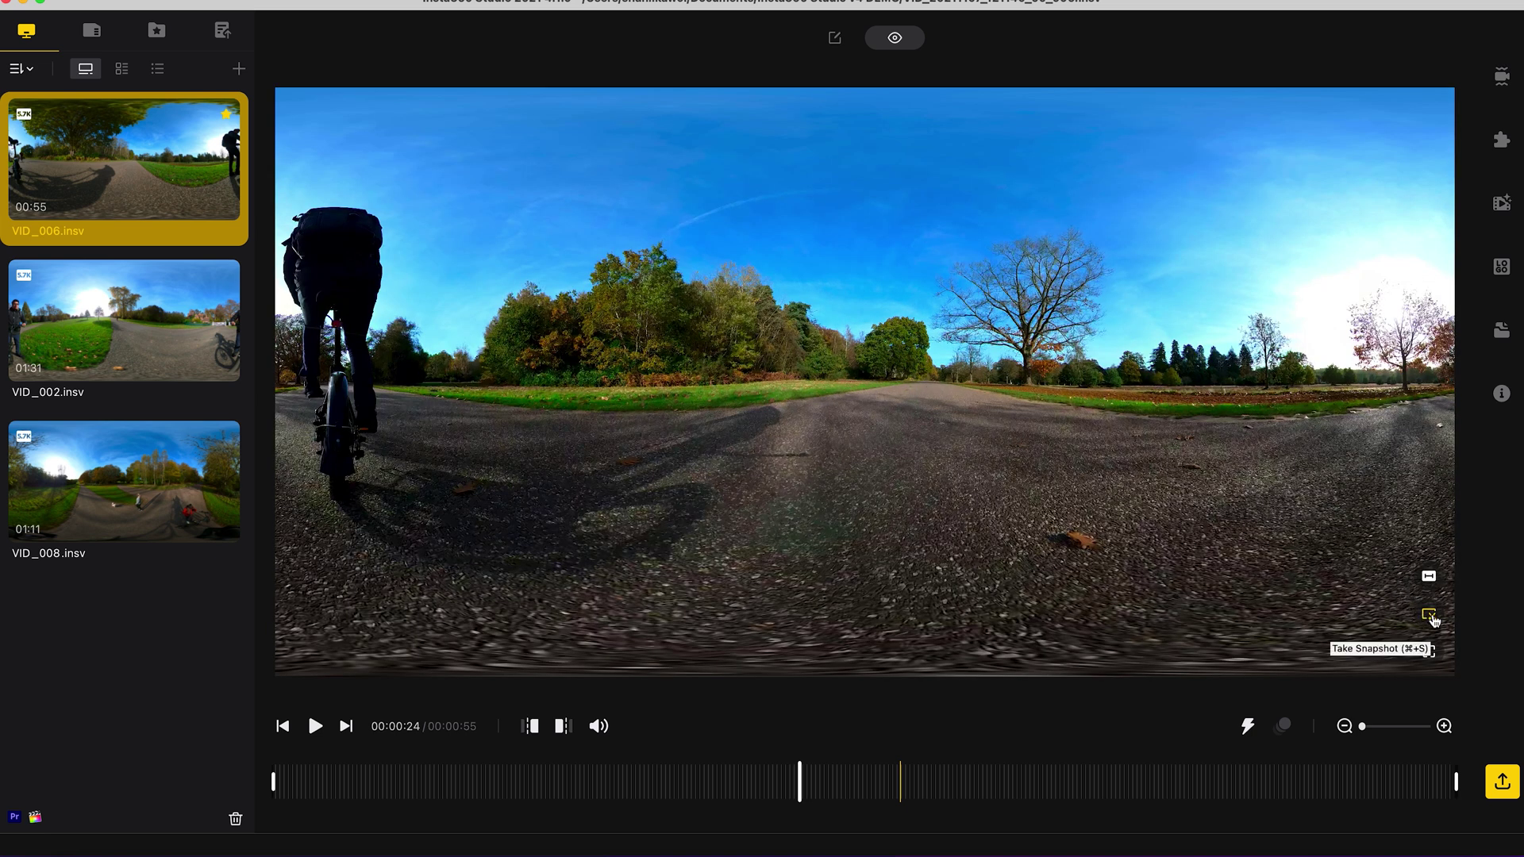
{"action": "left_click", "coordinate": [1431, 617]}
{"action": "left_click", "coordinate": [835, 37]}
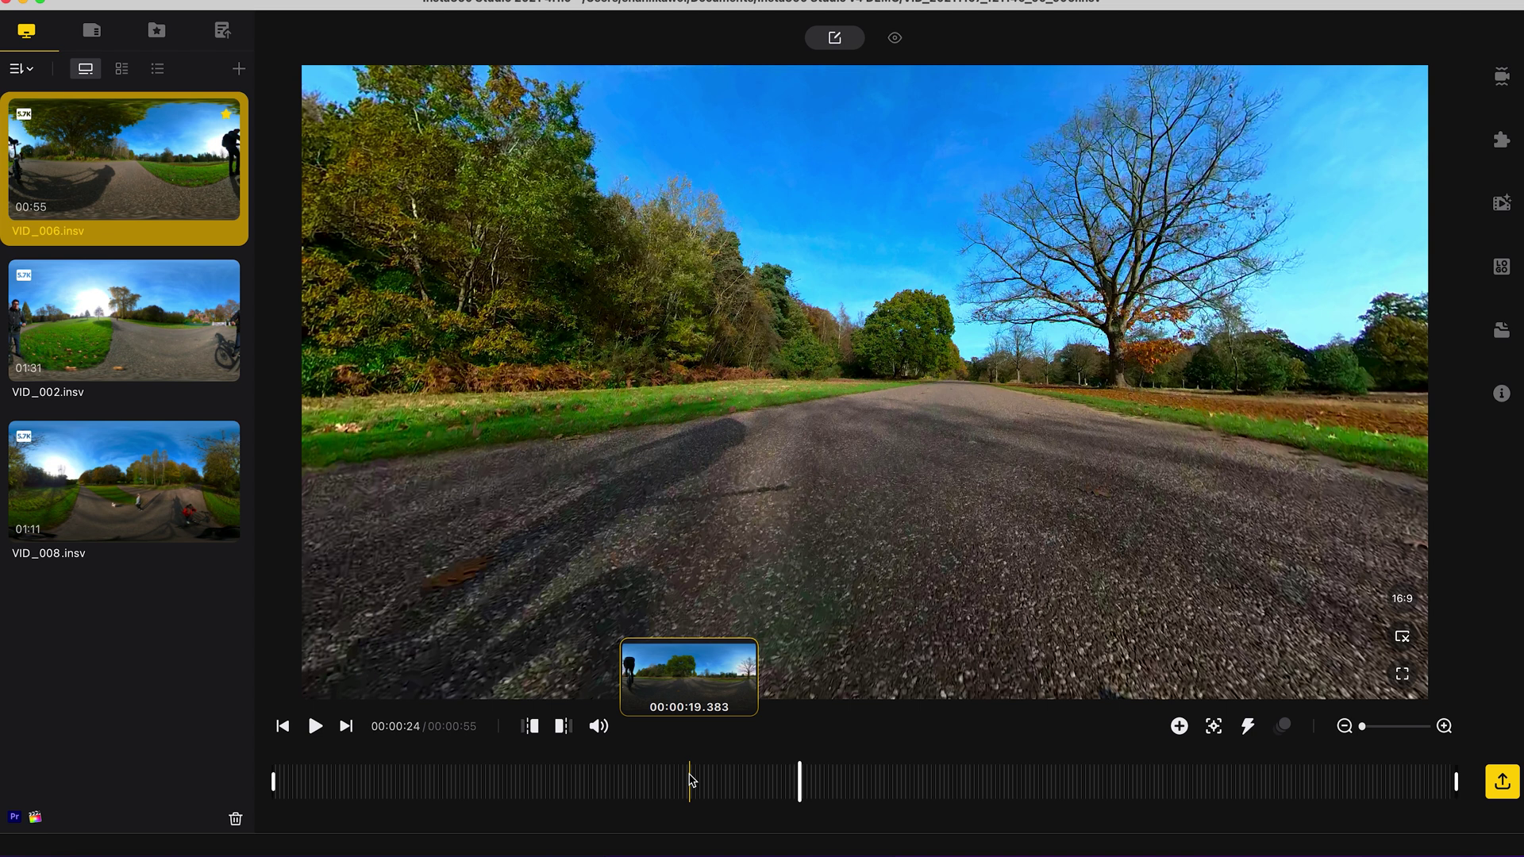
Try 9:16 framing, revert VID_006 to 16:9, and return to 00:00:00
{"action": "left_click", "coordinate": [1445, 727]}
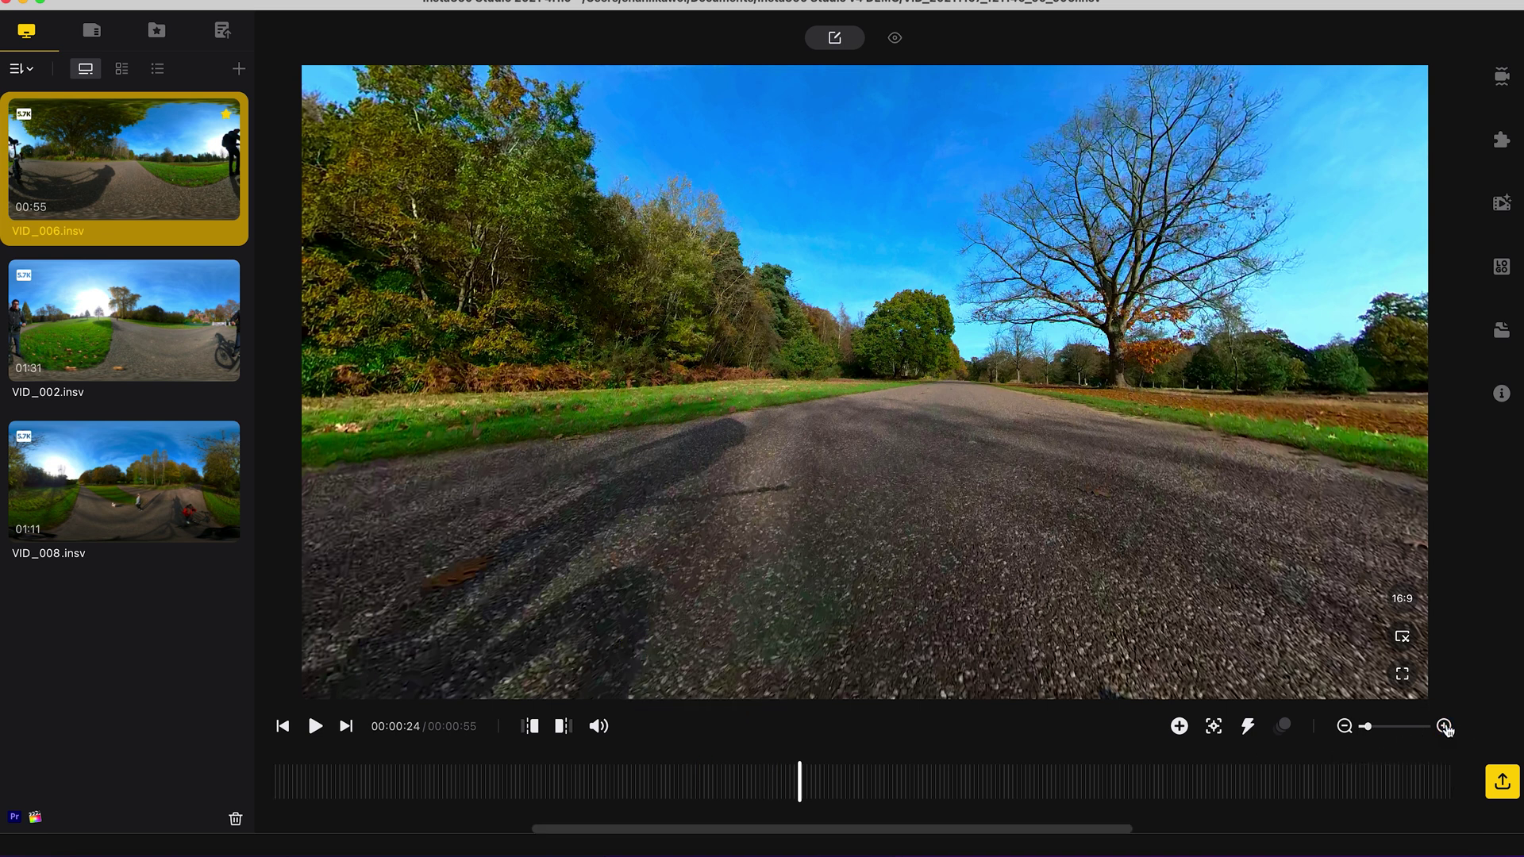
{"action": "left_click", "coordinate": [1345, 727]}
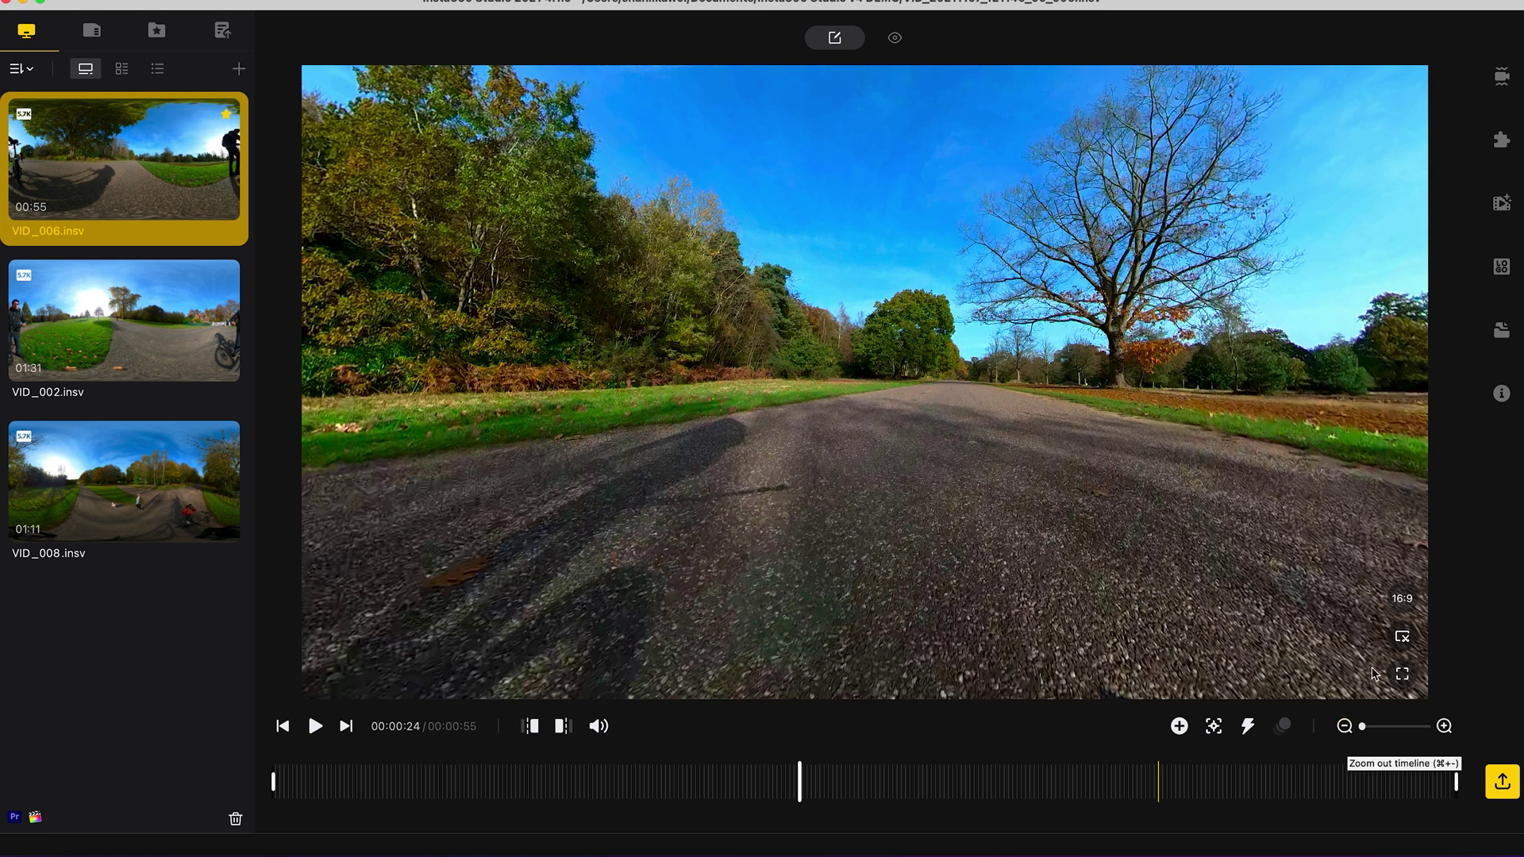
{"action": "left_click", "coordinate": [1400, 604]}
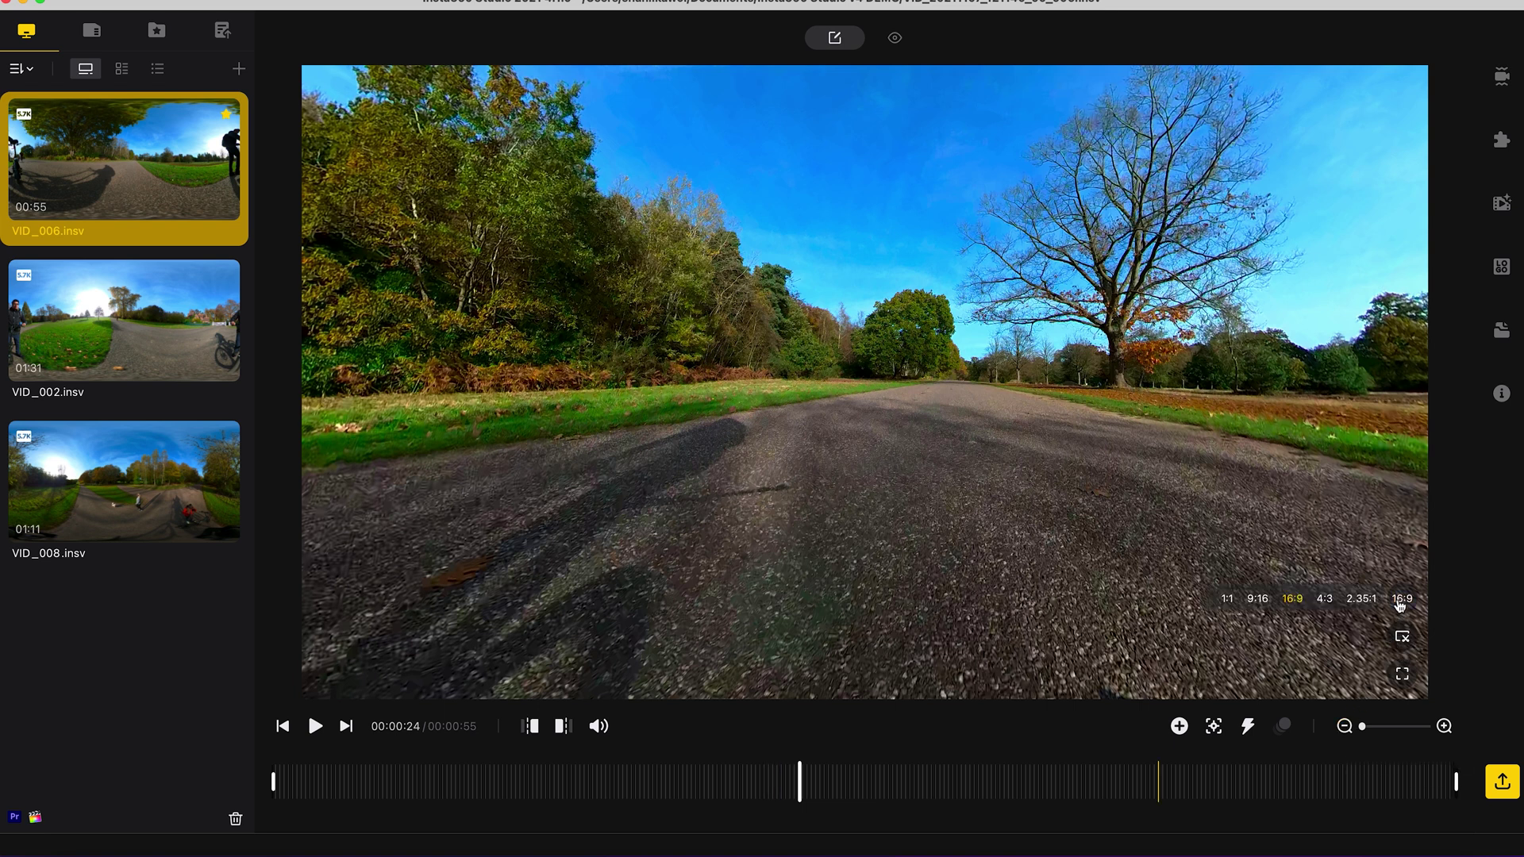
{"action": "left_click", "coordinate": [1264, 600]}
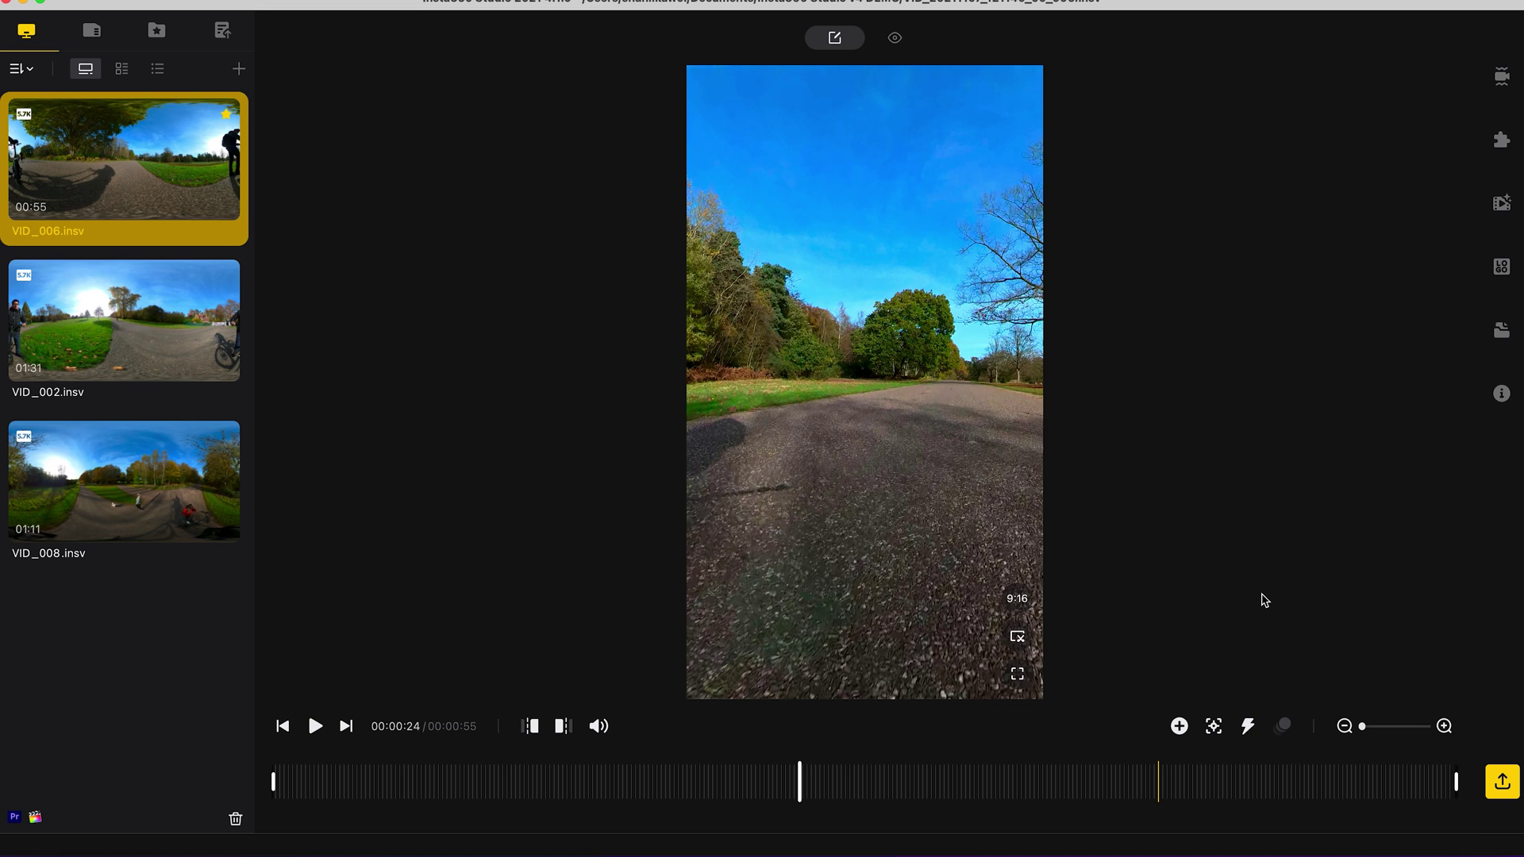
{"action": "left_click", "coordinate": [1019, 600]}
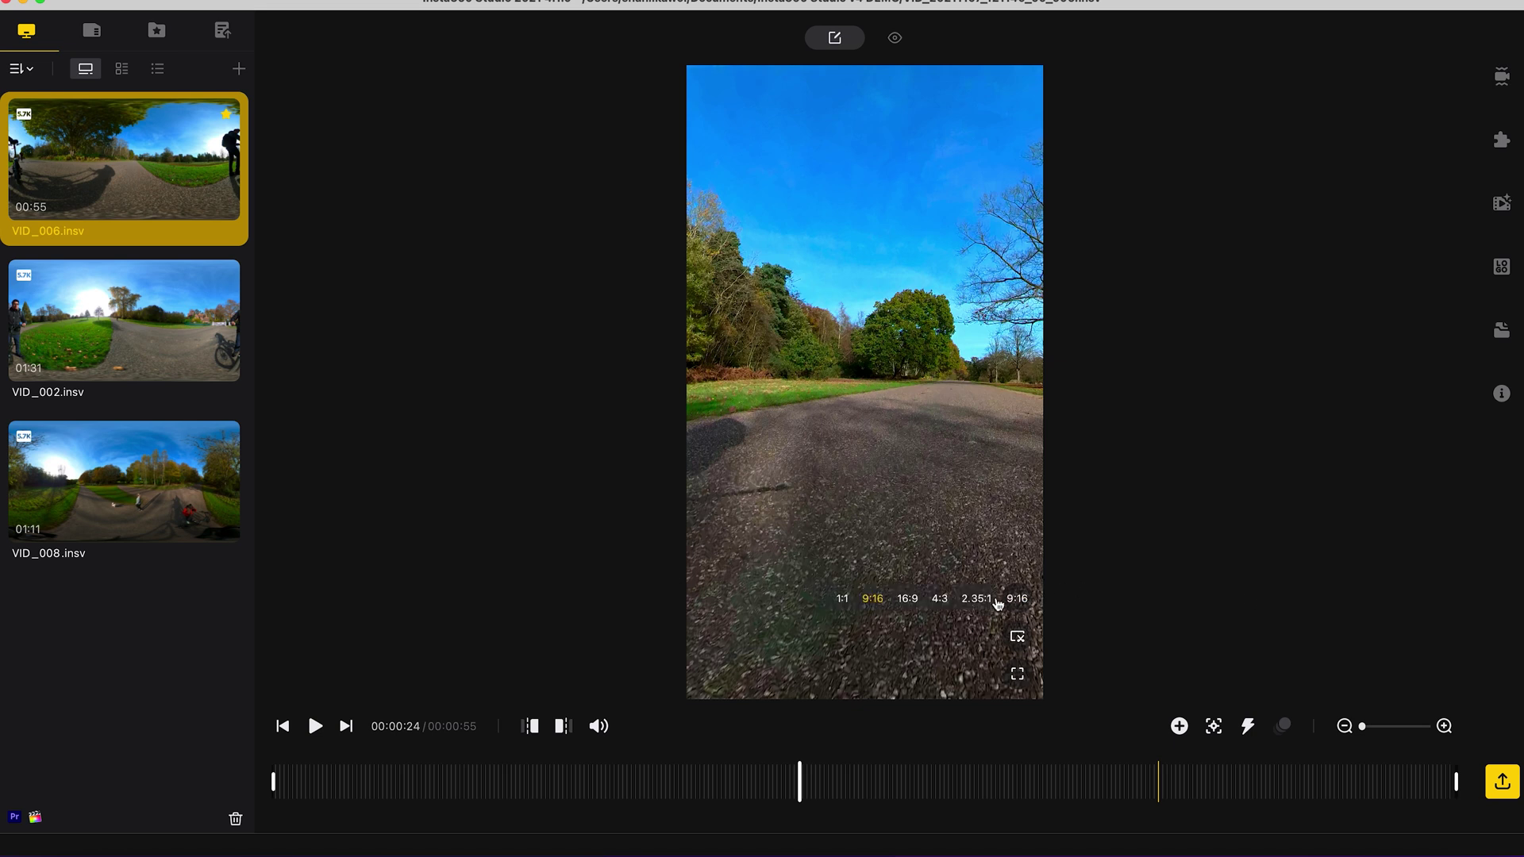
{"action": "left_click", "coordinate": [909, 600]}
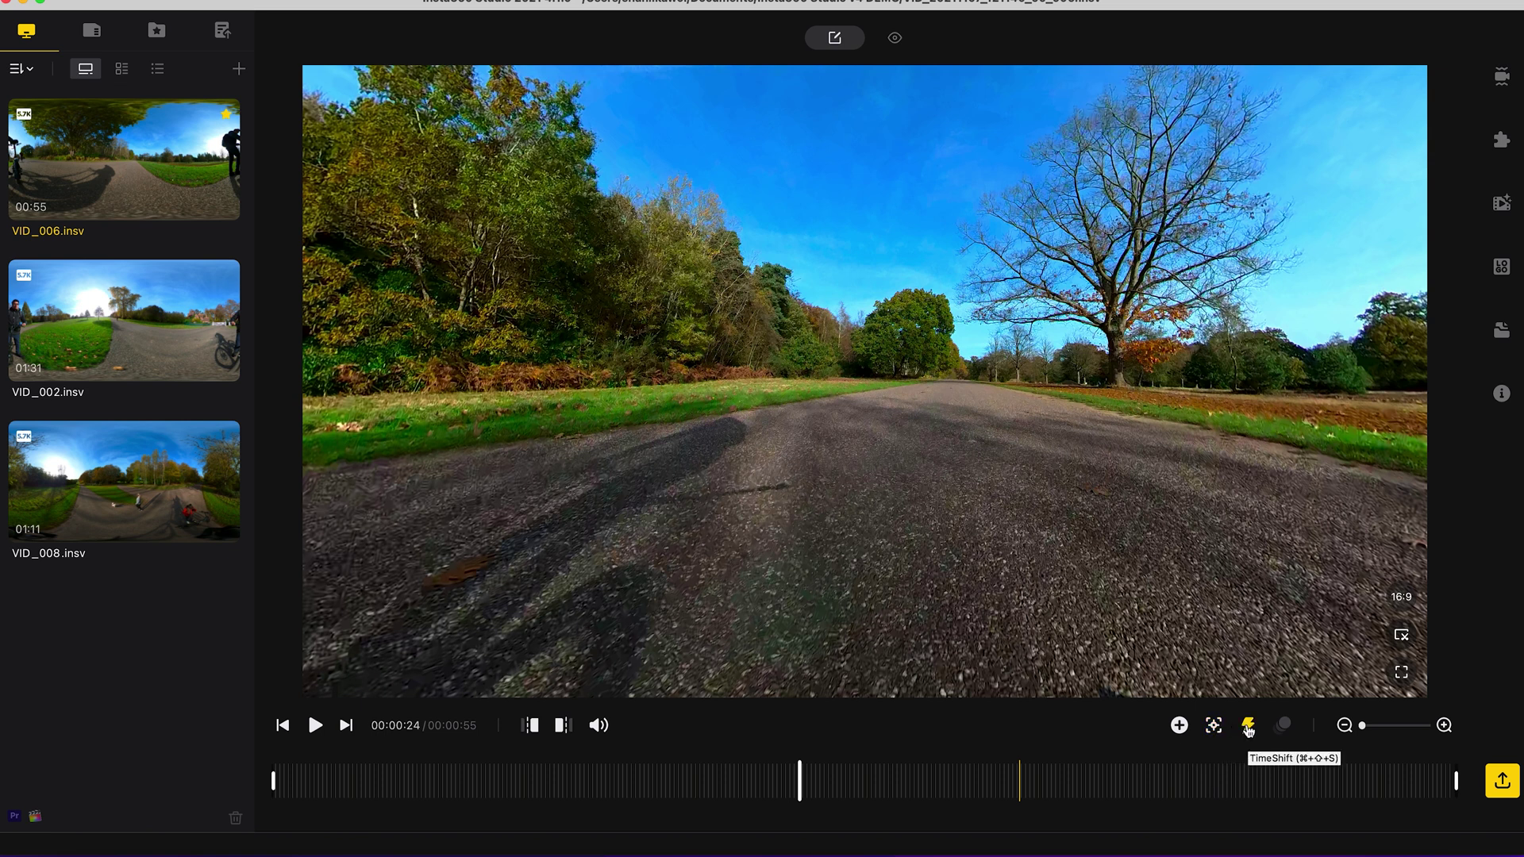
{"action": "left_click", "coordinate": [1249, 727]}
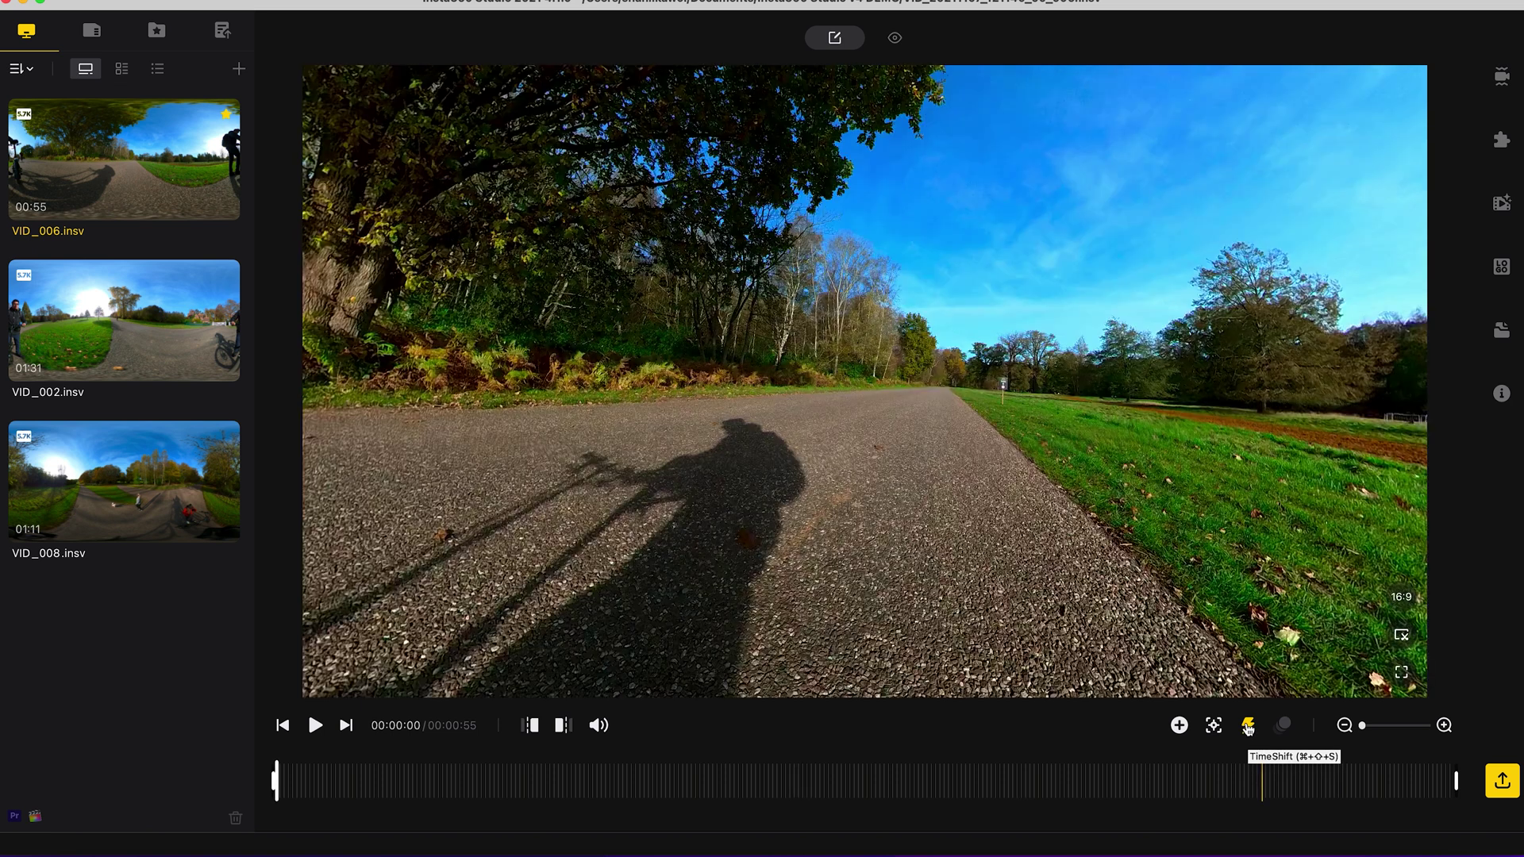
Review VID_006's stabilization and stitching settings: Normal stitching, Dynamic Stitching and Chromatic Calibration on
{"action": "left_click", "coordinate": [1504, 83]}
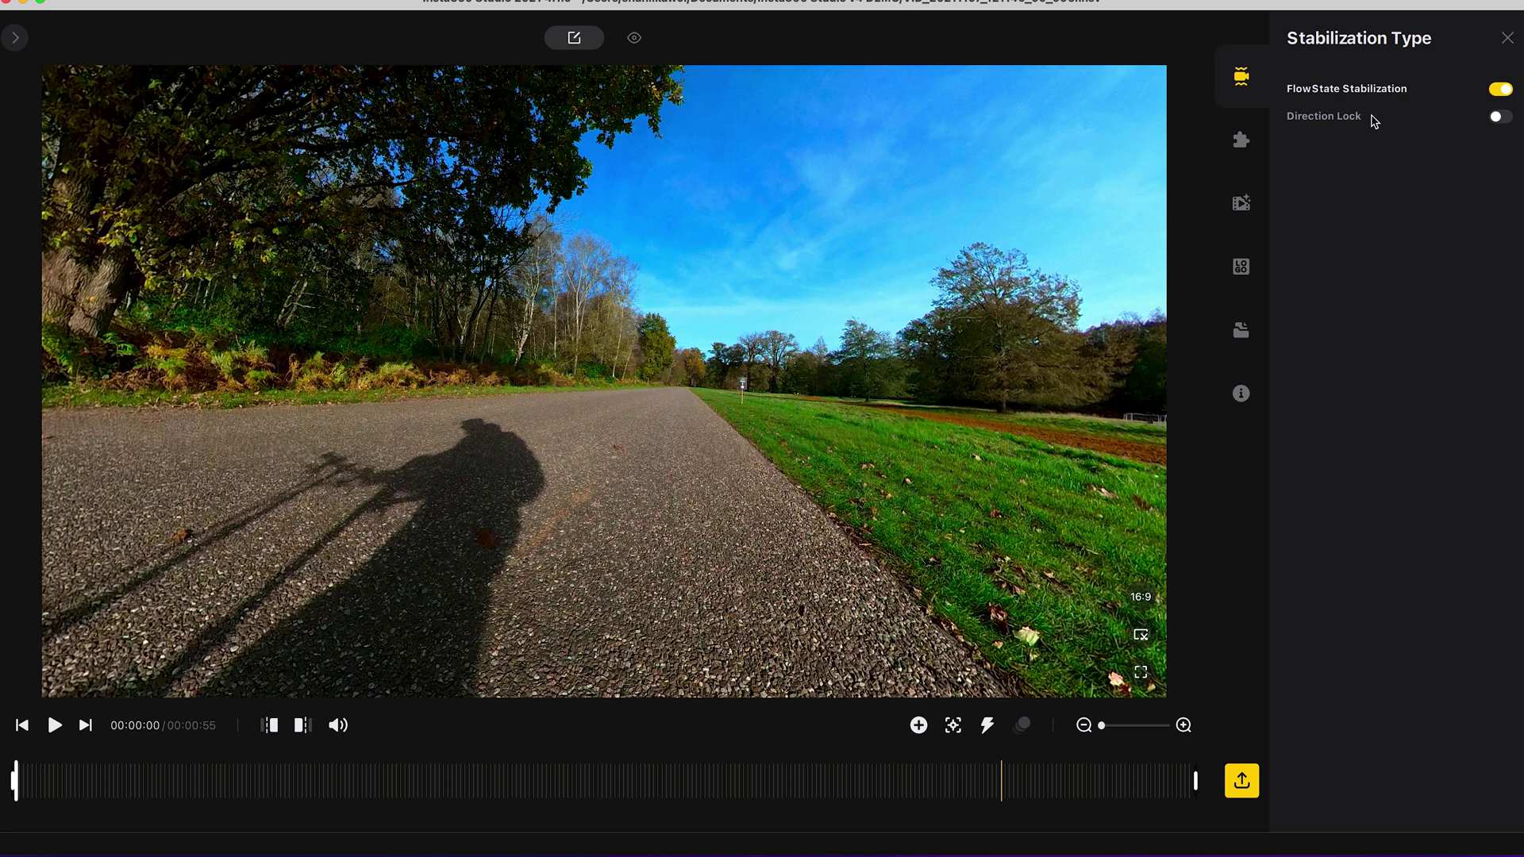
{"action": "left_click", "coordinate": [1244, 143]}
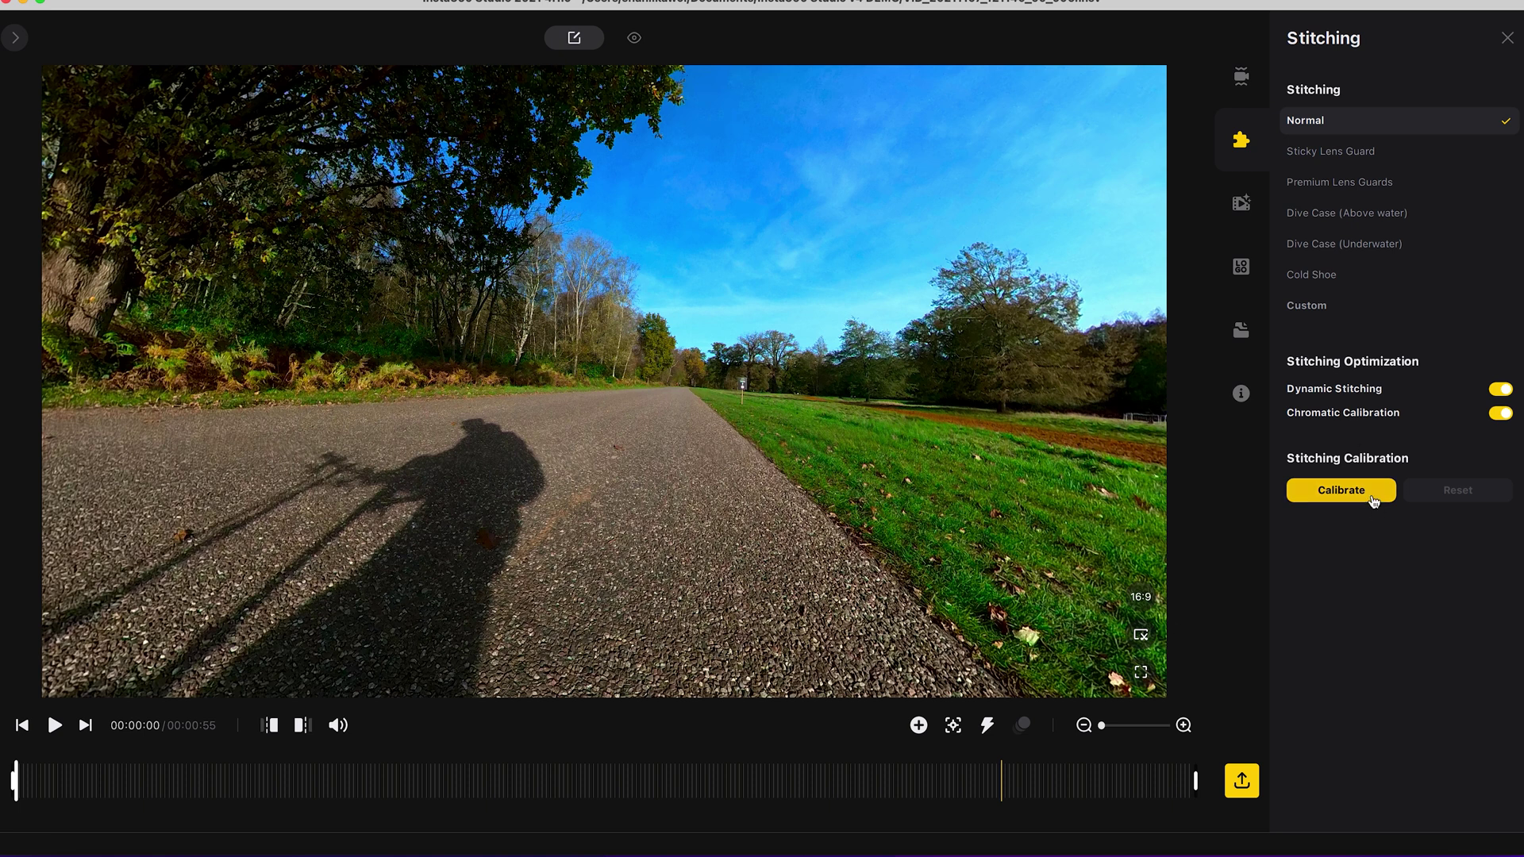
Look through the media processing, logo and project management panels, ending on file properties
{"action": "left_click", "coordinate": [1242, 202]}
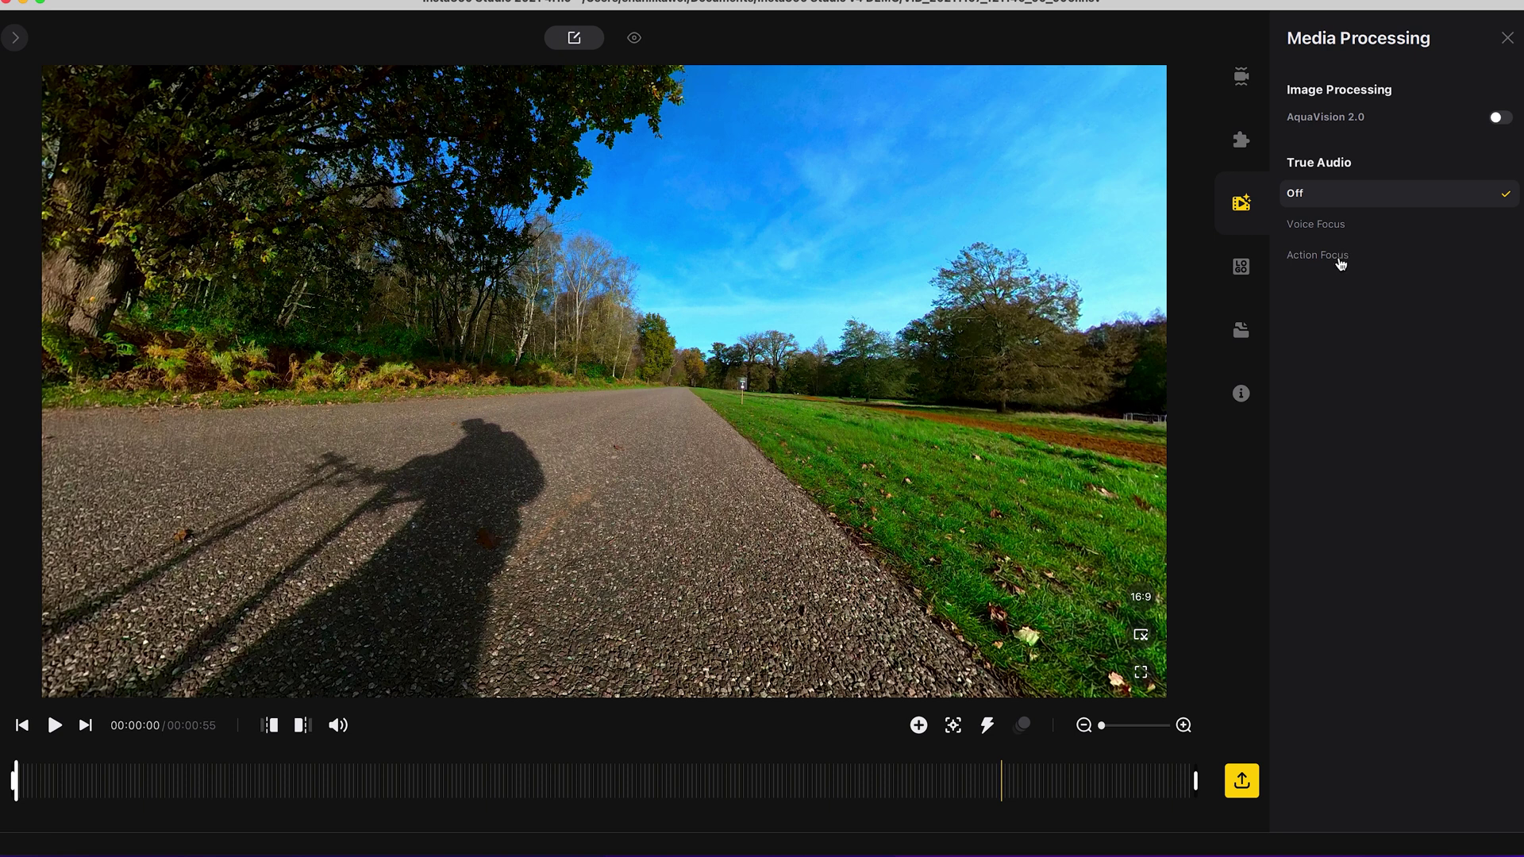
{"action": "left_click", "coordinate": [1242, 269]}
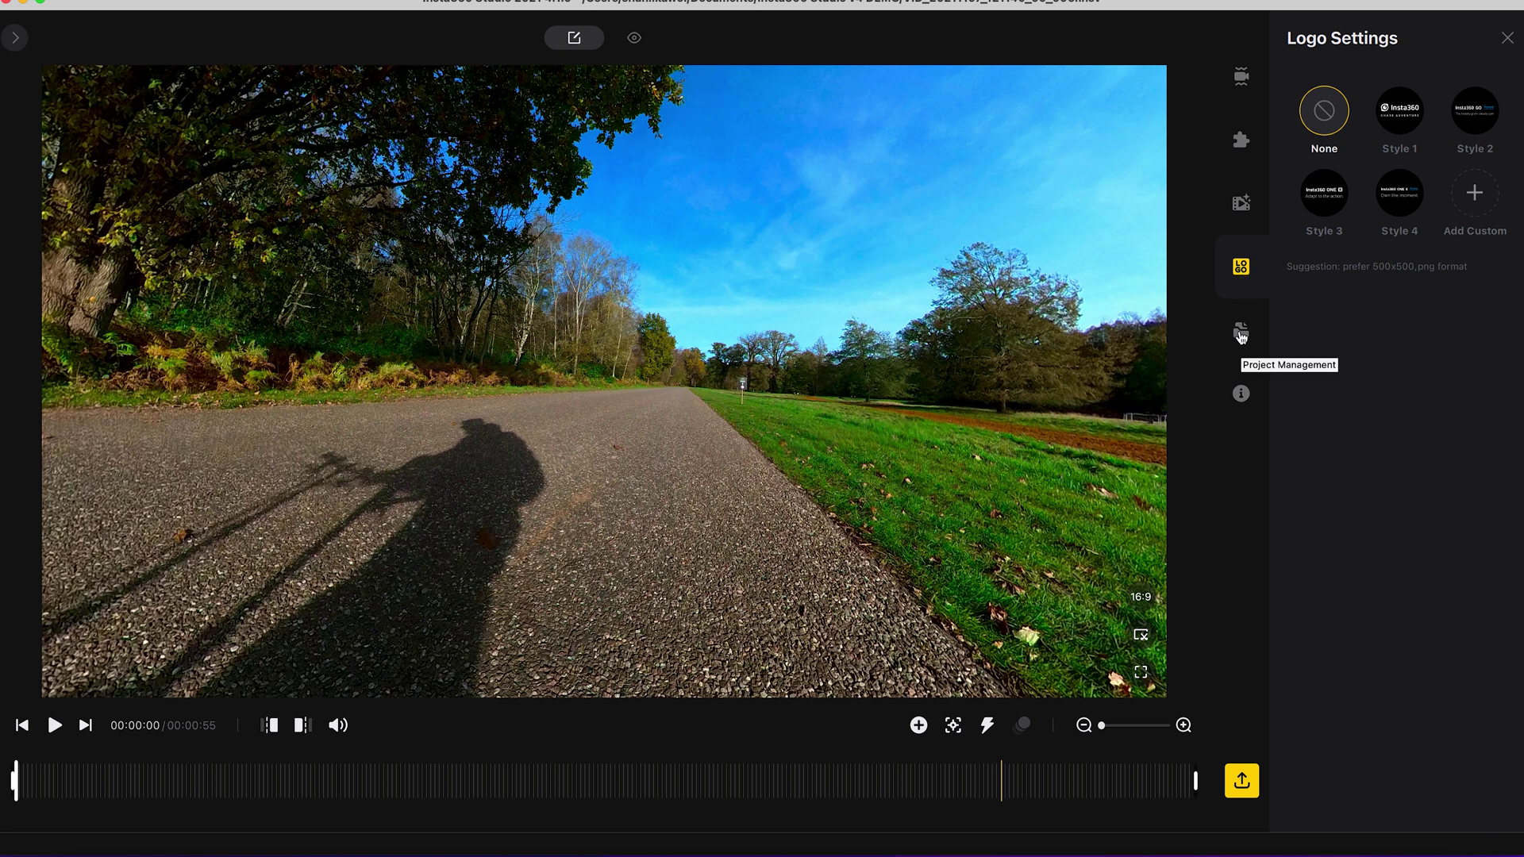
{"action": "left_click", "coordinate": [1241, 332]}
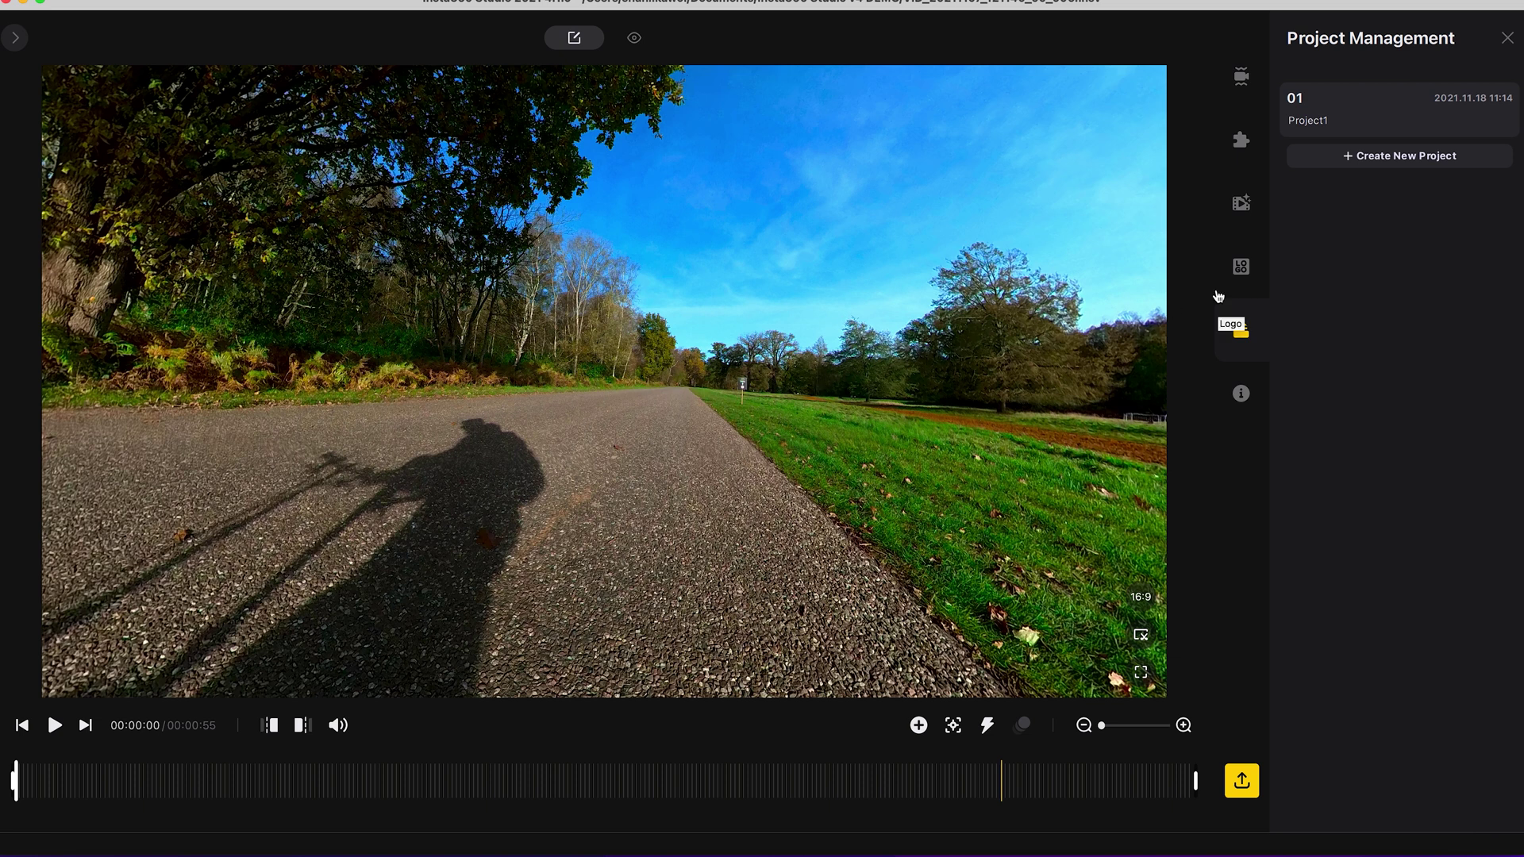
{"action": "left_click", "coordinate": [1244, 394]}
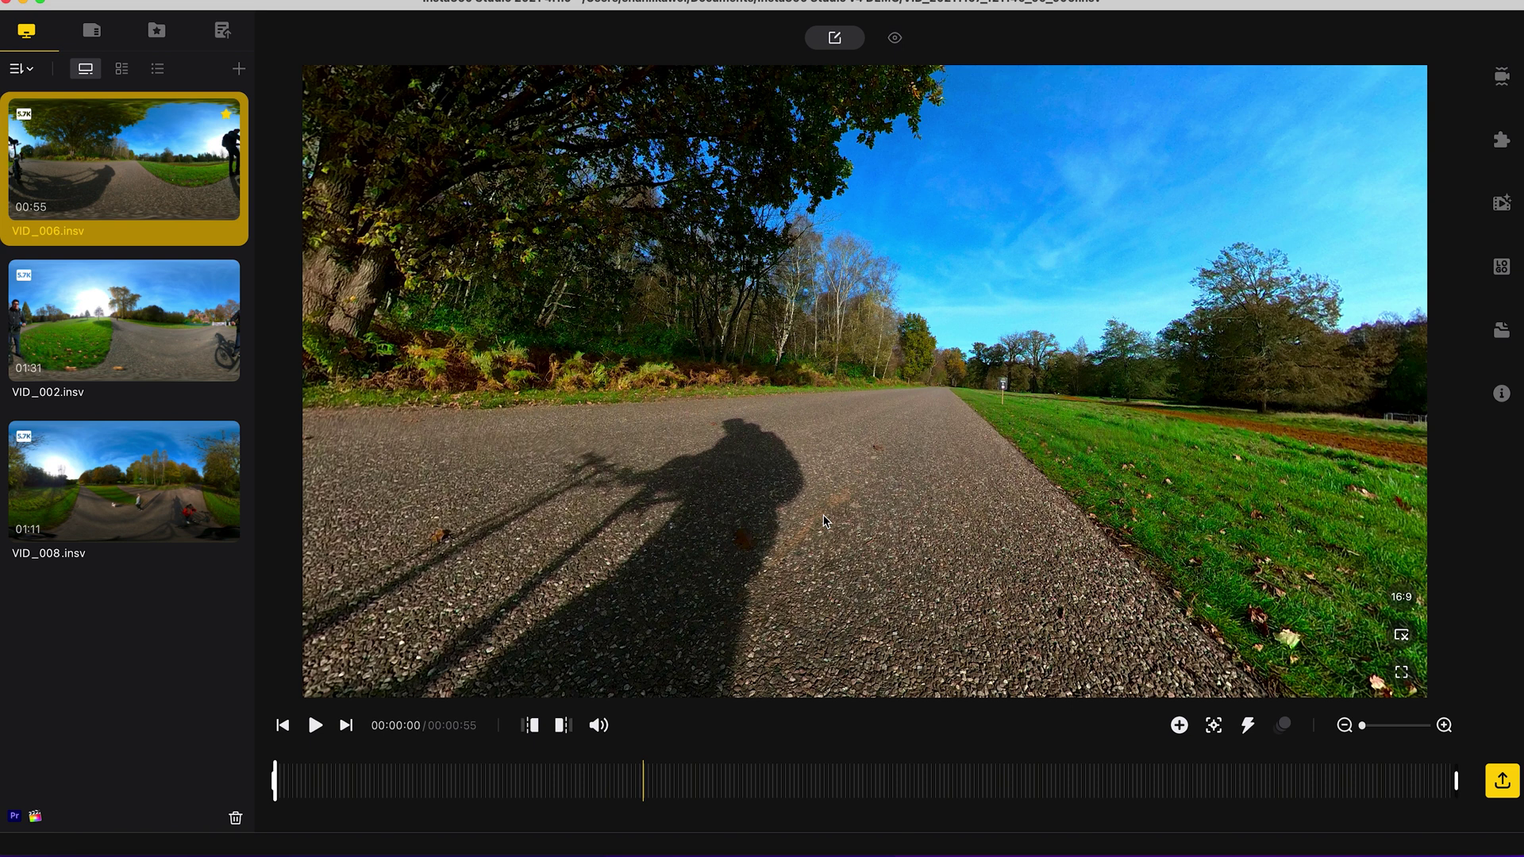
Trim VID_006 to a 10-second section starting at 00:00:17 and go to its start
{"action": "left_click", "coordinate": [640, 786]}
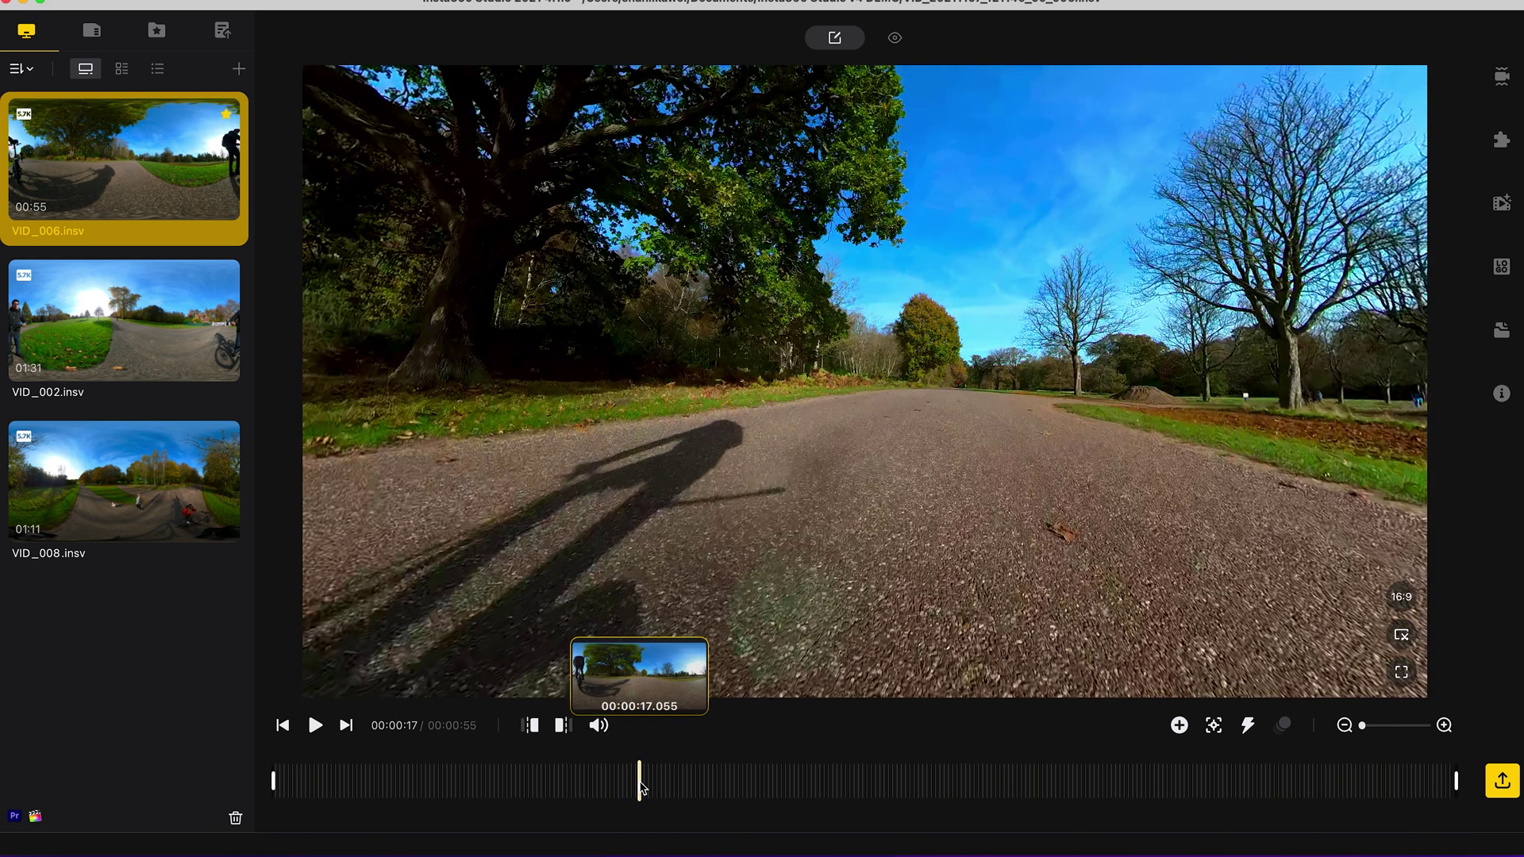
{"action": "left_click", "coordinate": [531, 726]}
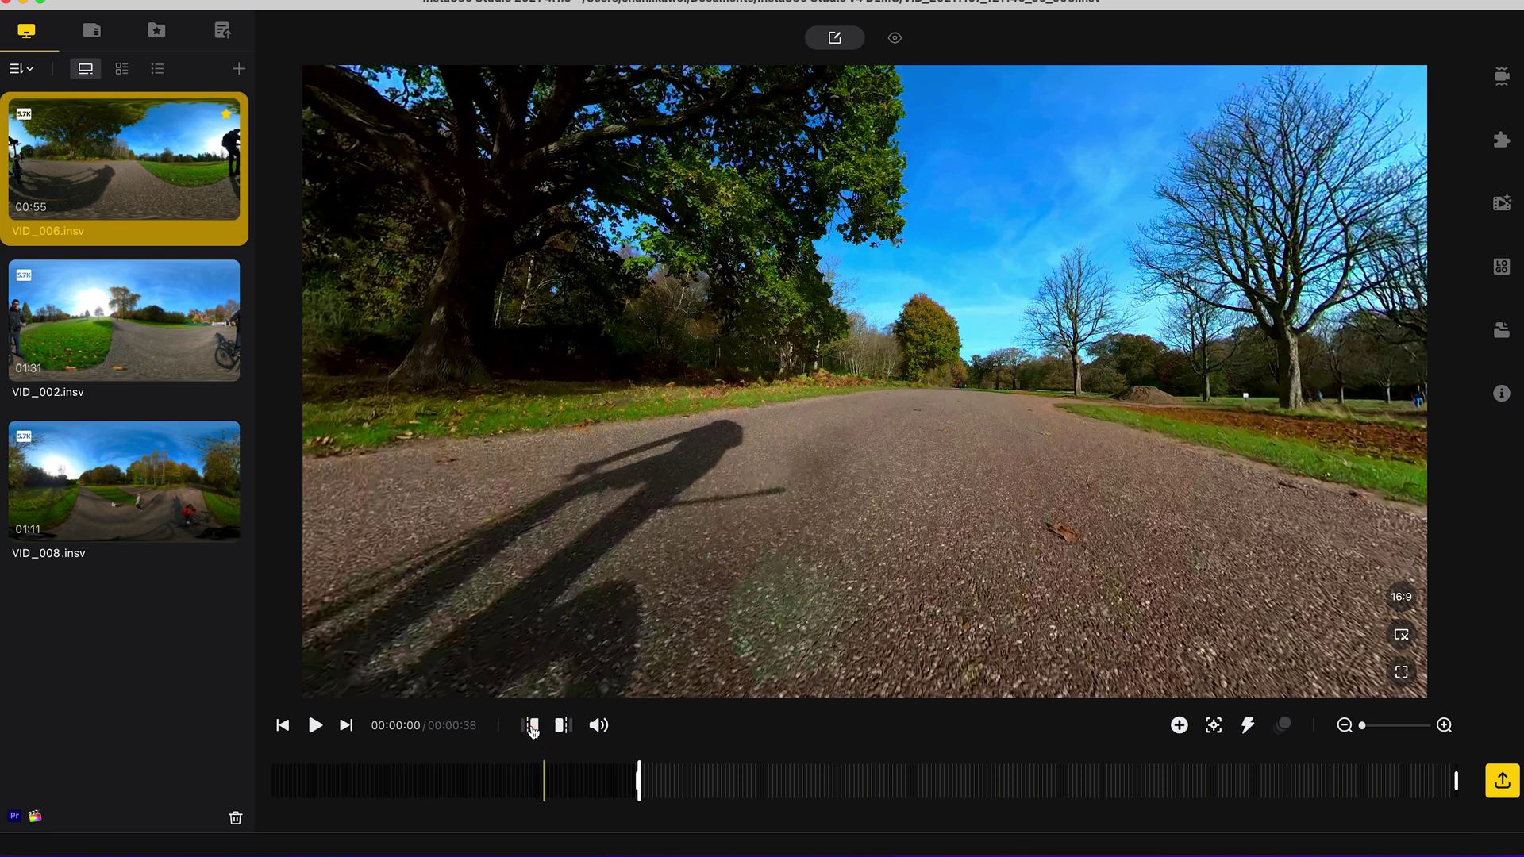
{"action": "left_click", "coordinate": [856, 788]}
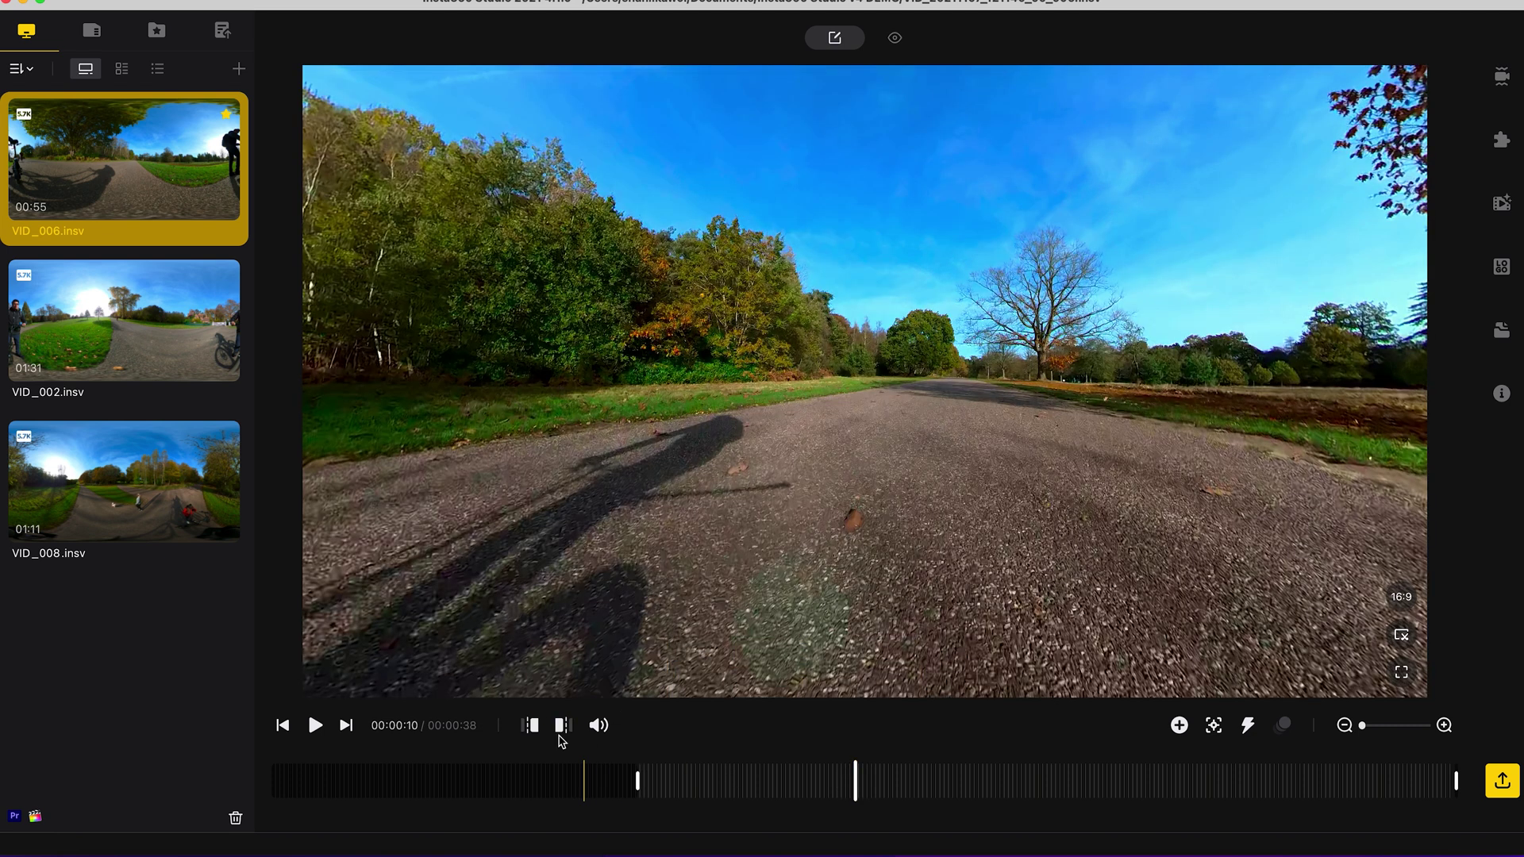
{"action": "left_click", "coordinate": [562, 727]}
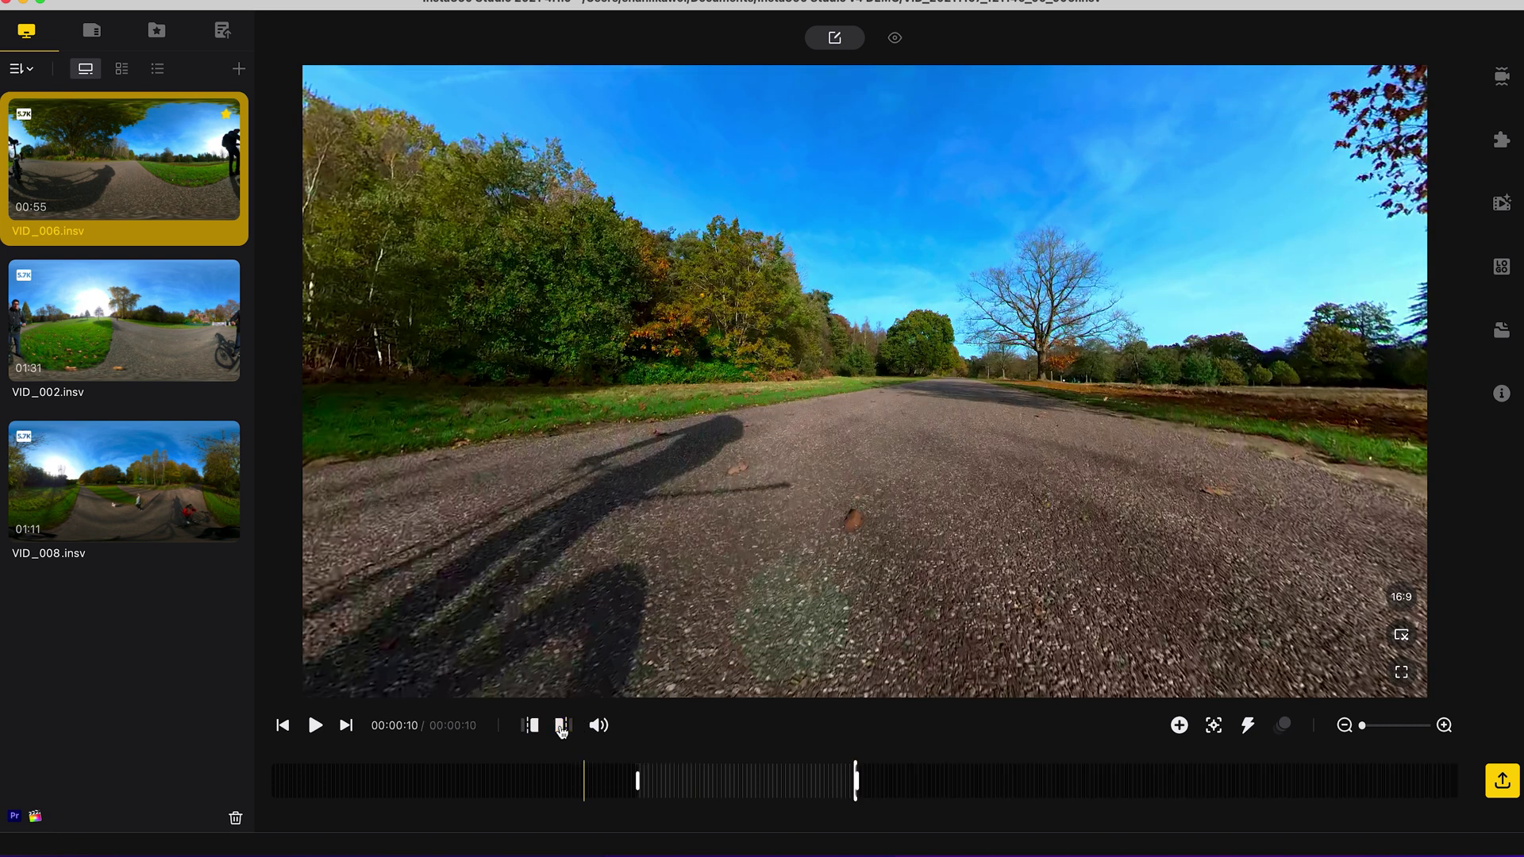
{"action": "left_click", "coordinate": [284, 729]}
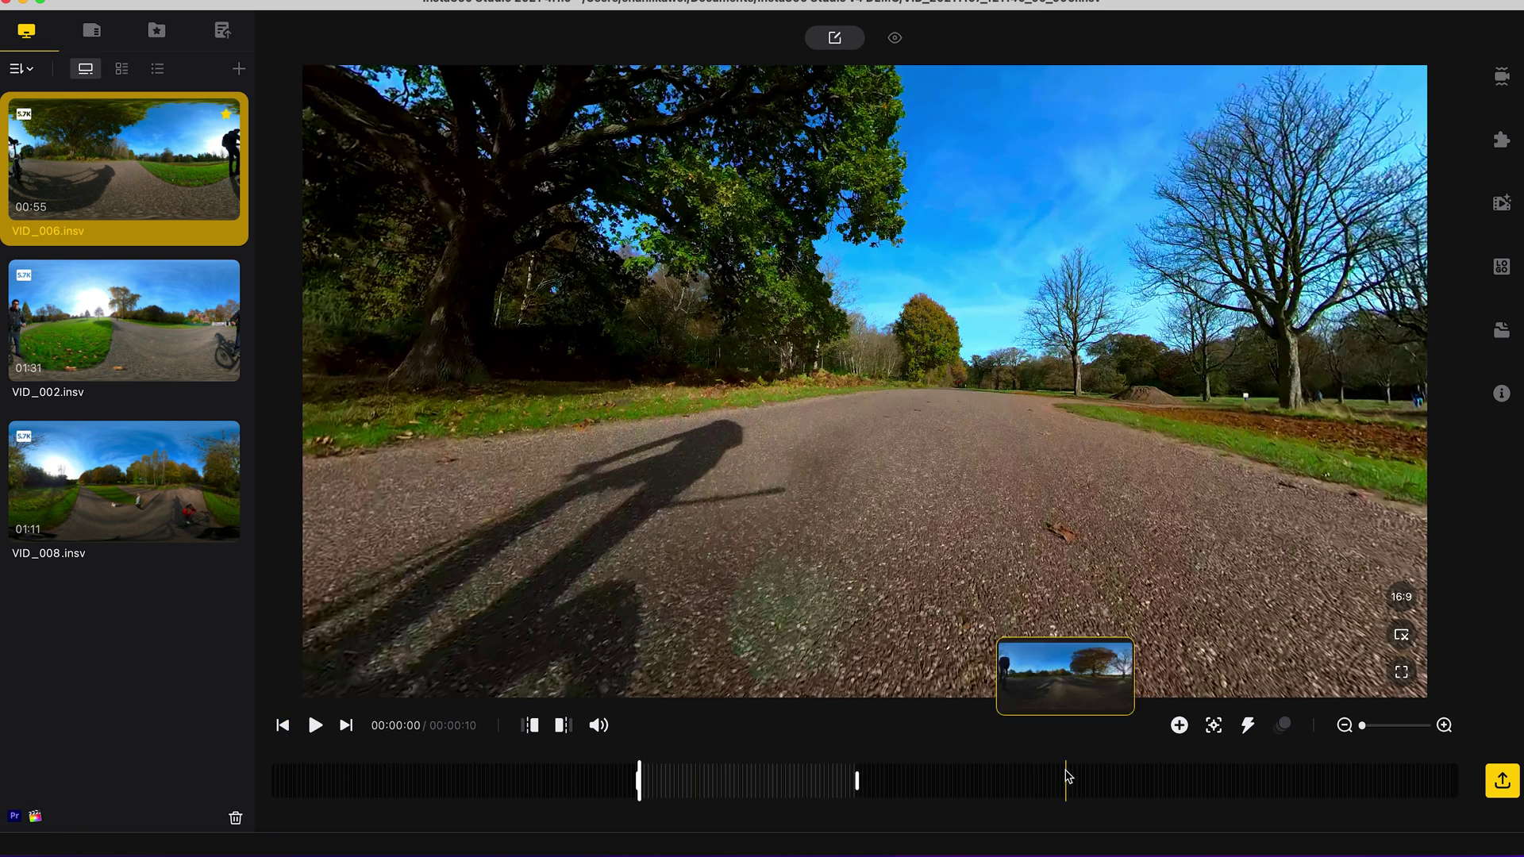
Add an opening keyframe facing the road: pan -192°, tilt -88°, distance 0.19
{"action": "left_click", "coordinate": [1180, 725]}
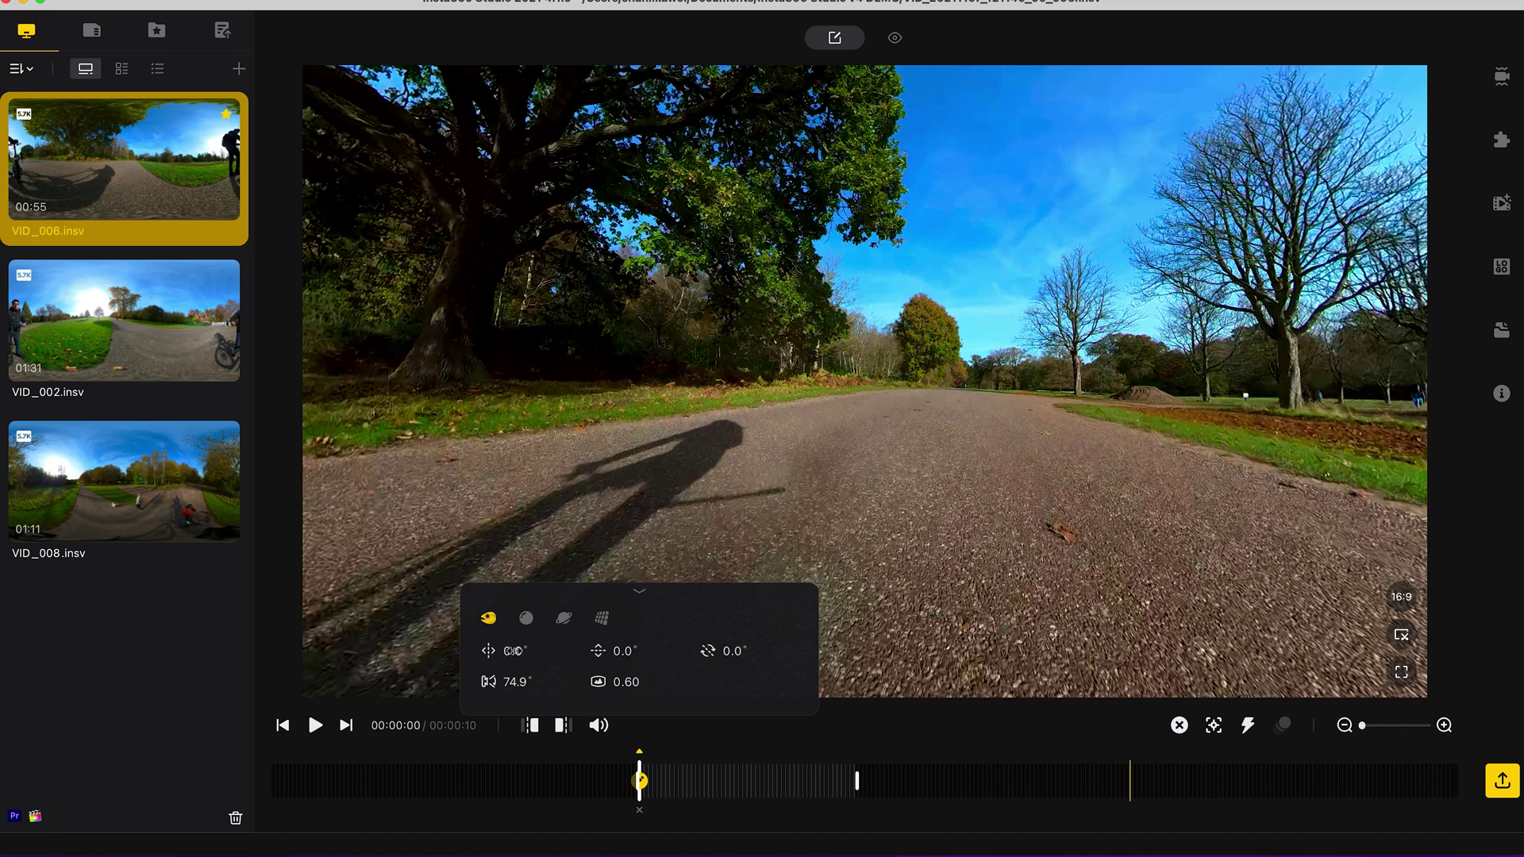
{"action": "left_click_drag", "start_coordinate": [512, 651], "coordinate": [352, 652]}
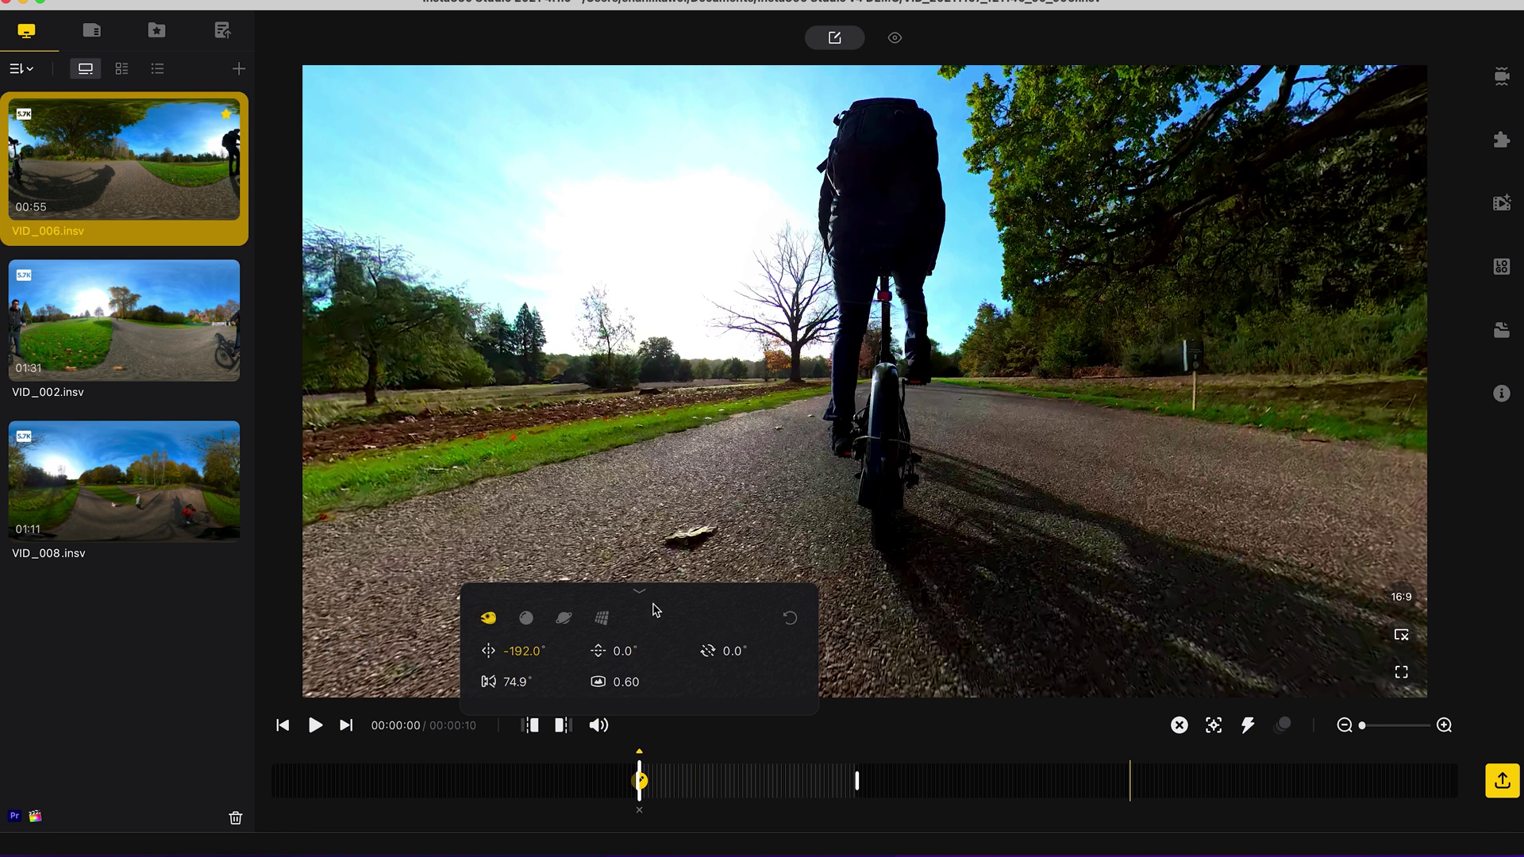
{"action": "left_click_drag", "start_coordinate": [627, 651], "coordinate": [585, 649]}
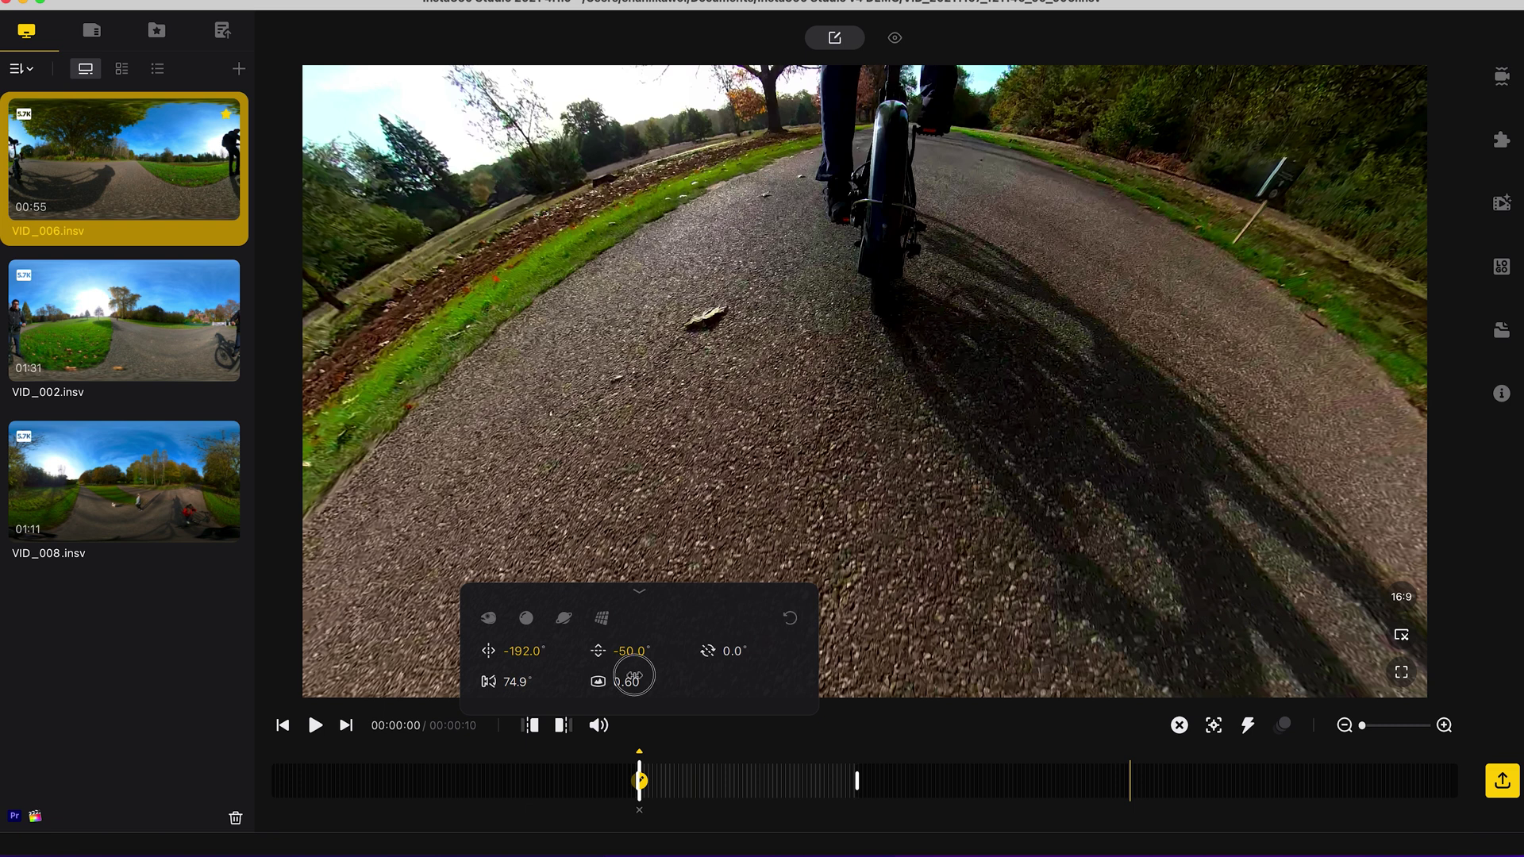
{"action": "left_click_drag", "start_coordinate": [633, 676], "coordinate": [604, 665]}
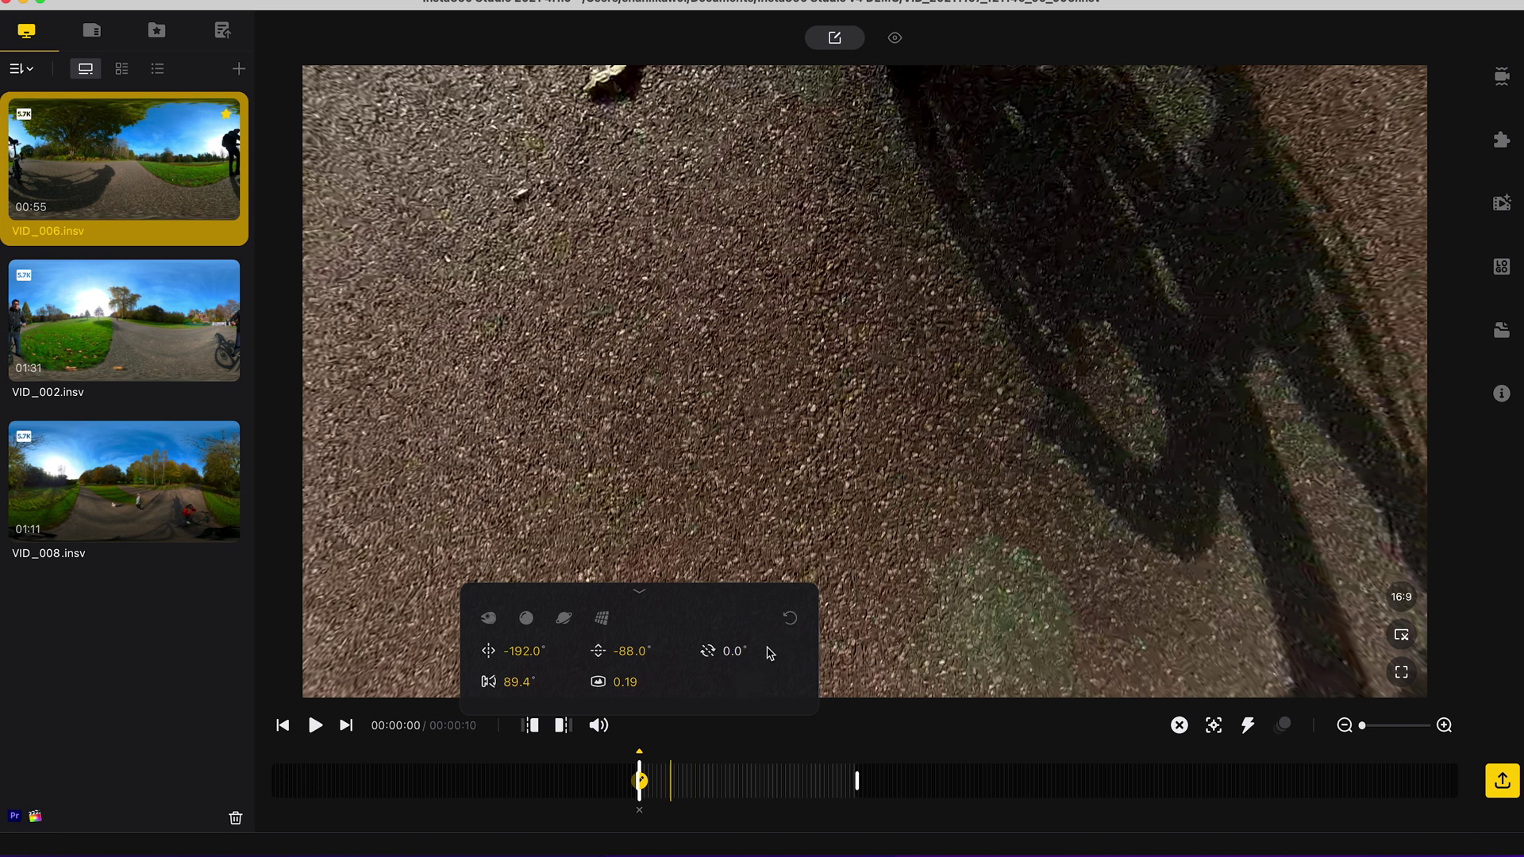
Add a keyframe at 00:00:02 with the view tilted up from the ground
{"action": "left_click", "coordinate": [662, 766]}
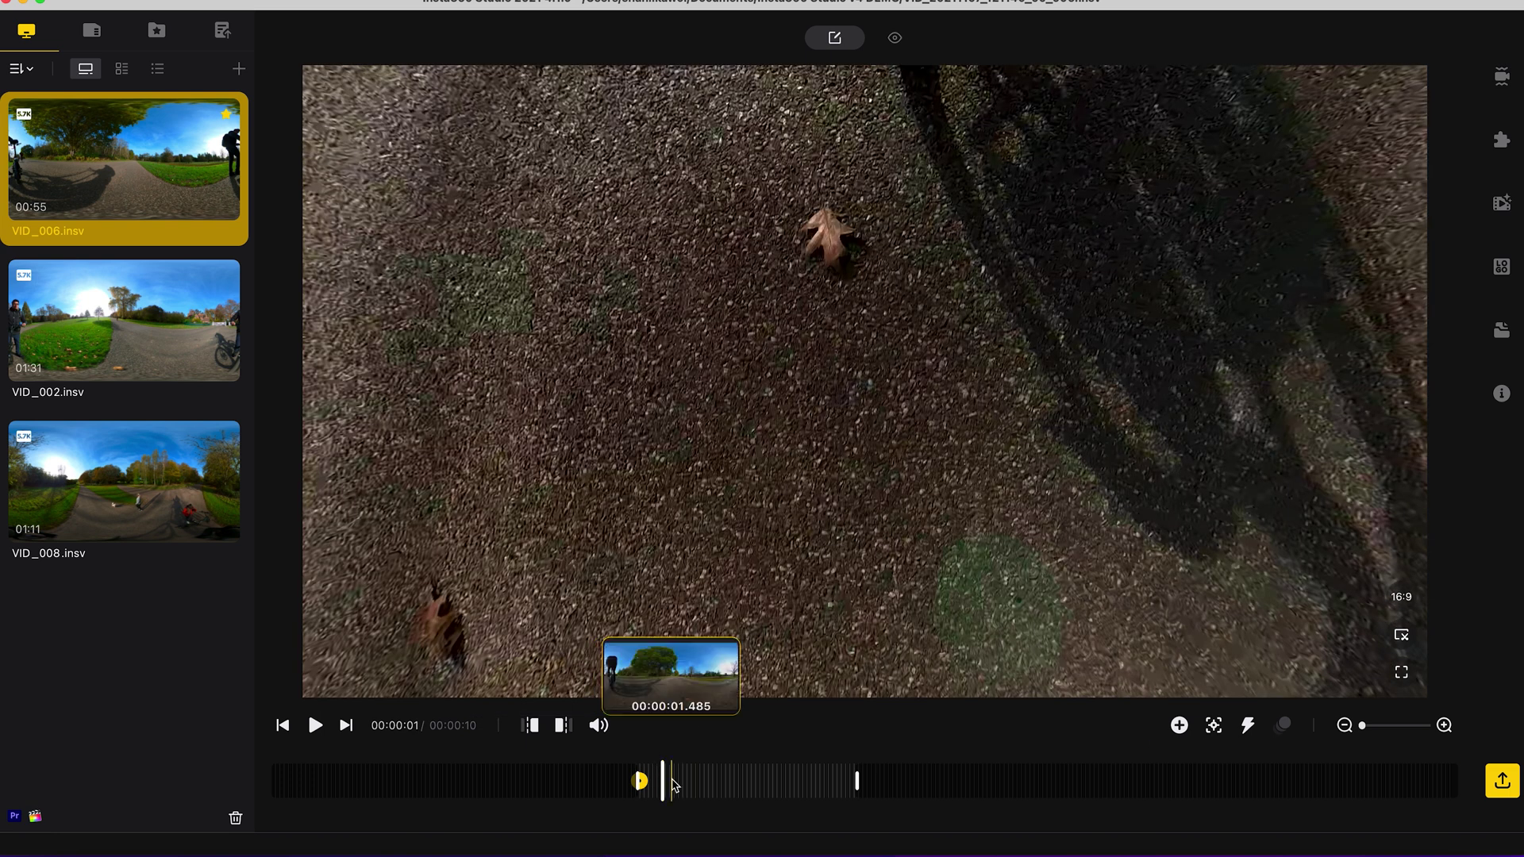
{"action": "left_click", "coordinate": [683, 782]}
{"action": "left_click", "coordinate": [1178, 727]}
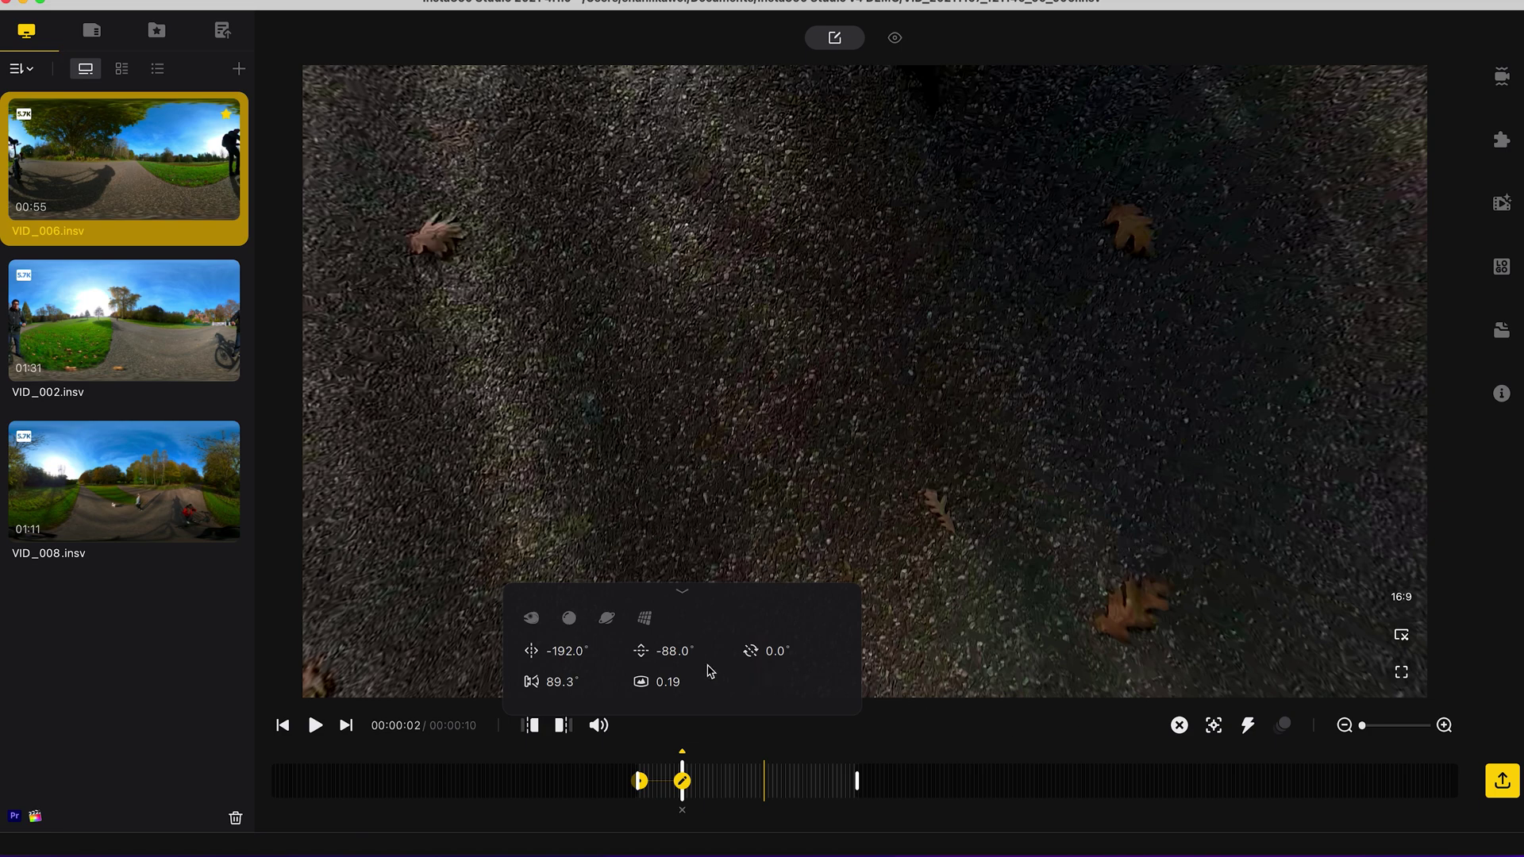
{"action": "left_click_drag", "start_coordinate": [674, 650], "coordinate": [762, 644]}
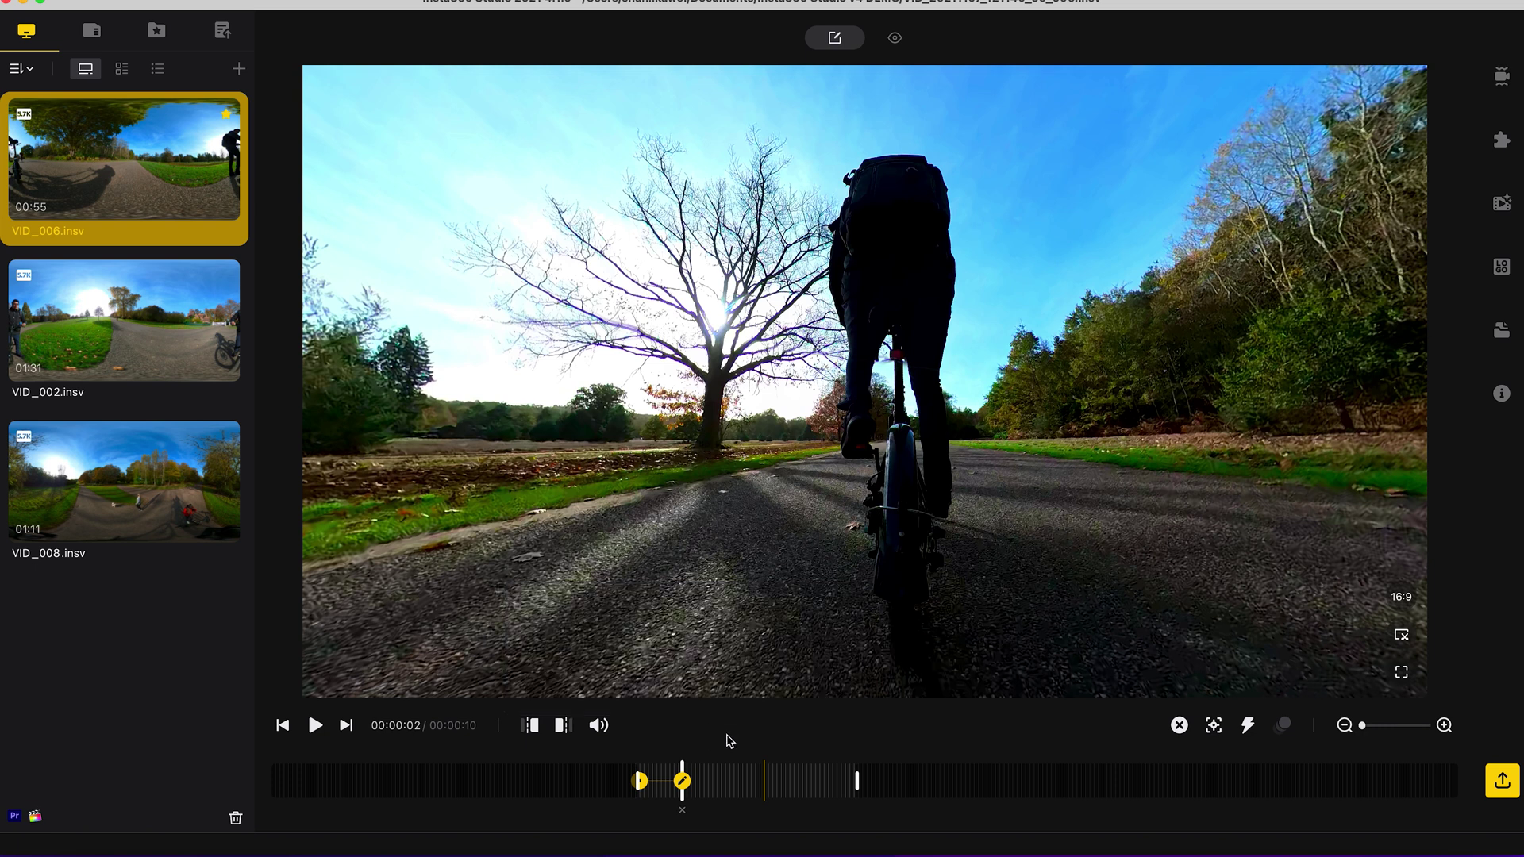
Add a third keyframe at 00:00:03 at 13.0° tilt, then move the playhead to 7 seconds
{"action": "left_click", "coordinate": [707, 790]}
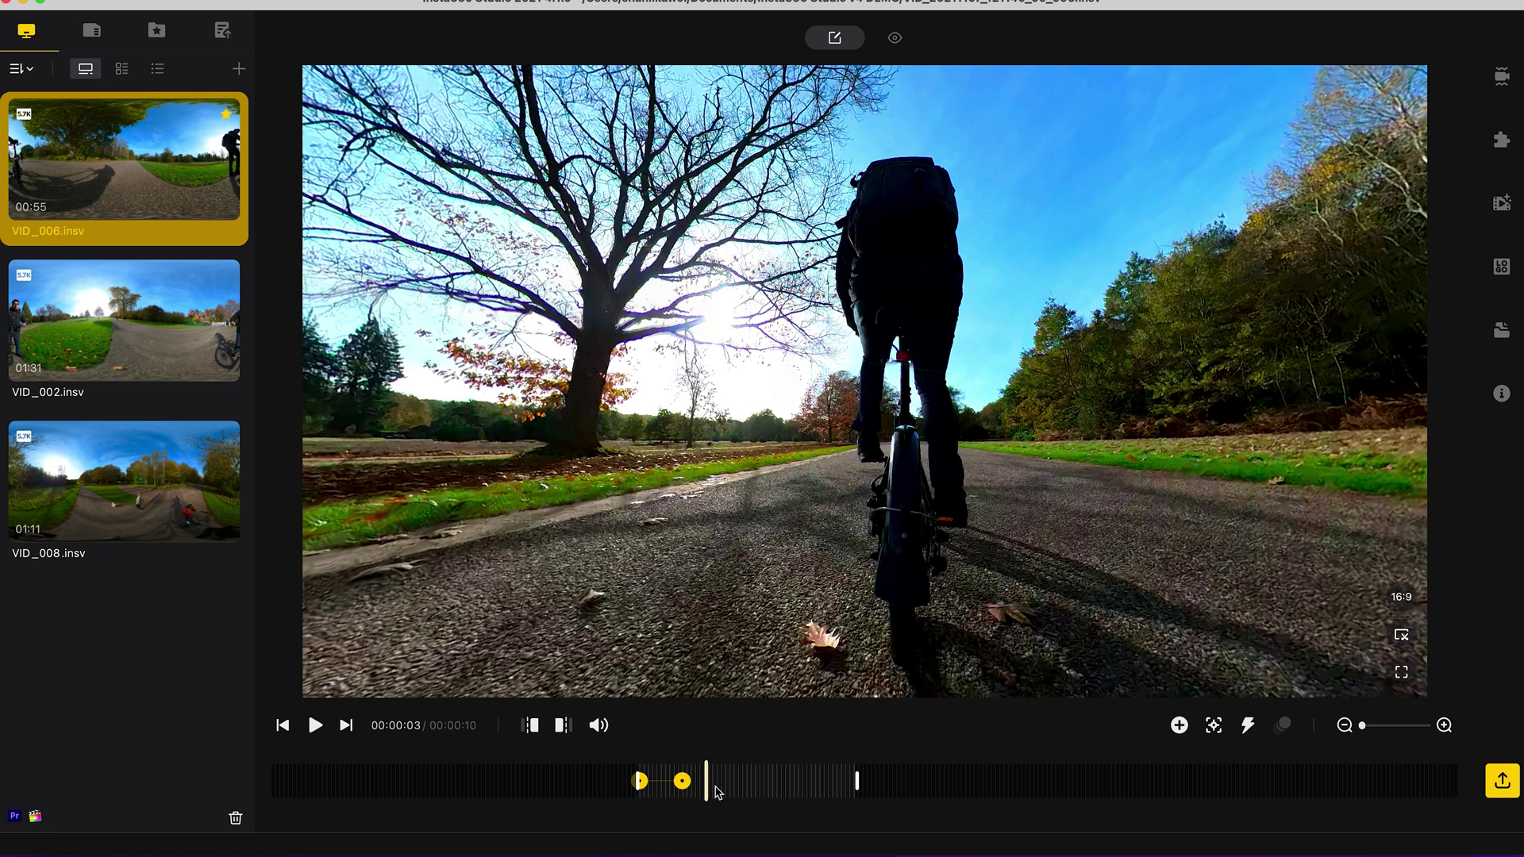
{"action": "left_click", "coordinate": [1180, 724]}
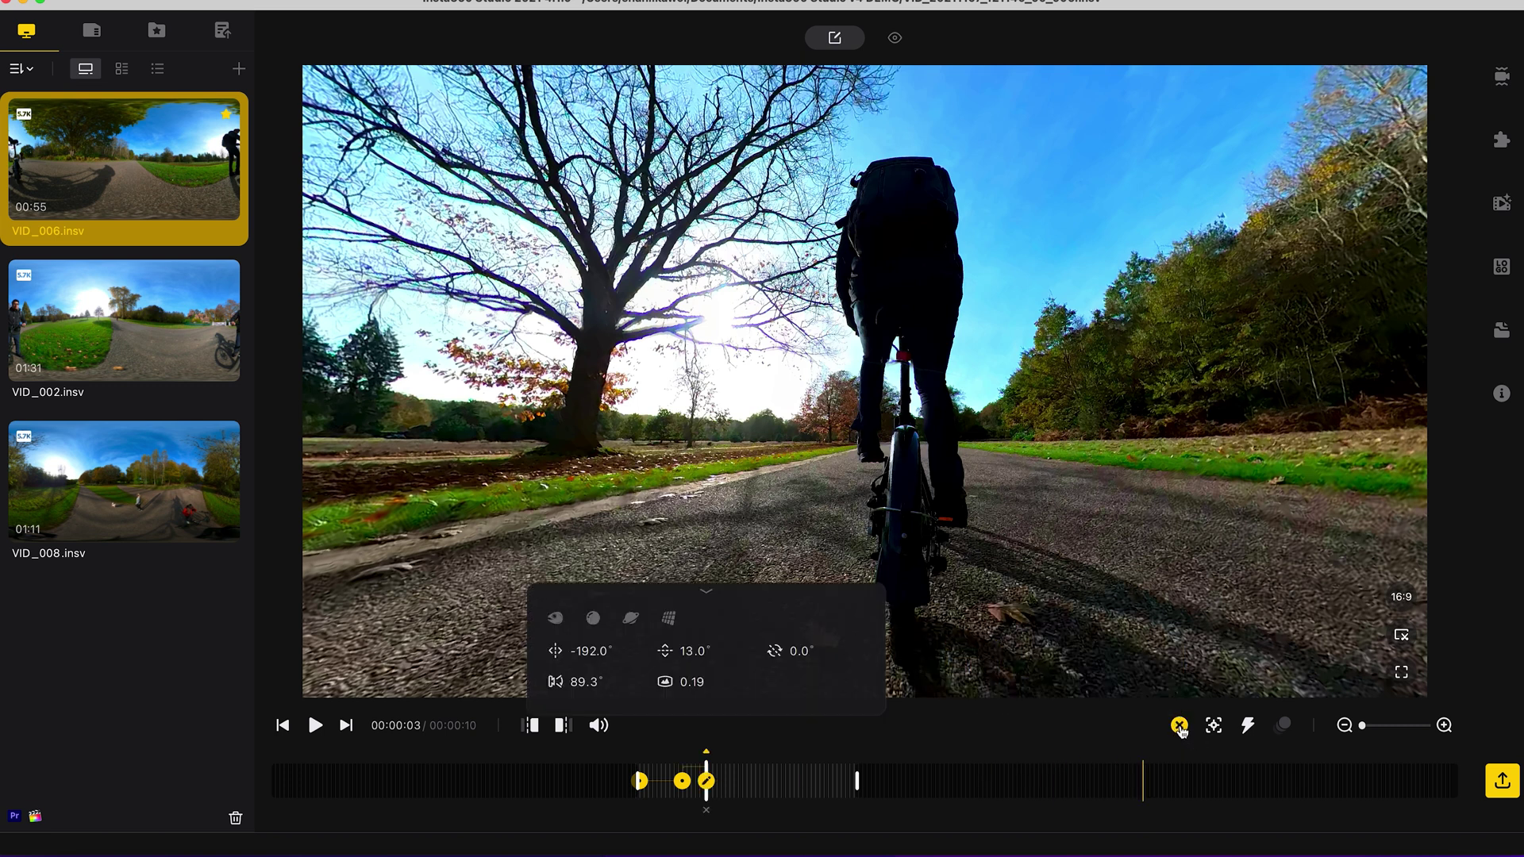
{"action": "left_click", "coordinate": [740, 786]}
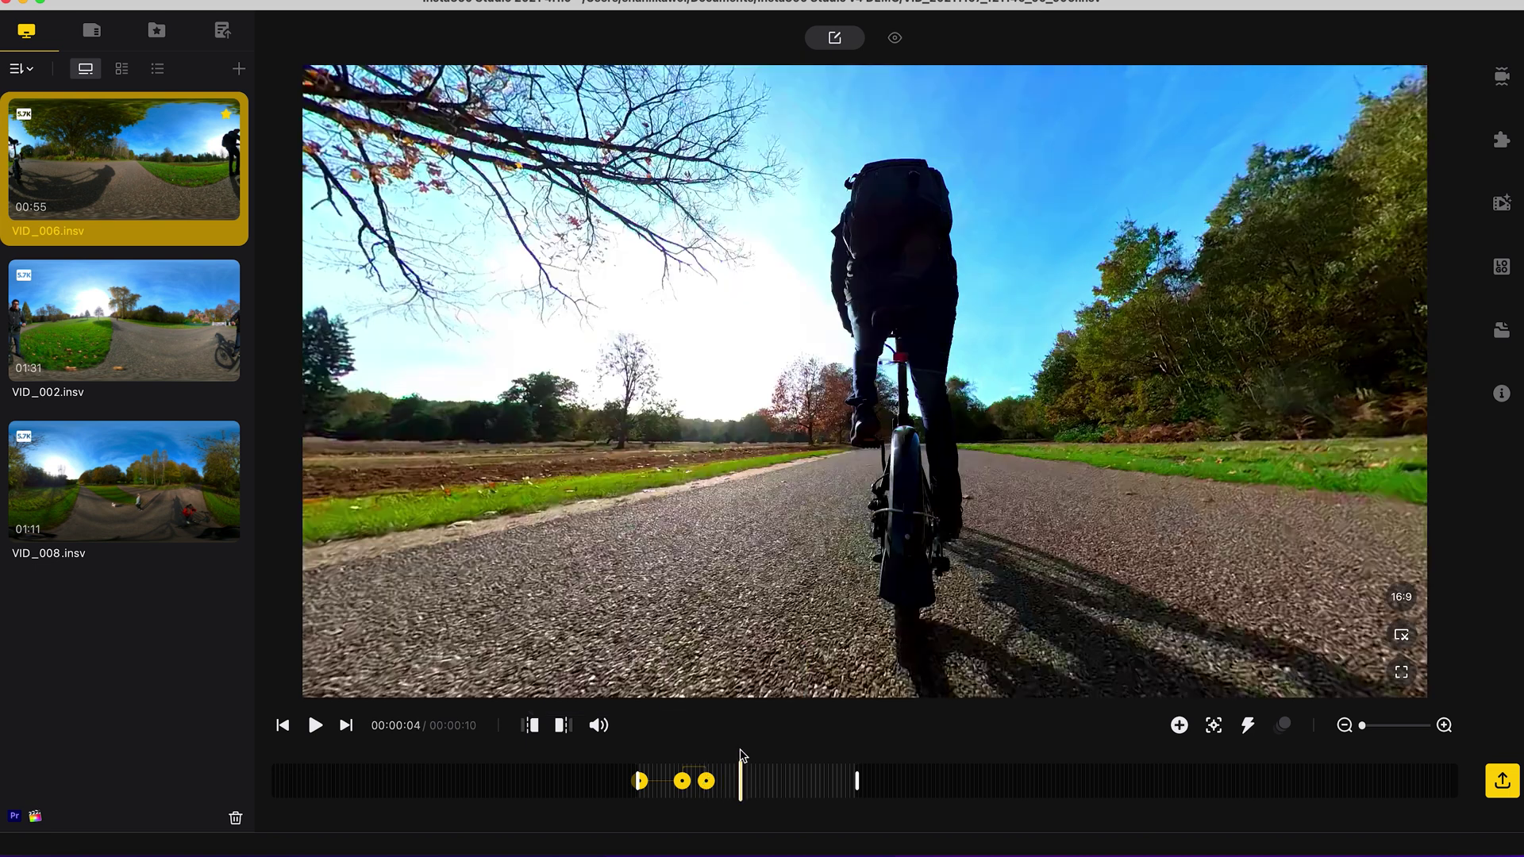
{"action": "left_click", "coordinate": [796, 787]}
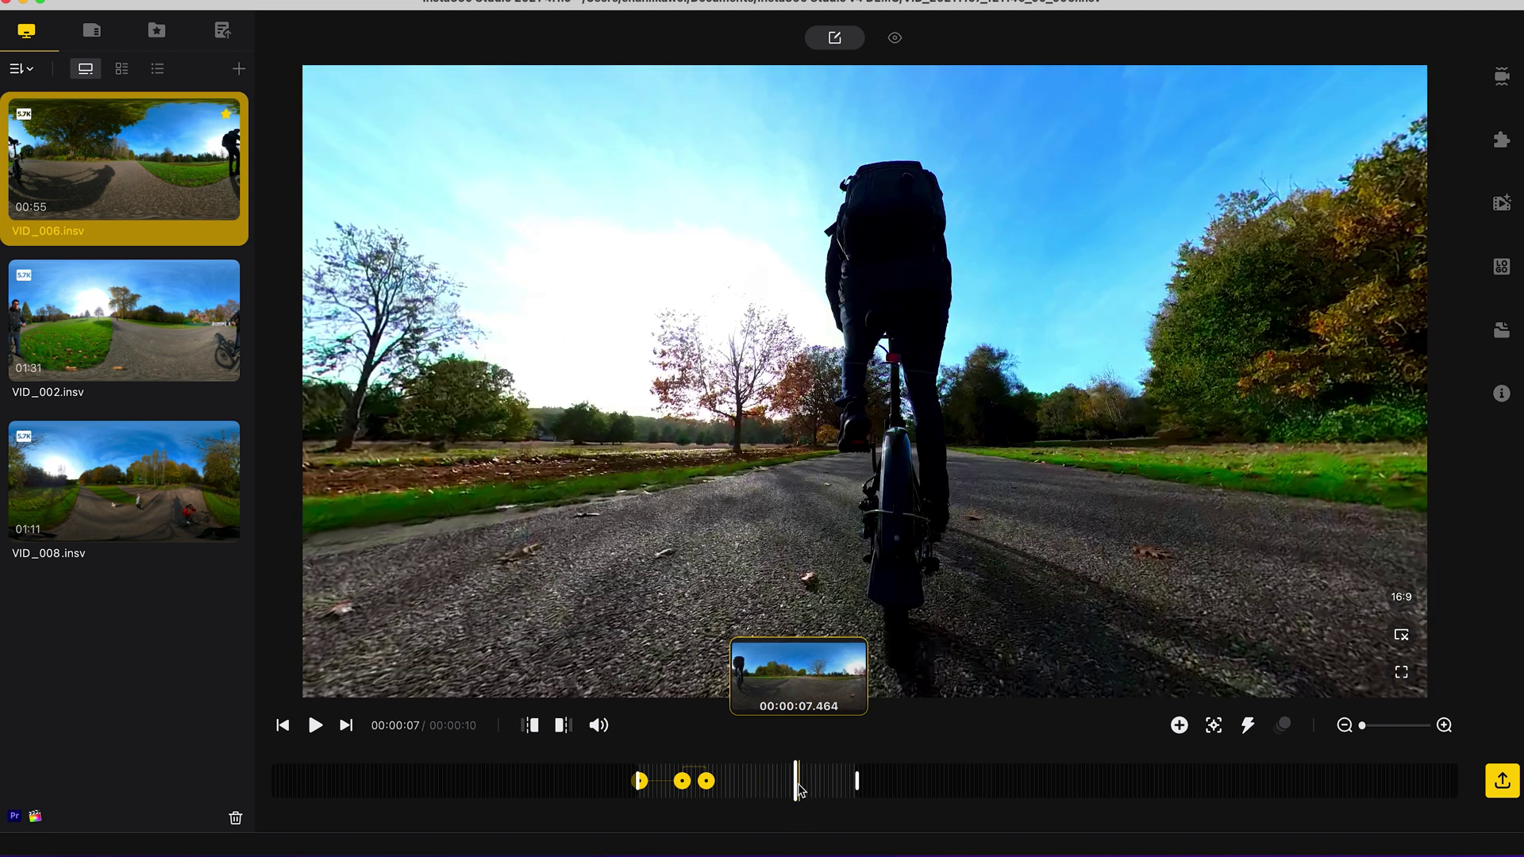
Add a reframe keyframe at 7 seconds with a full 360° roll
{"action": "left_click", "coordinate": [1179, 726]}
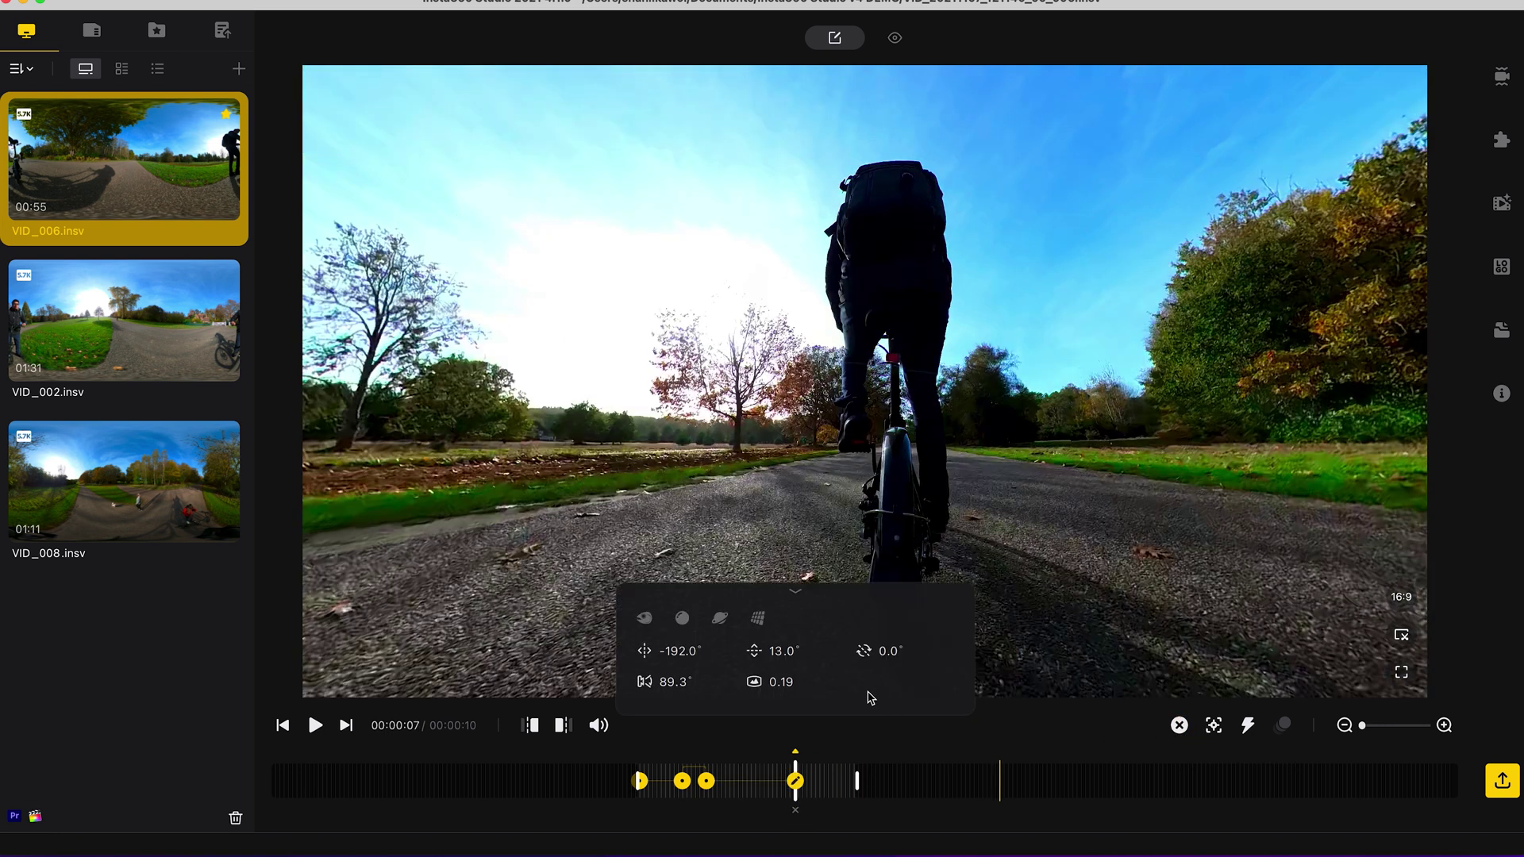
{"action": "left_click", "coordinate": [892, 652]}
{"action": "type", "text": "360"}
{"action": "key", "text": "Return"}
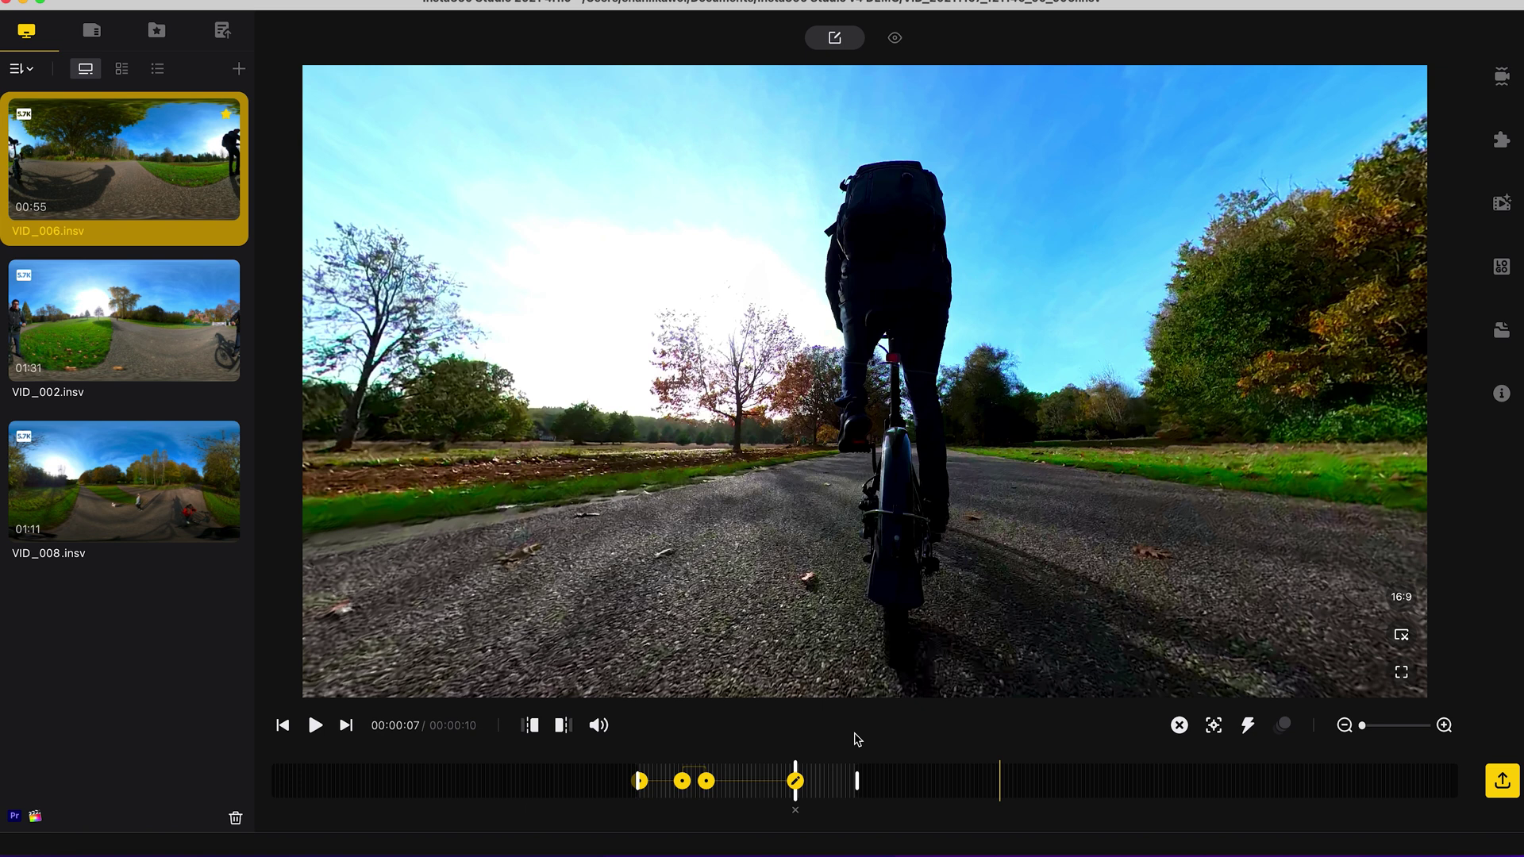
Add a final keyframe at the section end, widening the field of view to 100°
{"action": "left_click", "coordinate": [347, 726]}
{"action": "left_click", "coordinate": [1182, 726]}
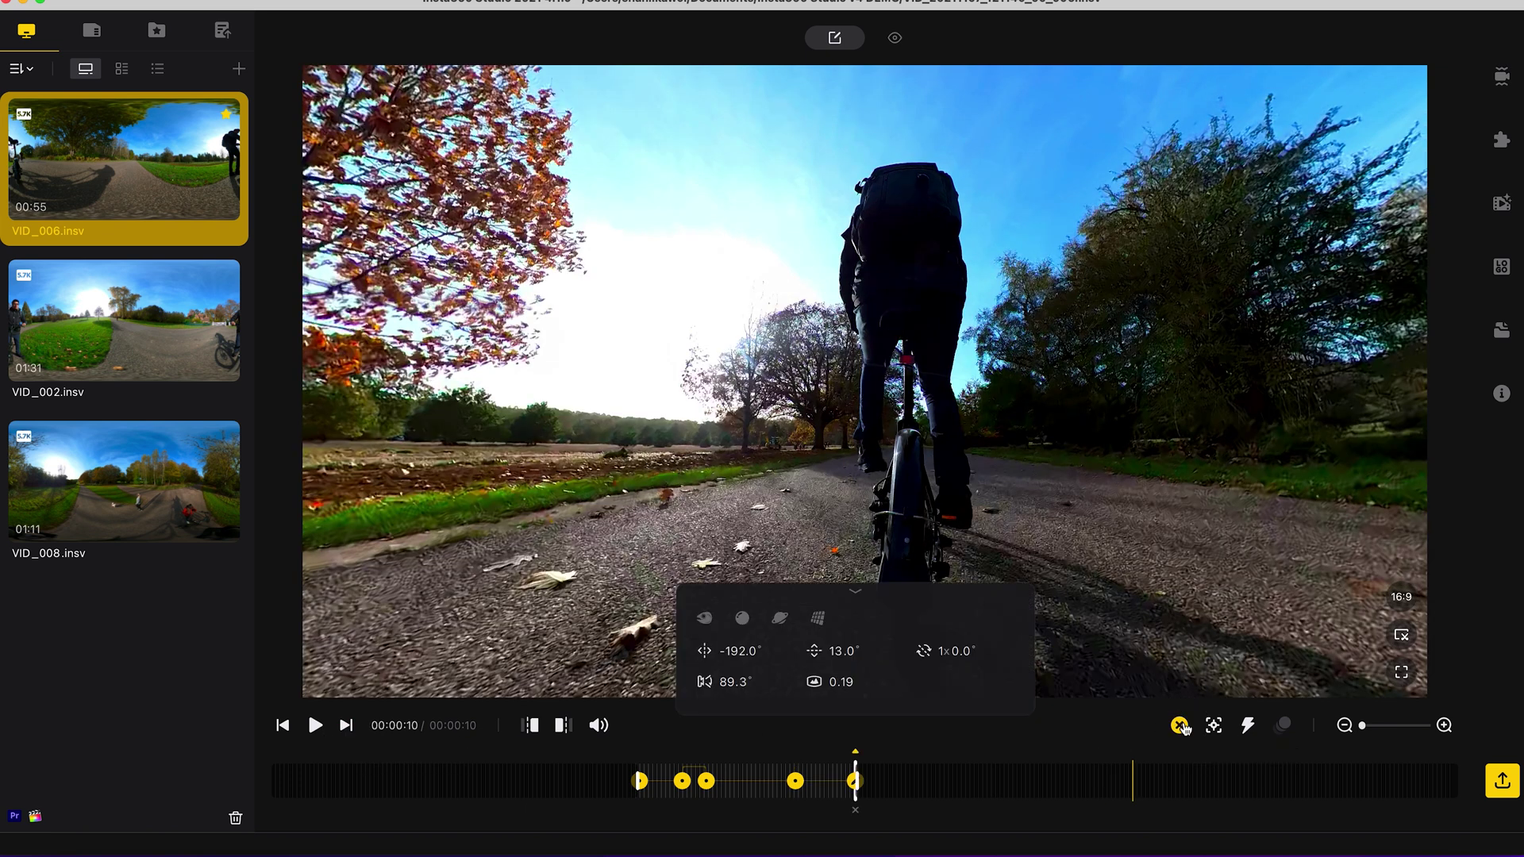
{"action": "left_click_drag", "start_coordinate": [726, 683], "coordinate": [823, 693]}
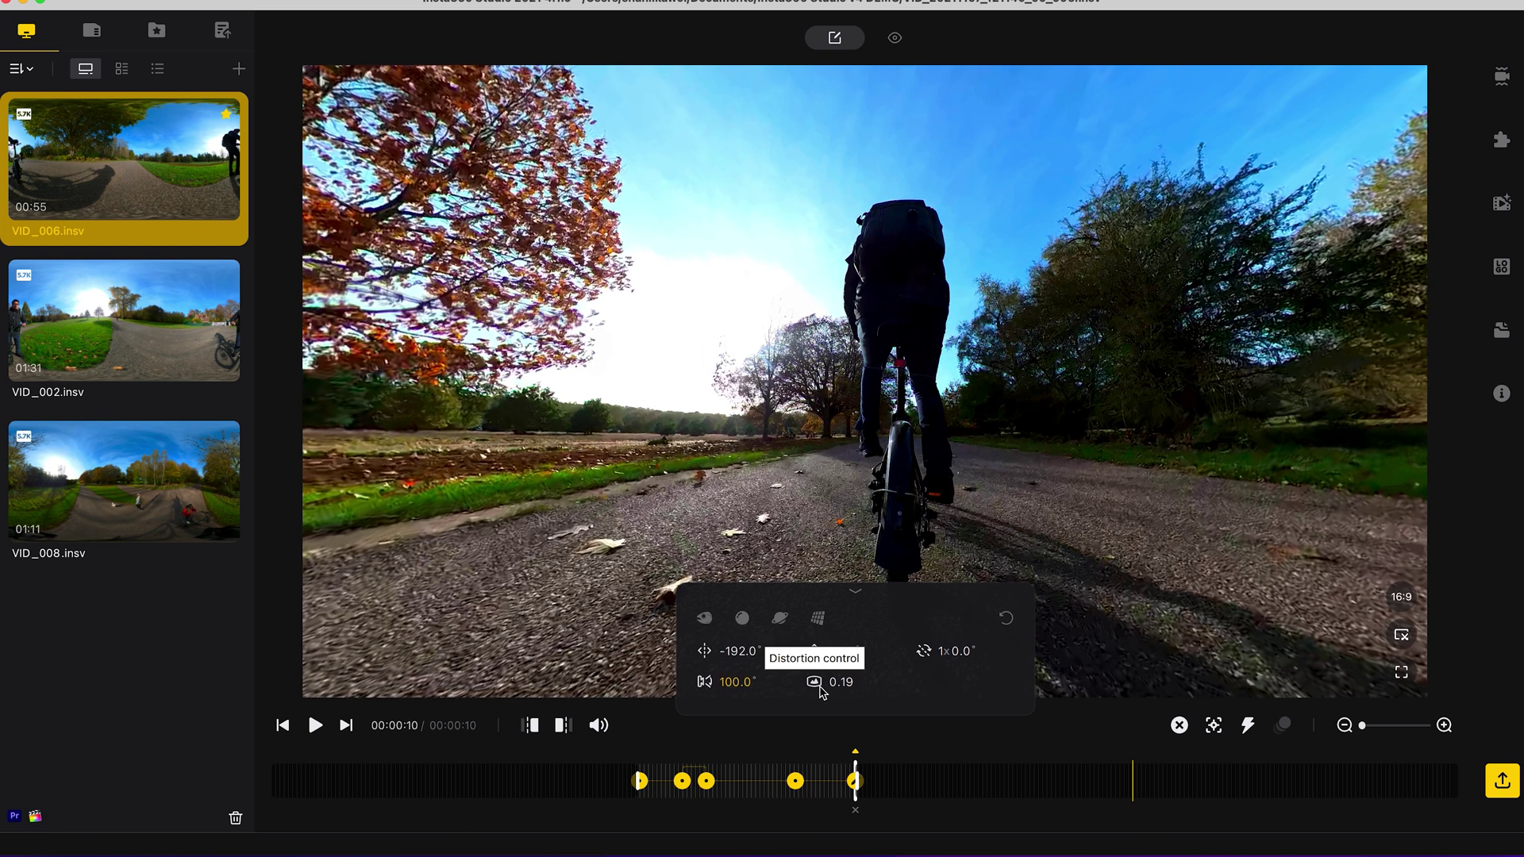
{"action": "left_click", "coordinate": [290, 725]}
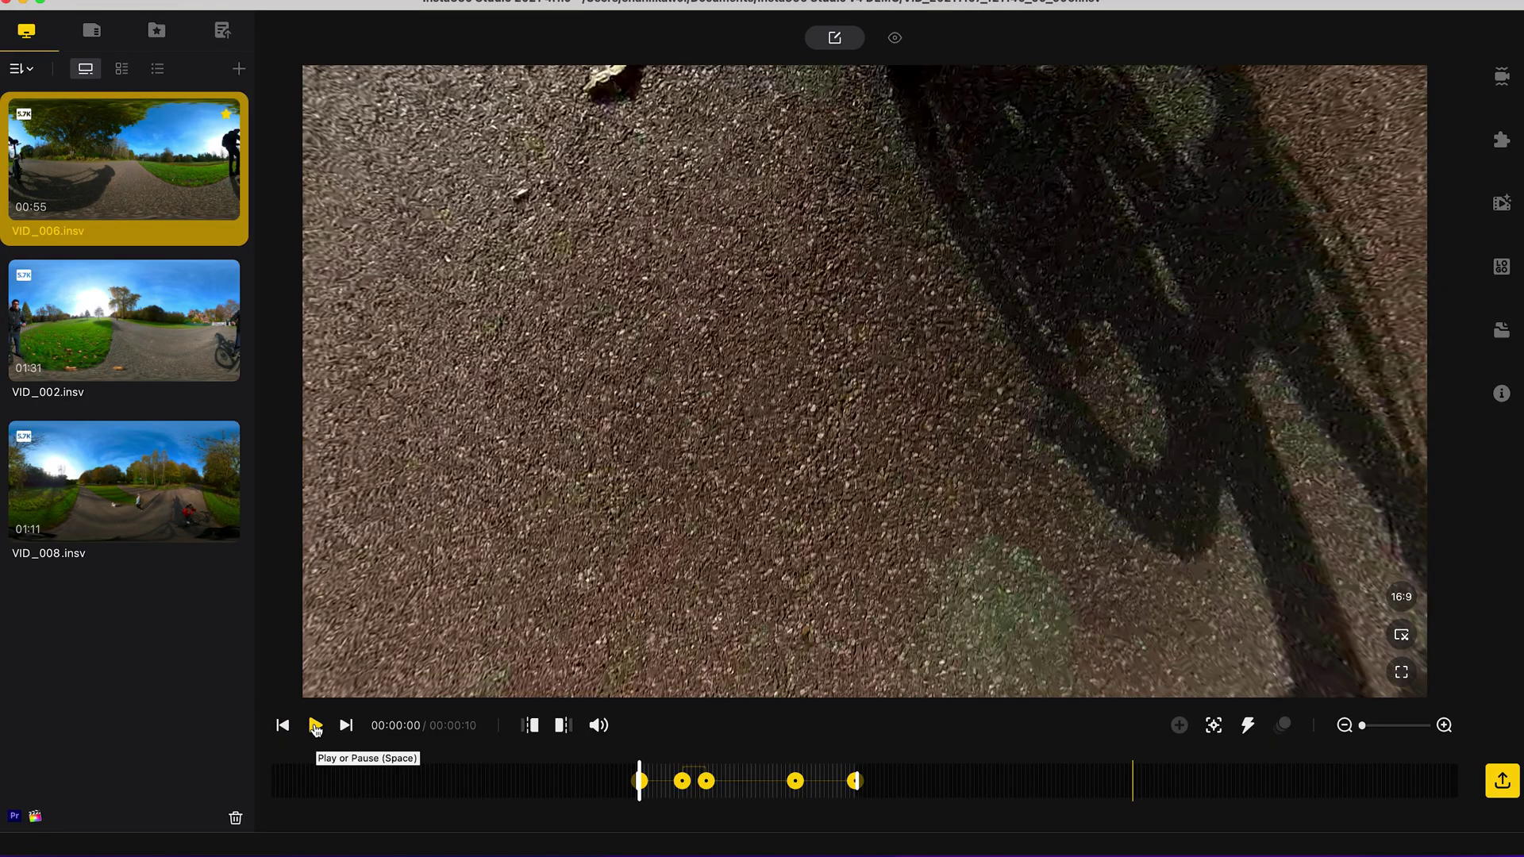
{"action": "left_click", "coordinate": [315, 729]}
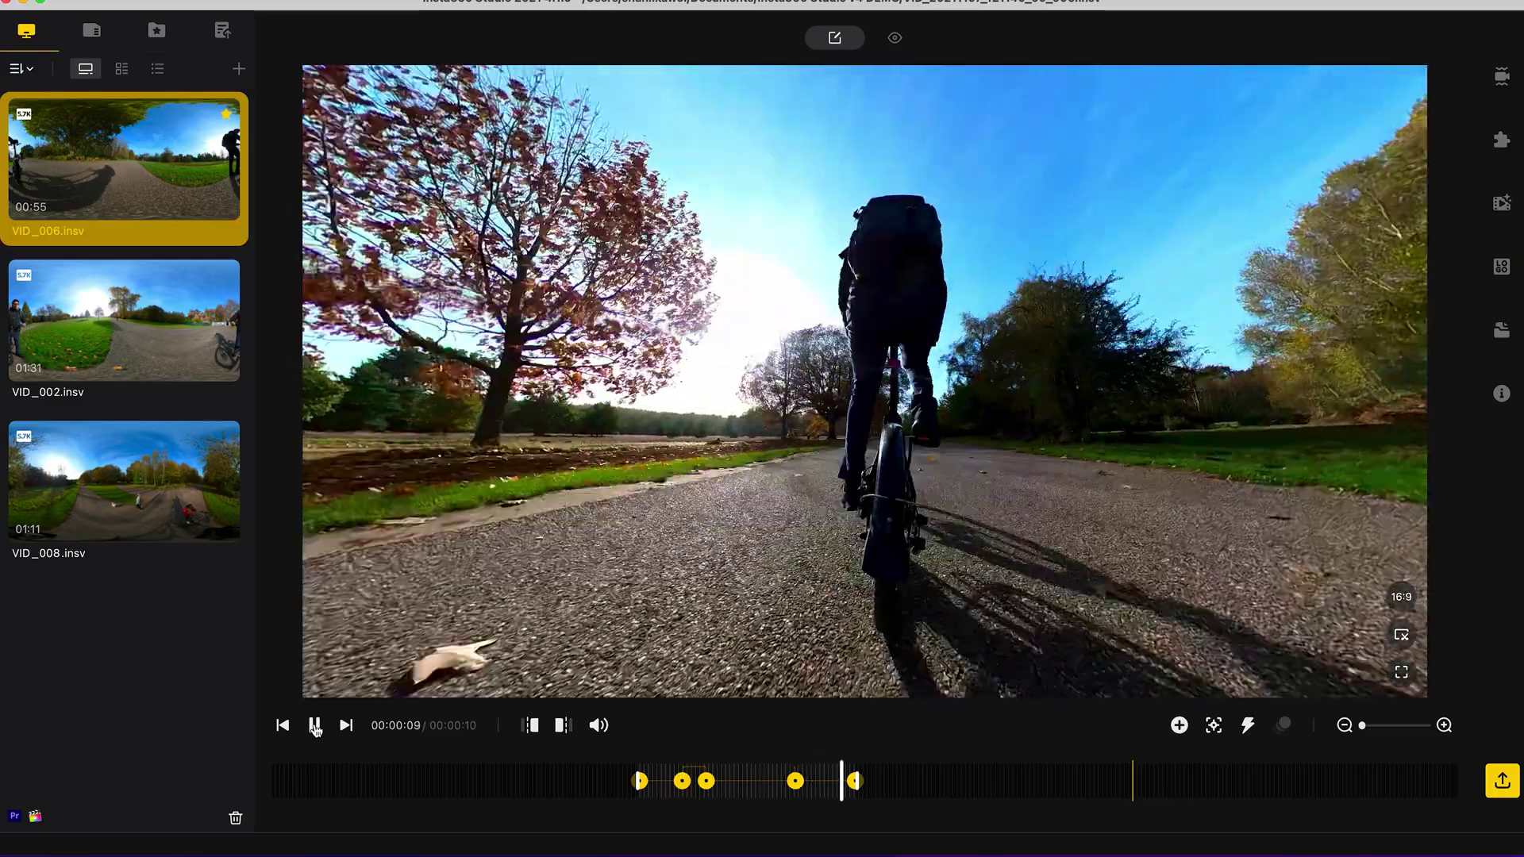
{"action": "left_click", "coordinate": [315, 726]}
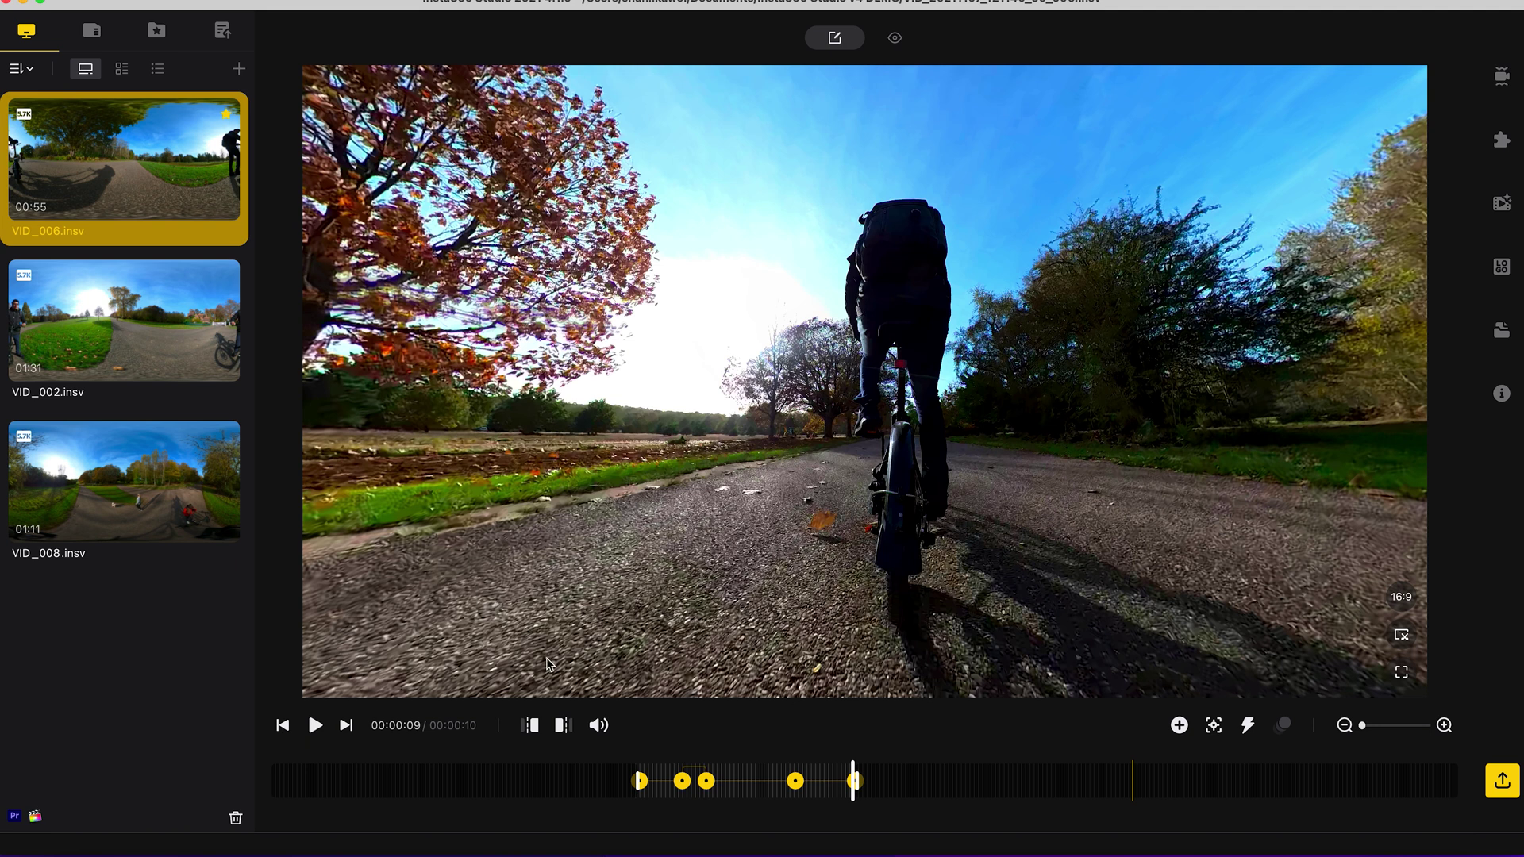
Set VID_006's reframed export to width 3840 (3840×2160), 100 Mbps bitrate and H.265 encoding
{"action": "left_click", "coordinate": [1502, 783]}
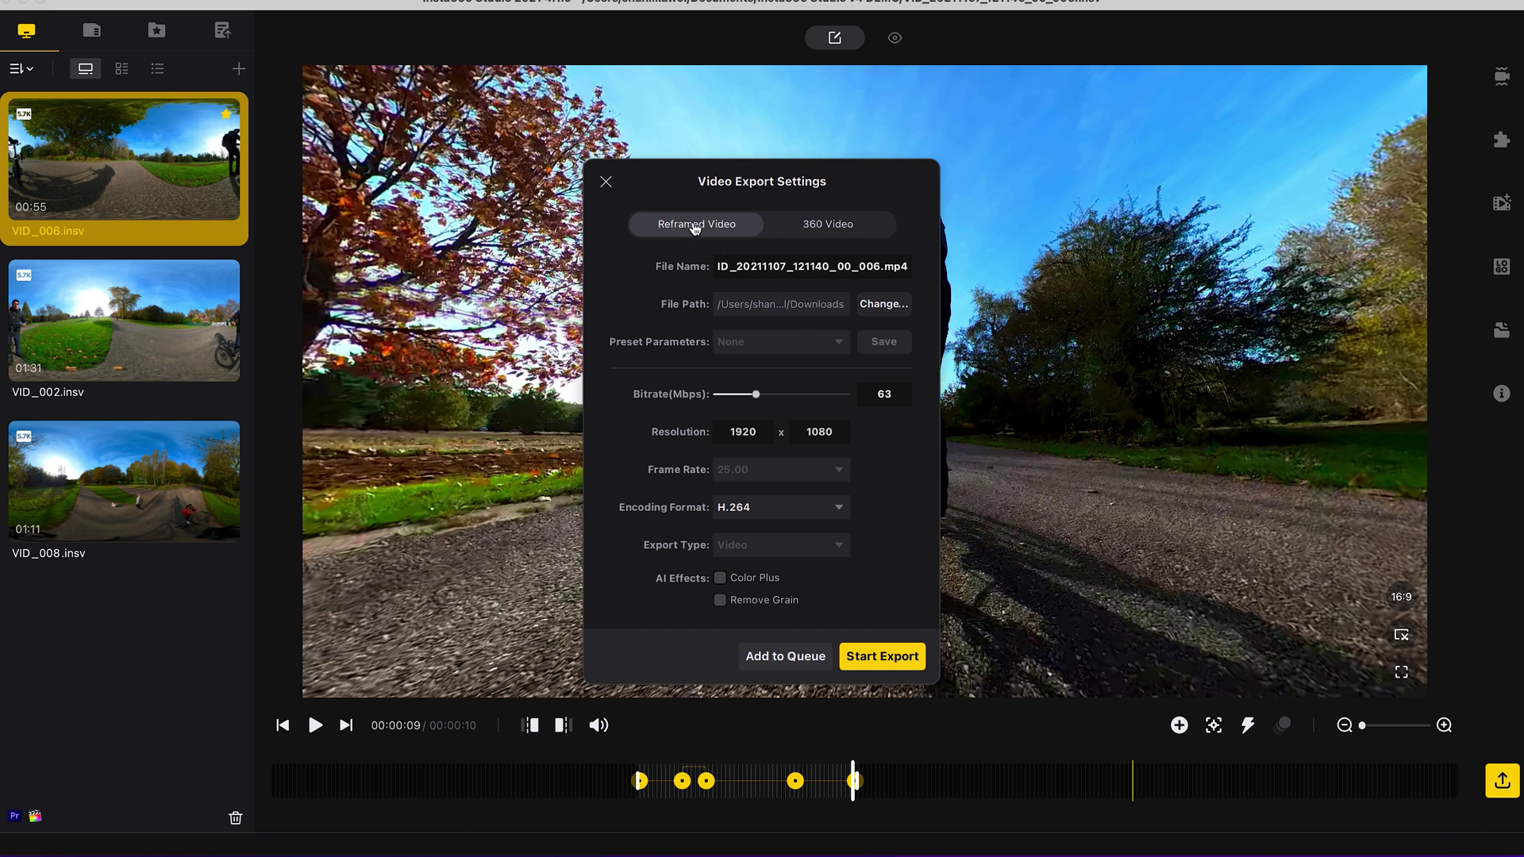
{"action": "left_click", "coordinate": [763, 432]}
{"action": "type", "text": "3840"}
{"action": "left_click_drag", "start_coordinate": [897, 397], "coordinate": [863, 396]}
{"action": "type", "text": "100"}
{"action": "left_click", "coordinate": [836, 512]}
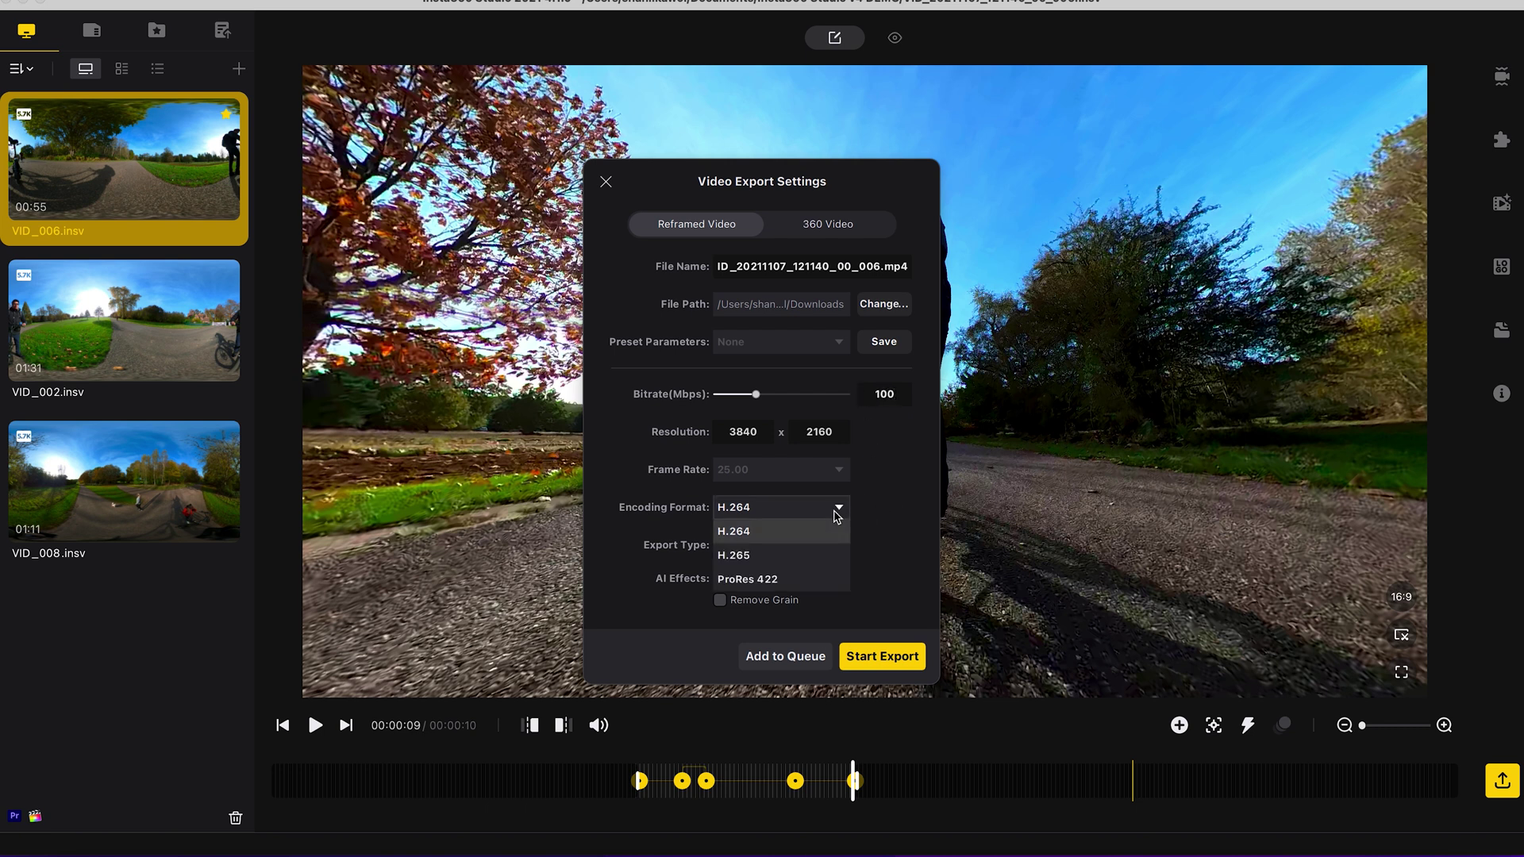
{"action": "left_click", "coordinate": [774, 558]}
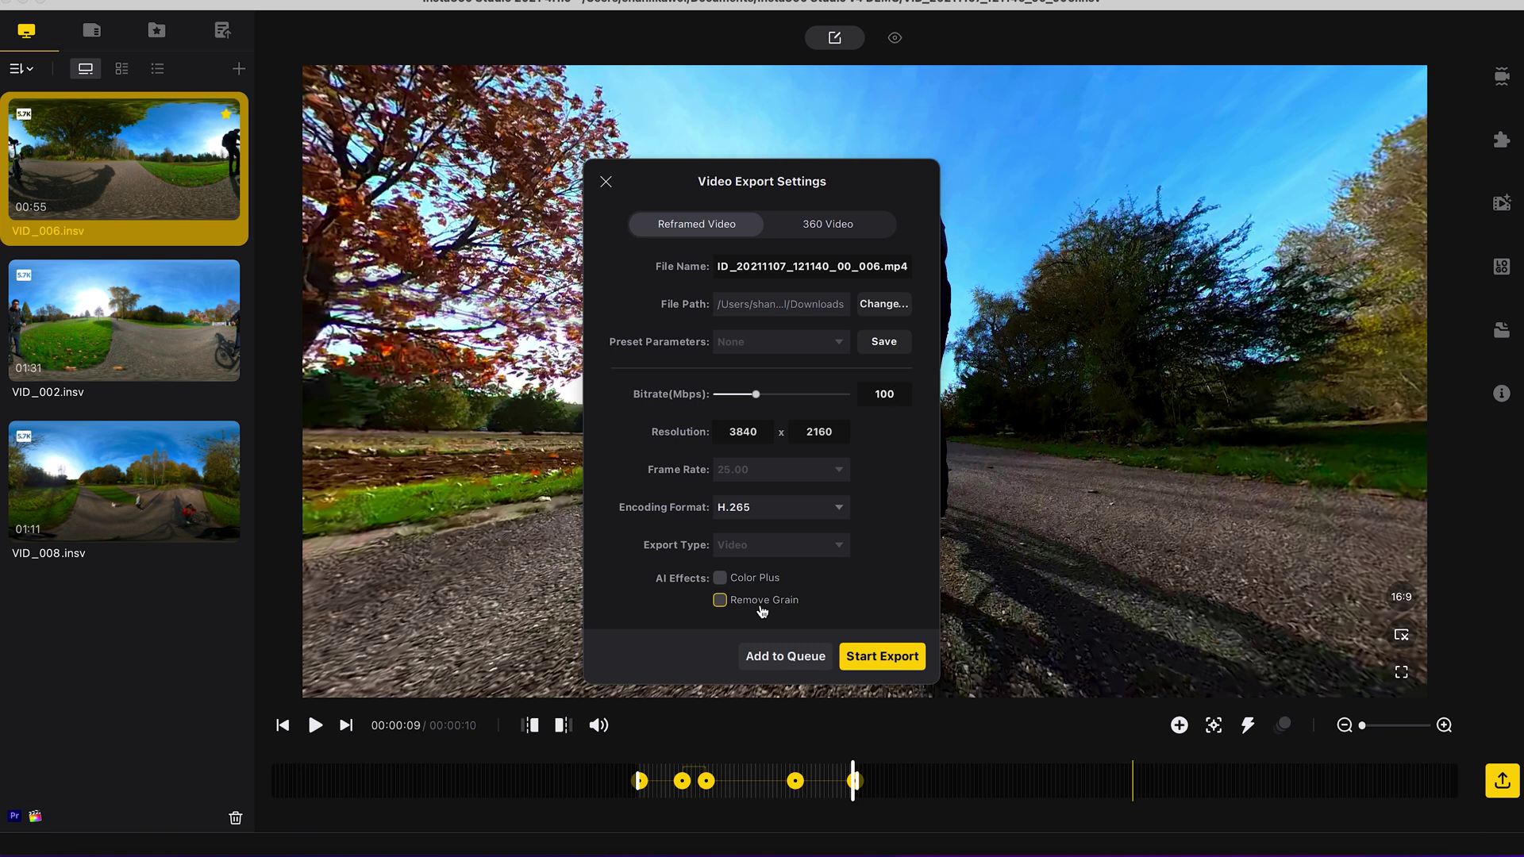
Queue the VID_006 export, then load VID_002 from the media library
{"action": "left_click", "coordinate": [780, 657]}
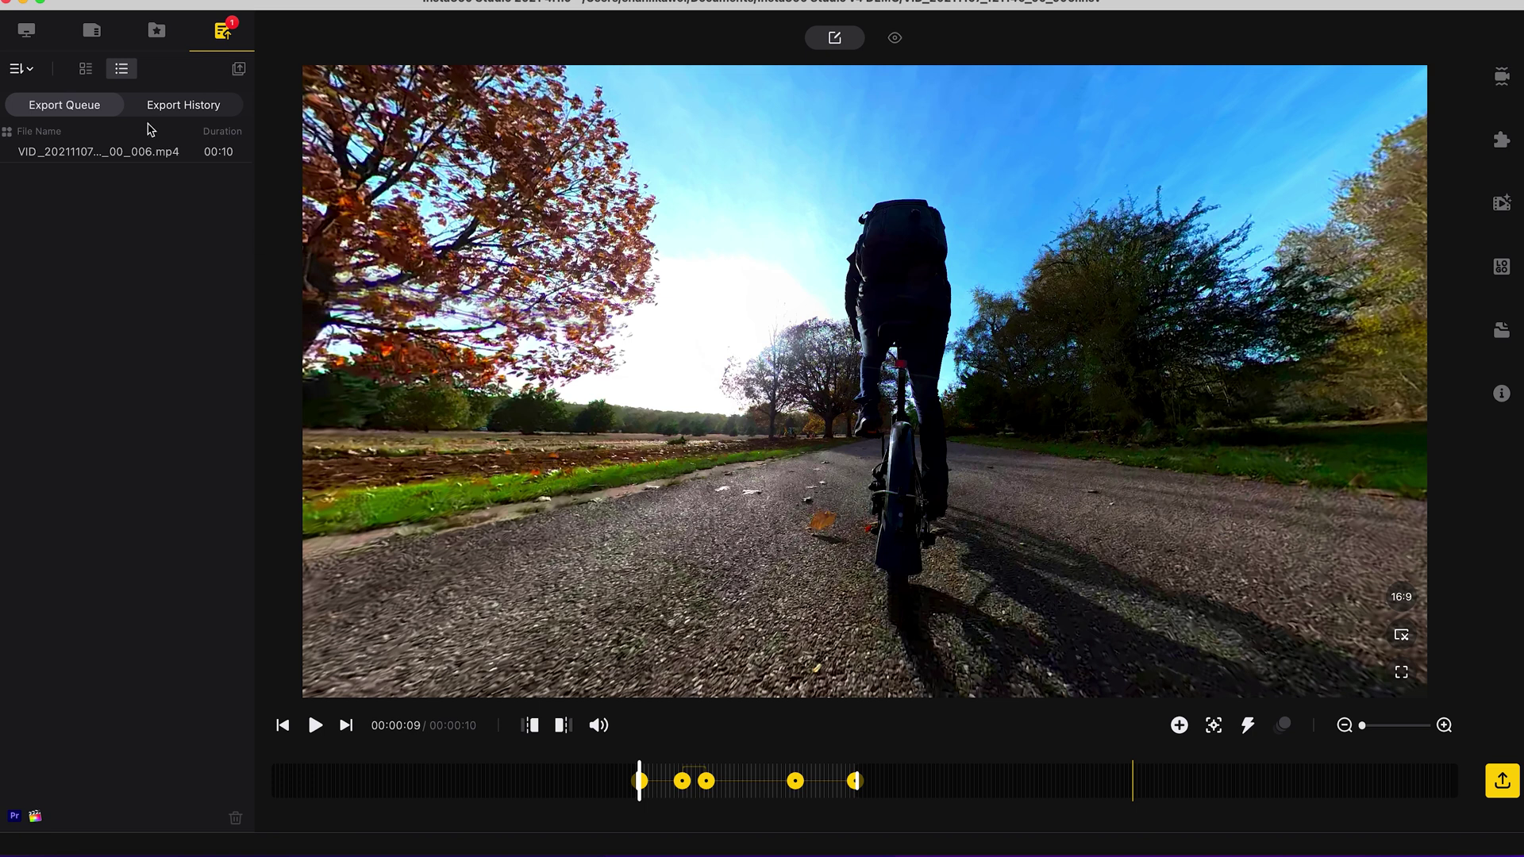
{"action": "left_click", "coordinate": [28, 32]}
{"action": "left_click", "coordinate": [141, 324]}
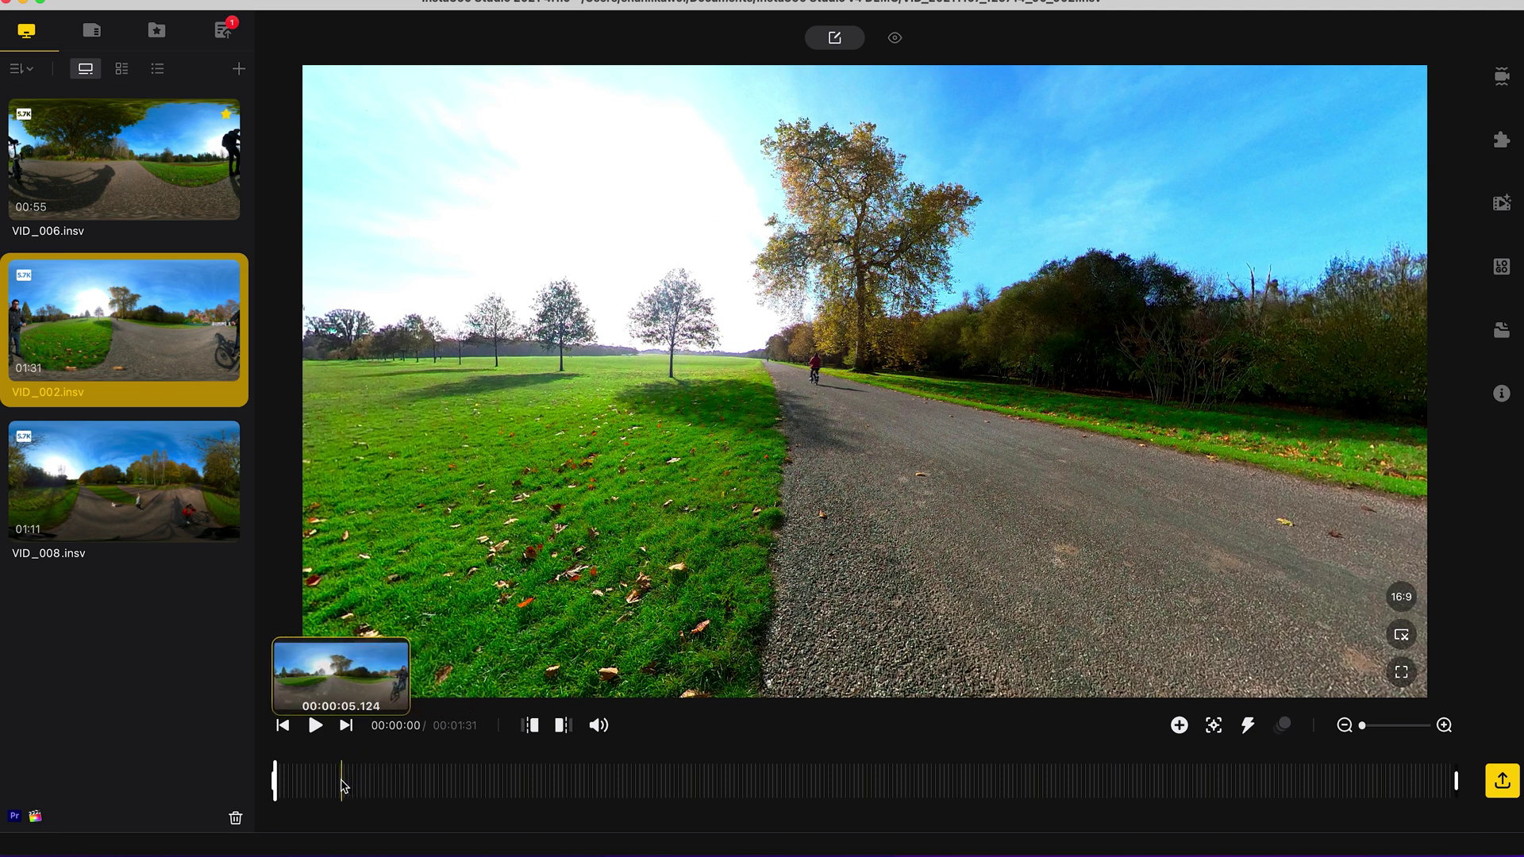
Trim VID_002 to start near 5 s and end at the 50 s mark, then return to its start
{"action": "left_click", "coordinate": [342, 786]}
{"action": "left_click", "coordinate": [530, 727]}
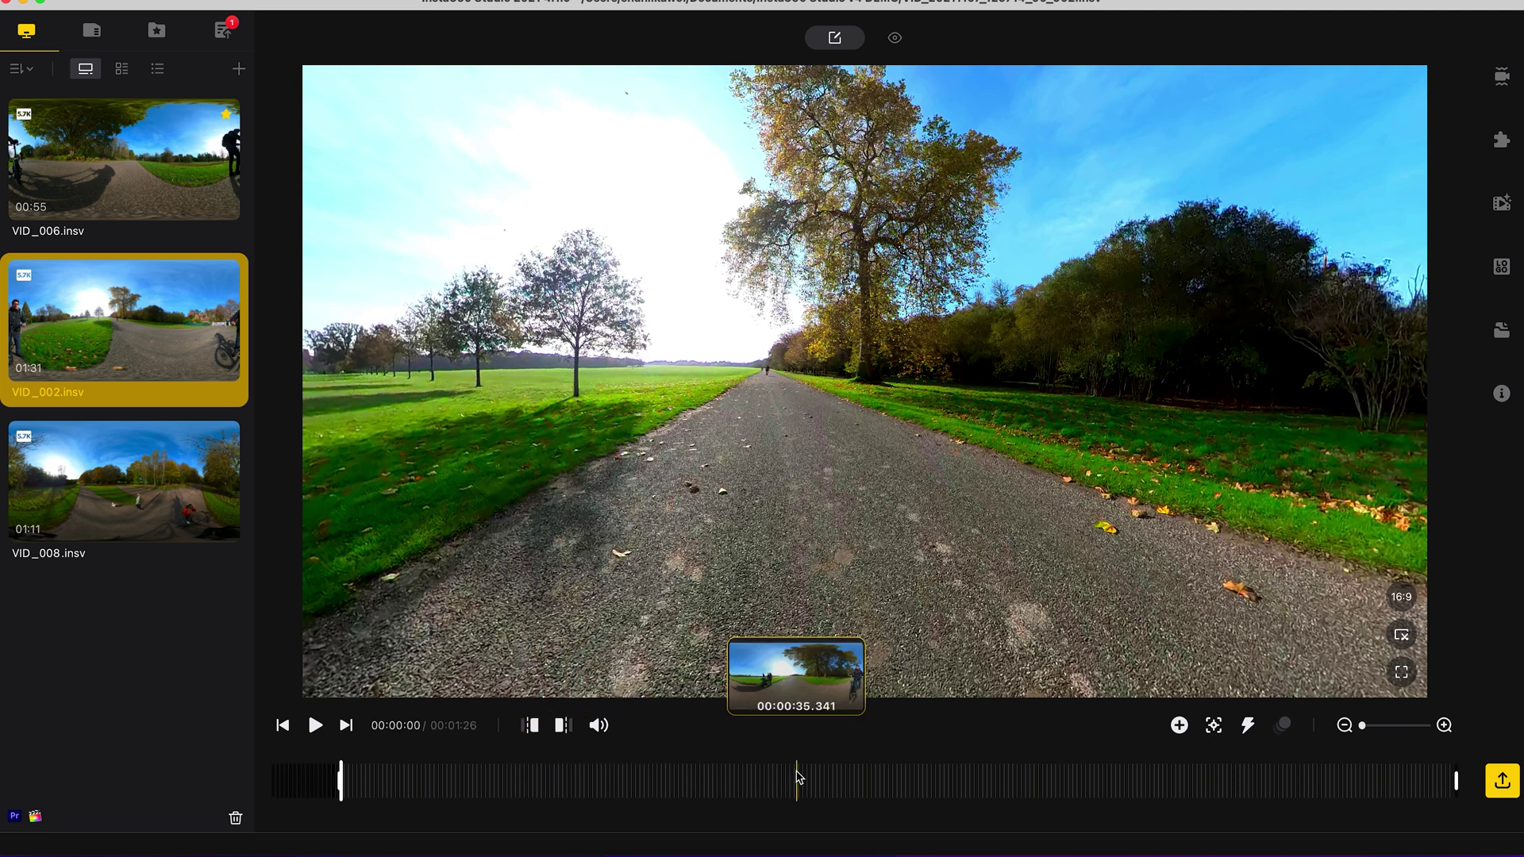
{"action": "left_click", "coordinate": [997, 786]}
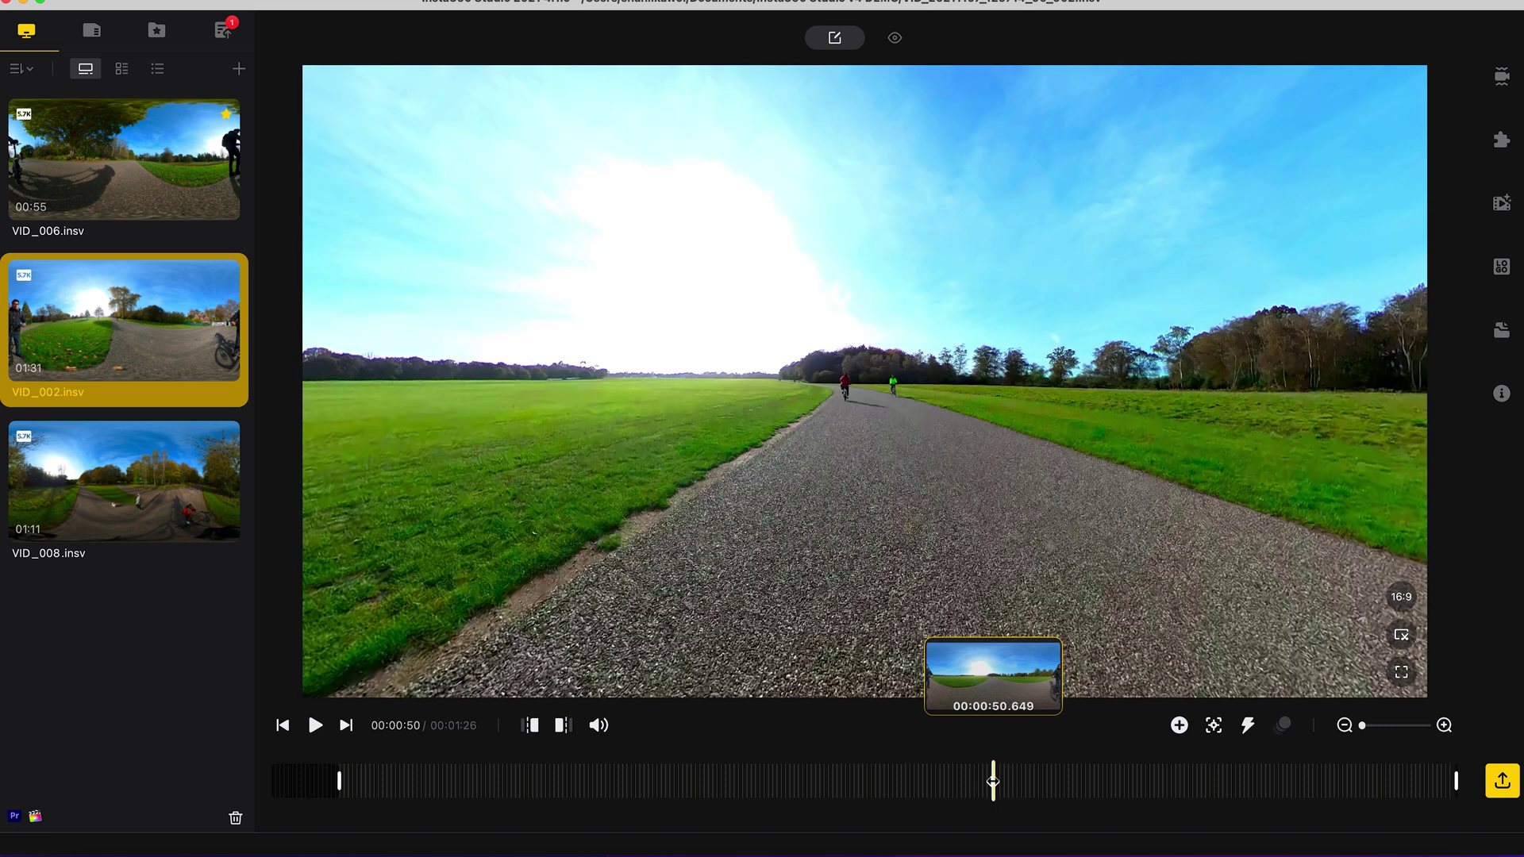
{"action": "left_click", "coordinate": [561, 726]}
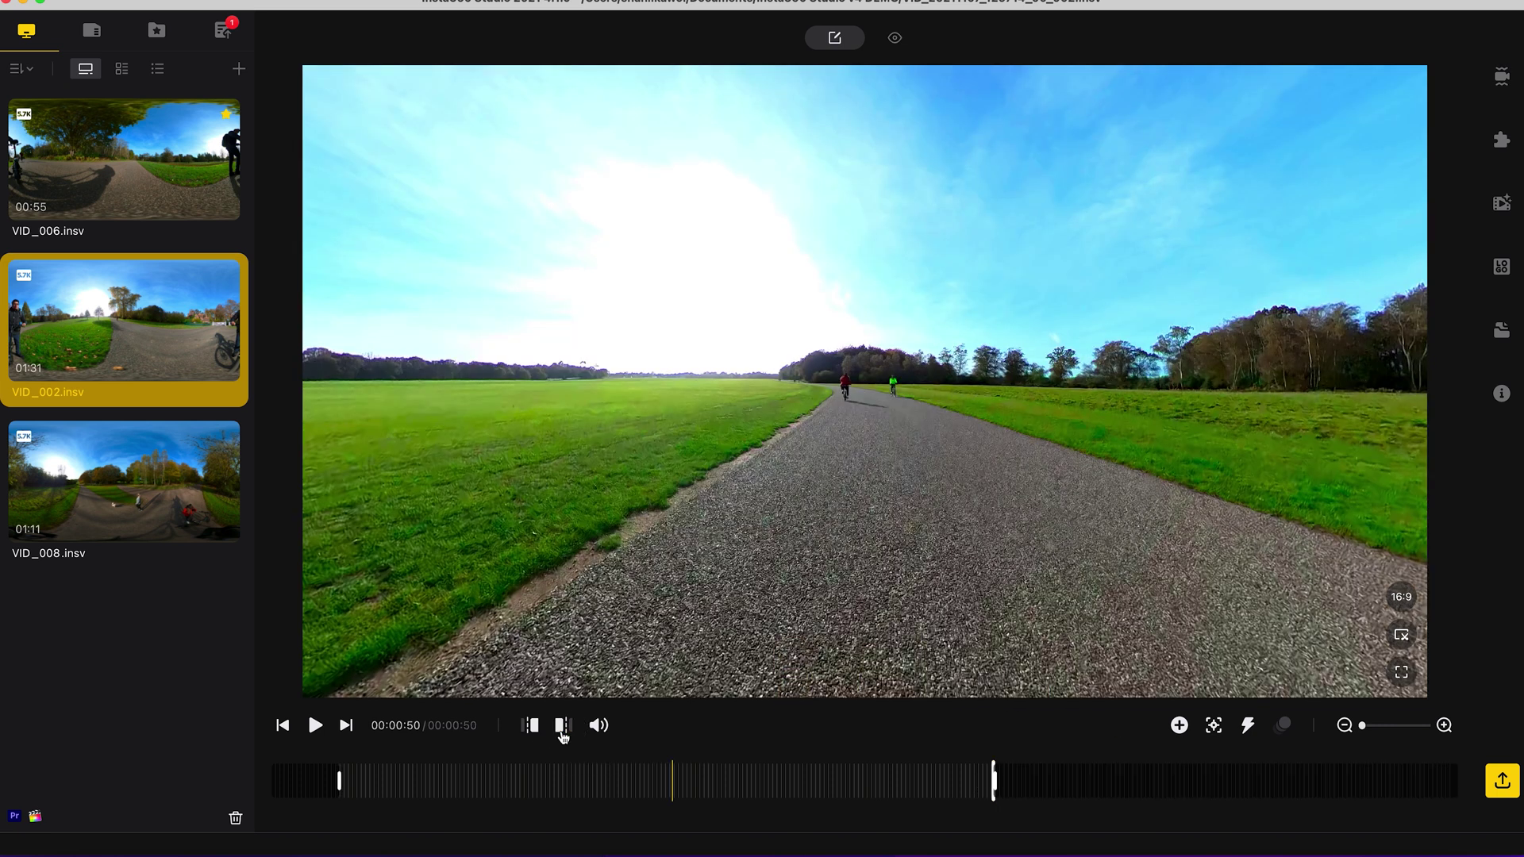
{"action": "left_click", "coordinate": [282, 731]}
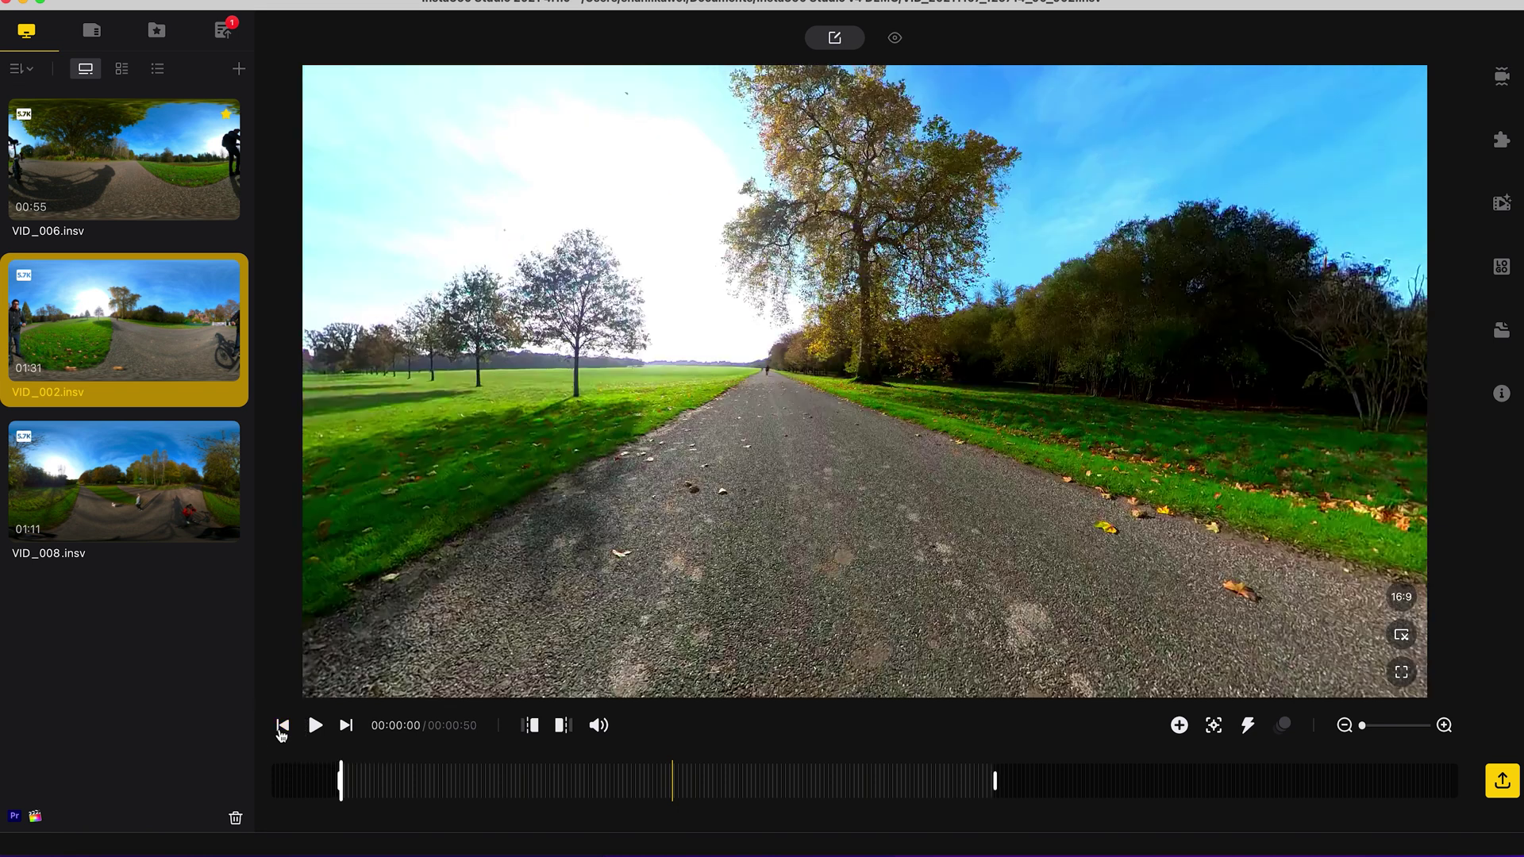
Add a speed section spanning the whole trimmed clip and raise it from 2x to 4x
{"action": "left_click", "coordinate": [1247, 727]}
{"action": "left_click_drag", "start_coordinate": [391, 790], "coordinate": [994, 798]}
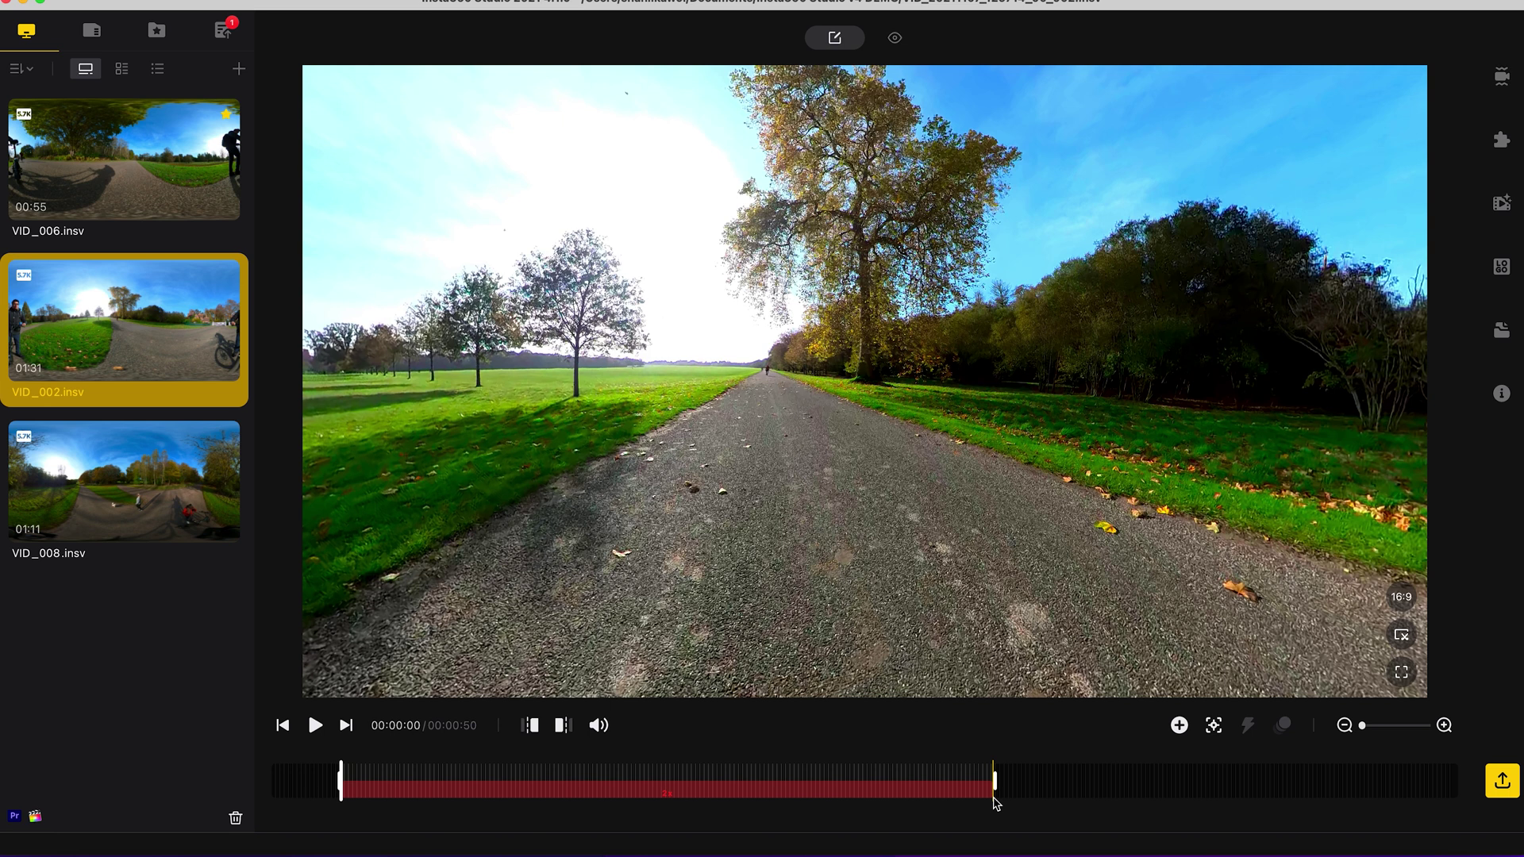
{"action": "left_click", "coordinate": [994, 784]}
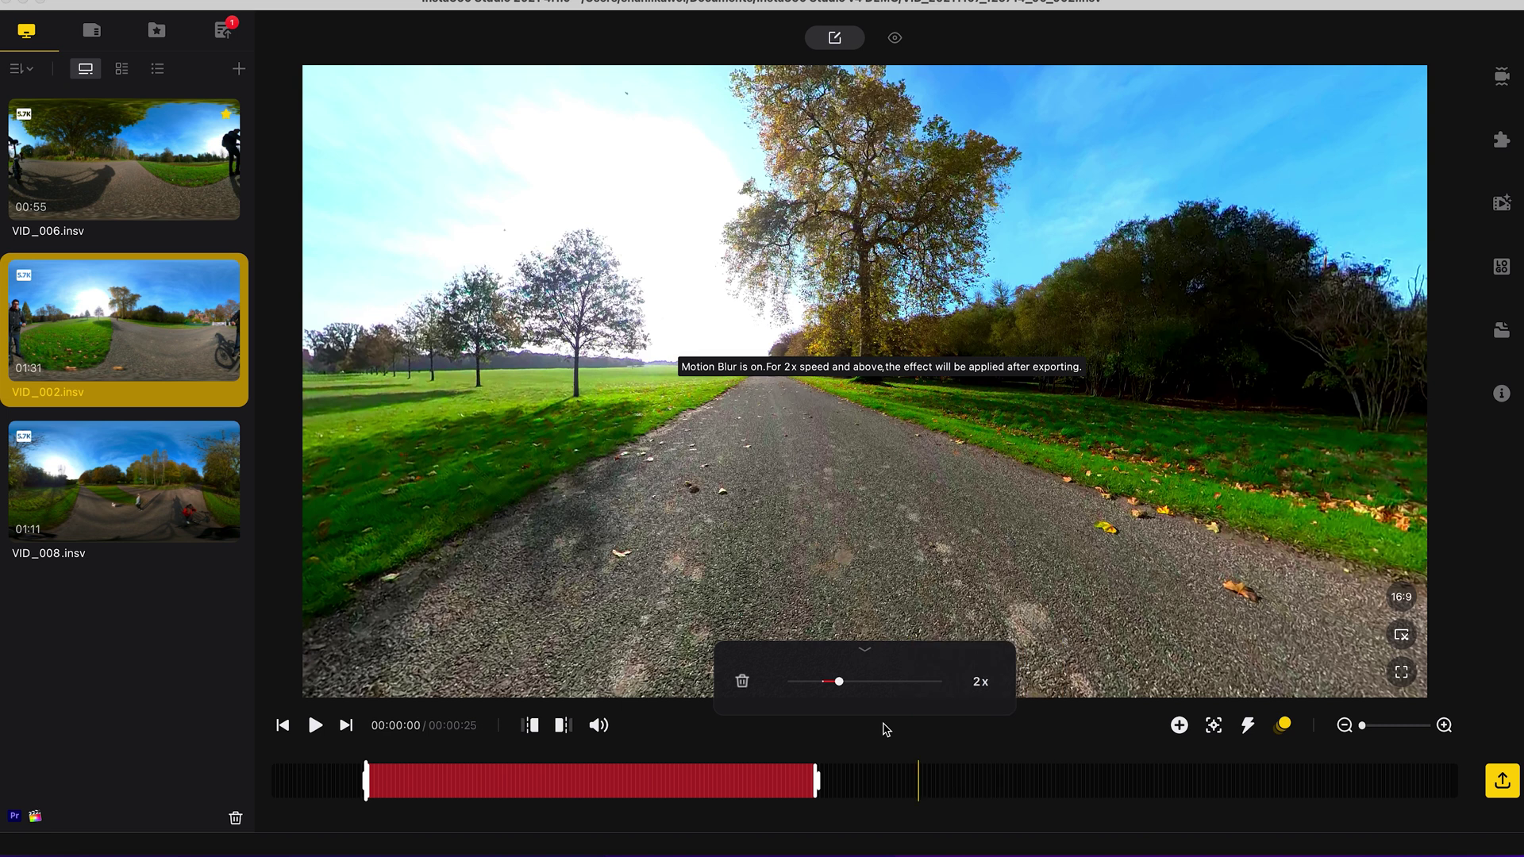
{"action": "left_click_drag", "start_coordinate": [840, 684], "coordinate": [849, 687]}
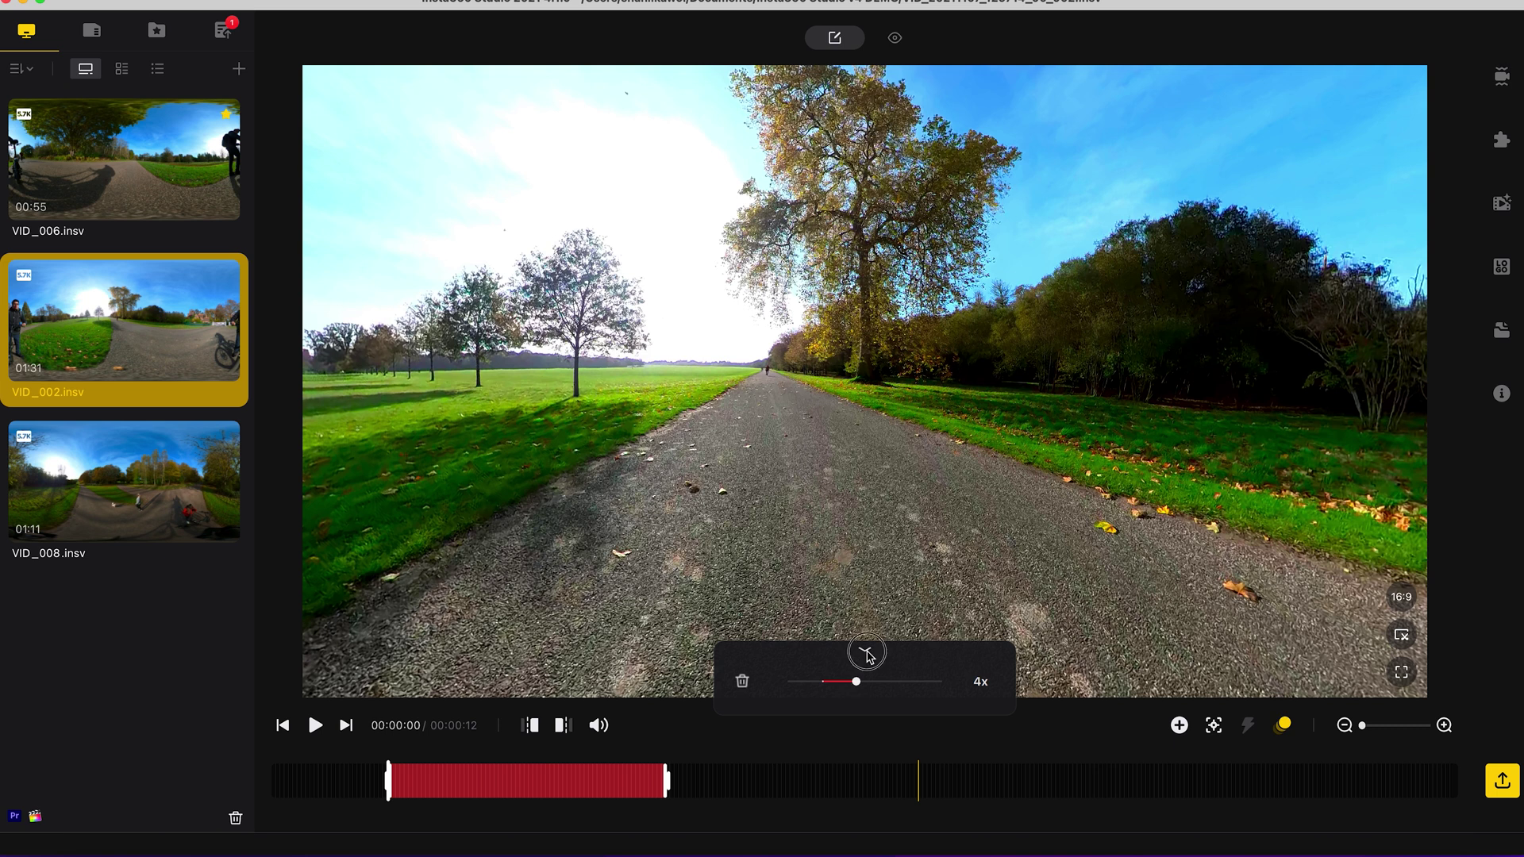
{"action": "left_click", "coordinate": [865, 654]}
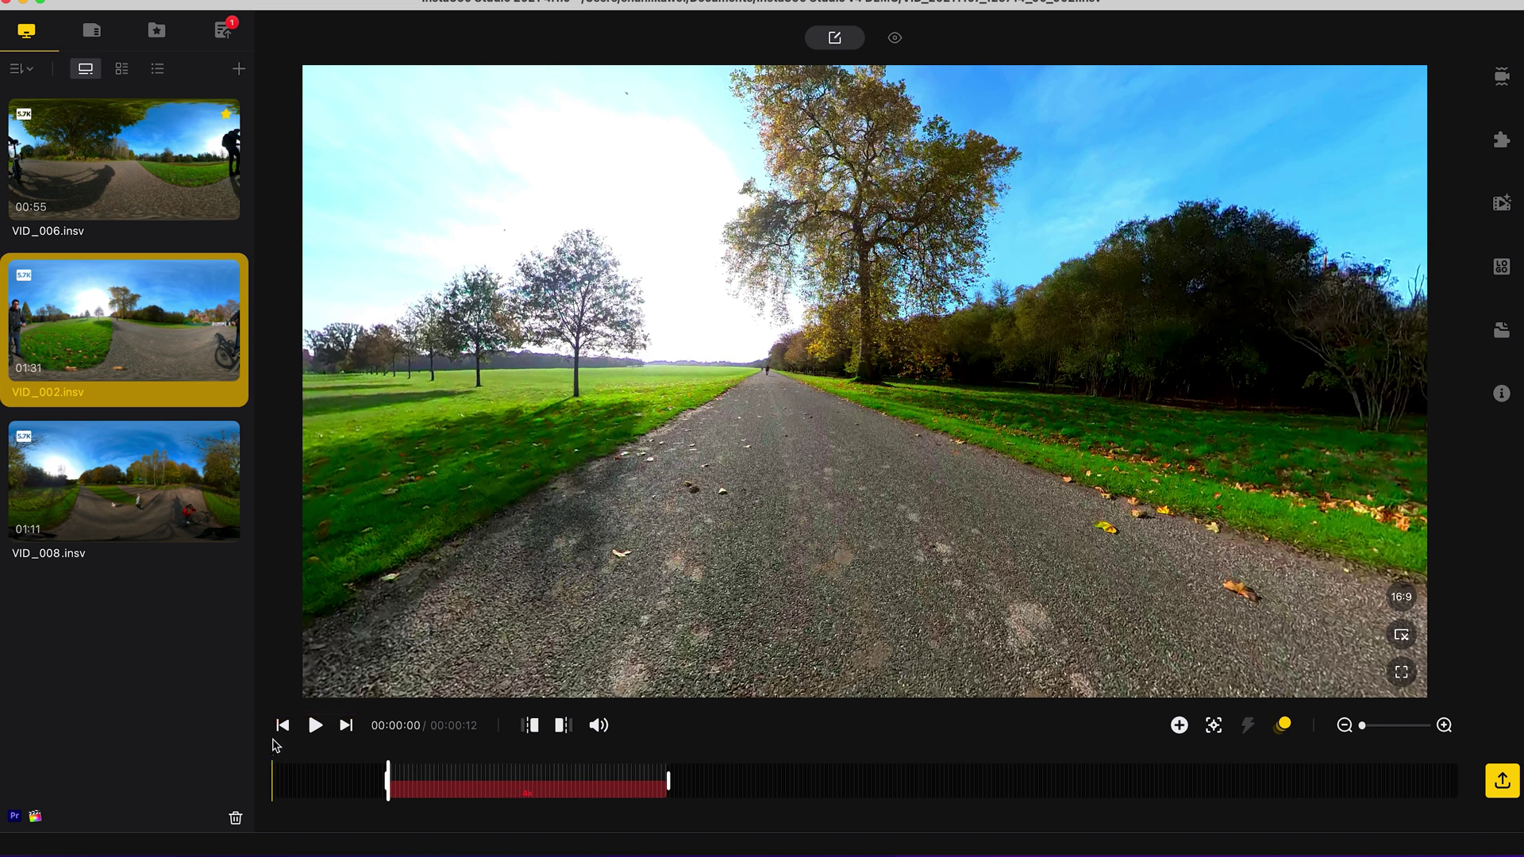
Add a view keyframe at the clip start with the view turned slightly
{"action": "left_click", "coordinate": [283, 726]}
{"action": "left_click", "coordinate": [1180, 726]}
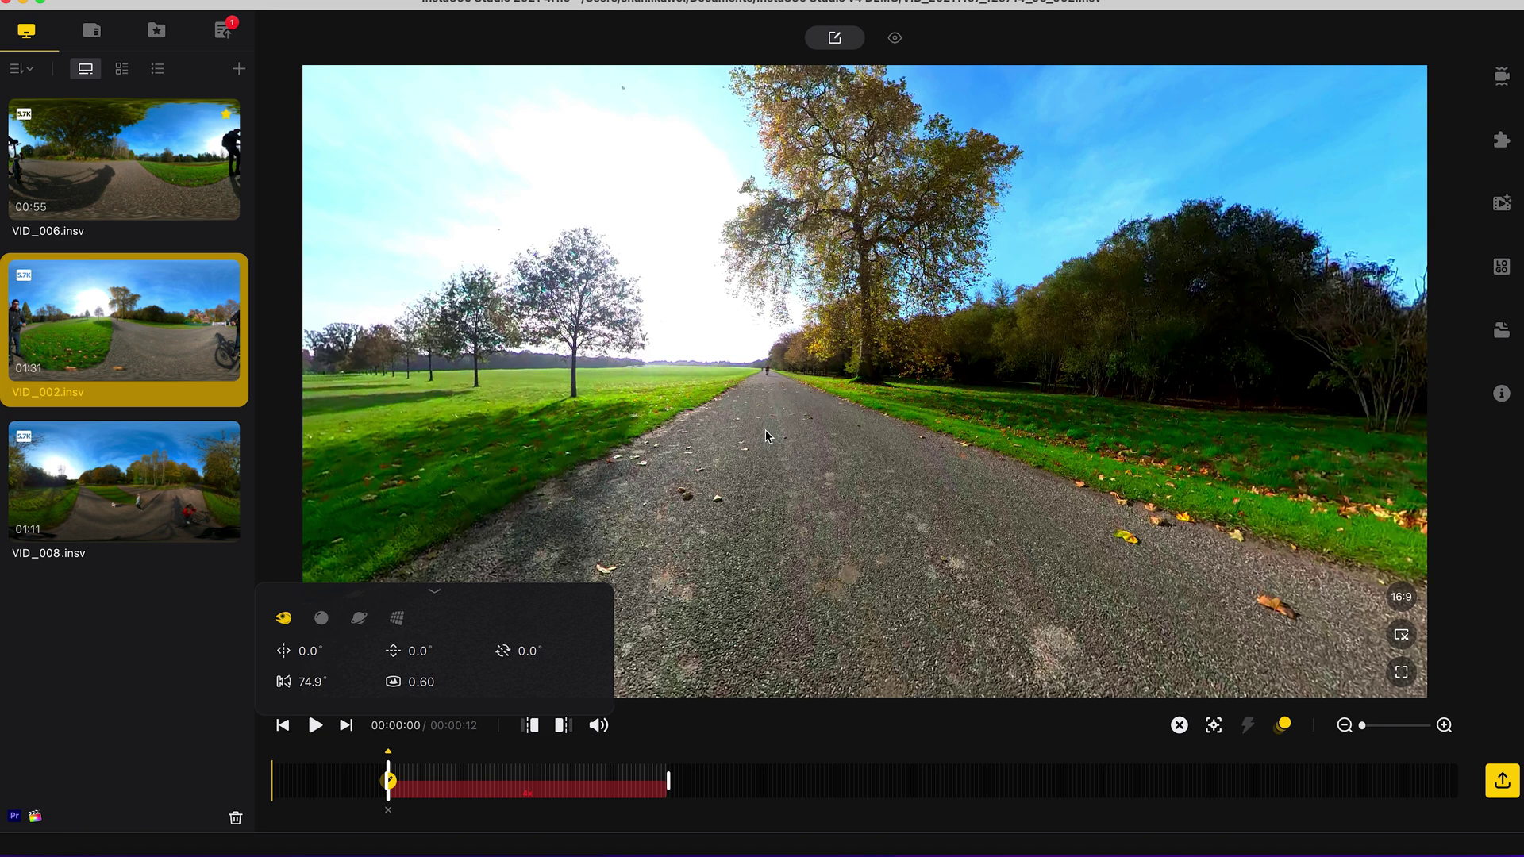
{"action": "left_click_drag", "start_coordinate": [753, 445], "coordinate": [840, 432]}
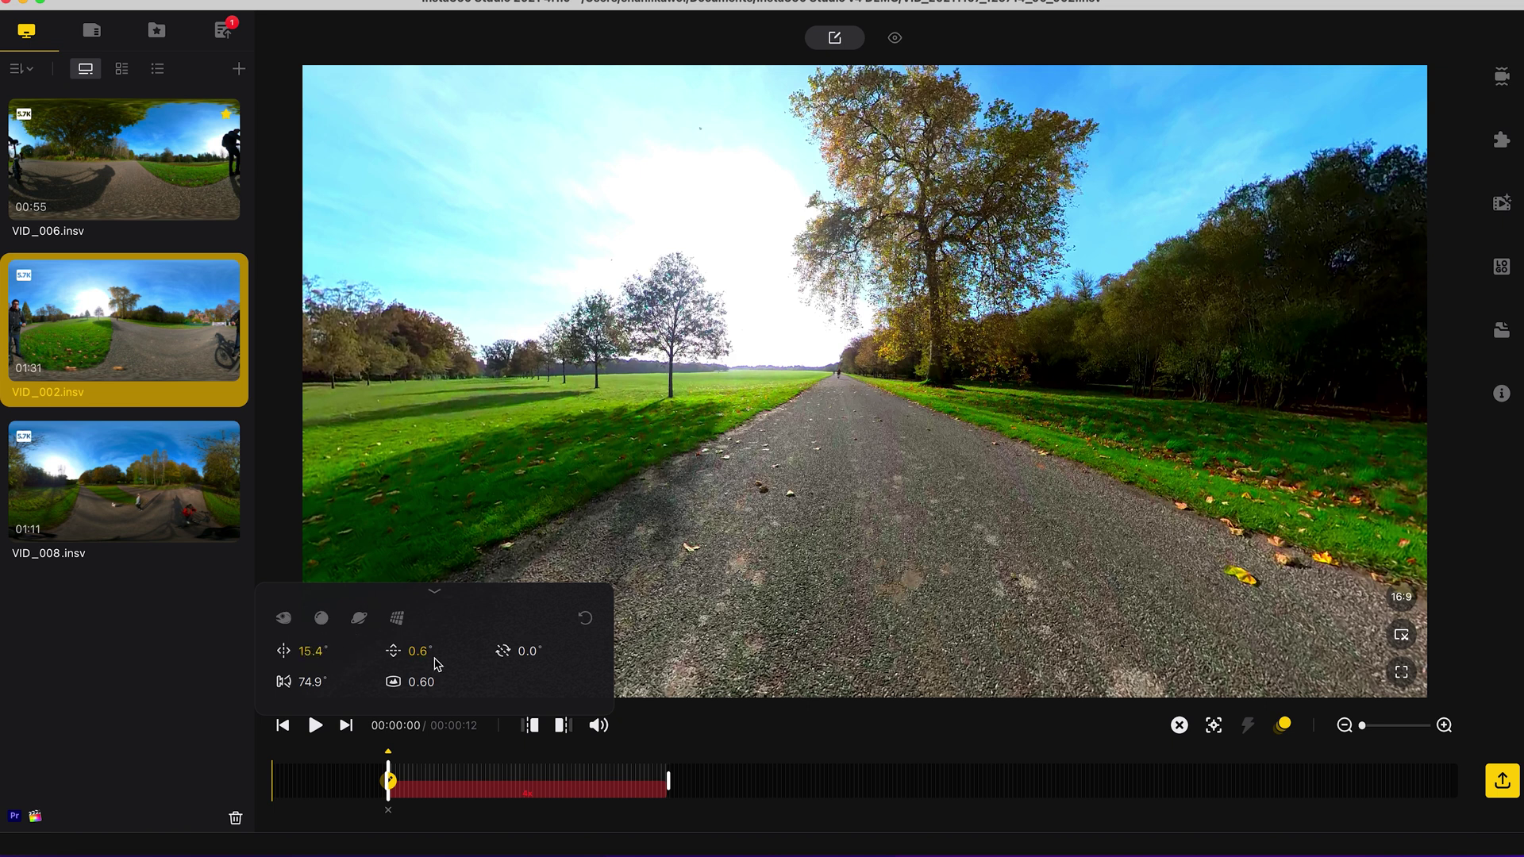
Scrub forward to the cyclist moment near eight seconds, turn the view, and keyframe it
{"action": "left_click", "coordinate": [408, 782]}
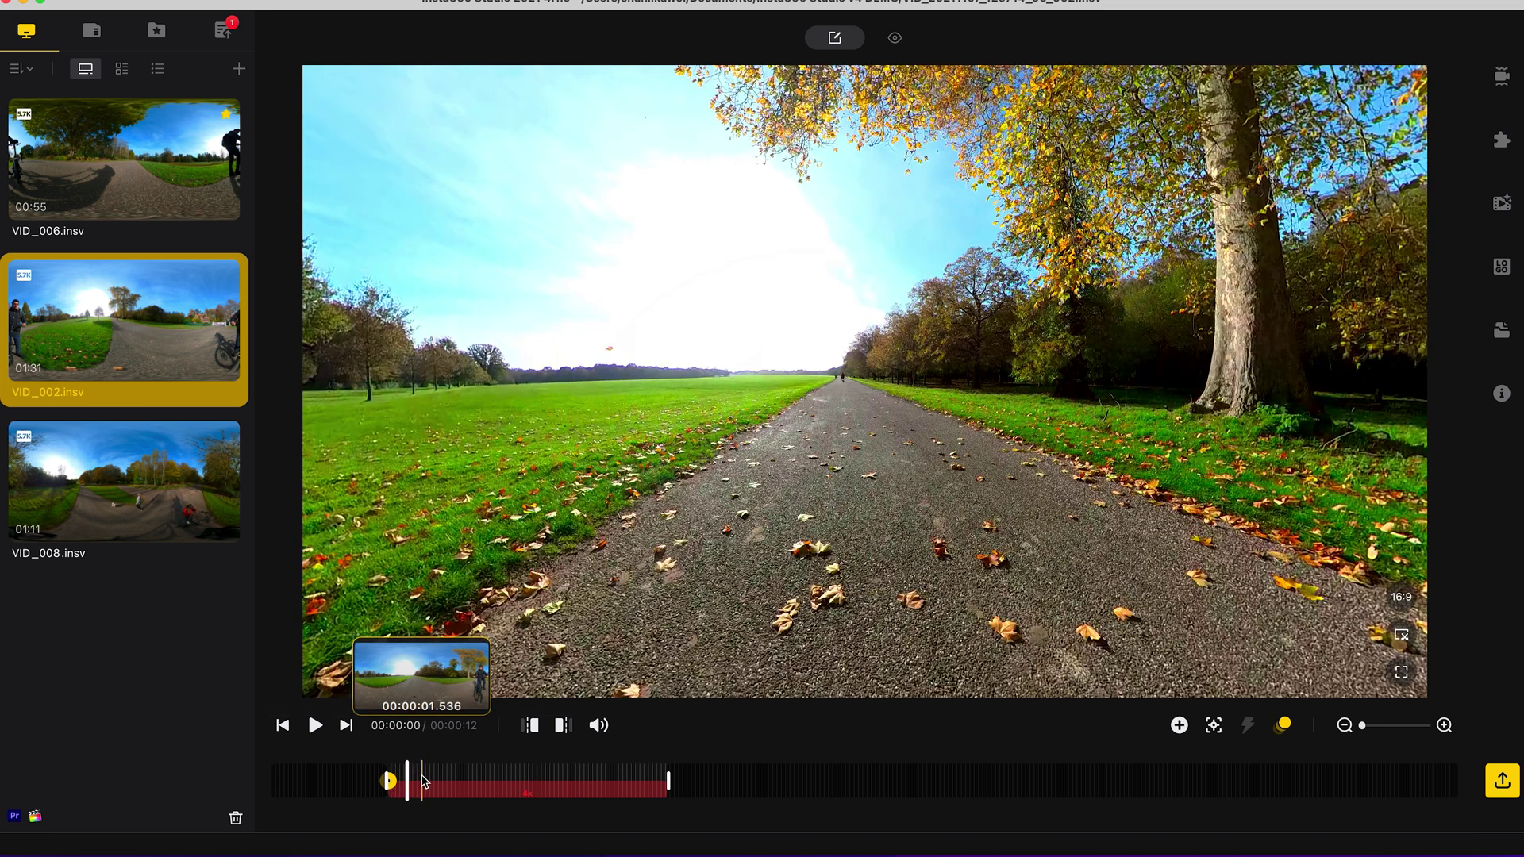
{"action": "left_click", "coordinate": [421, 782]}
{"action": "left_click", "coordinate": [438, 782]}
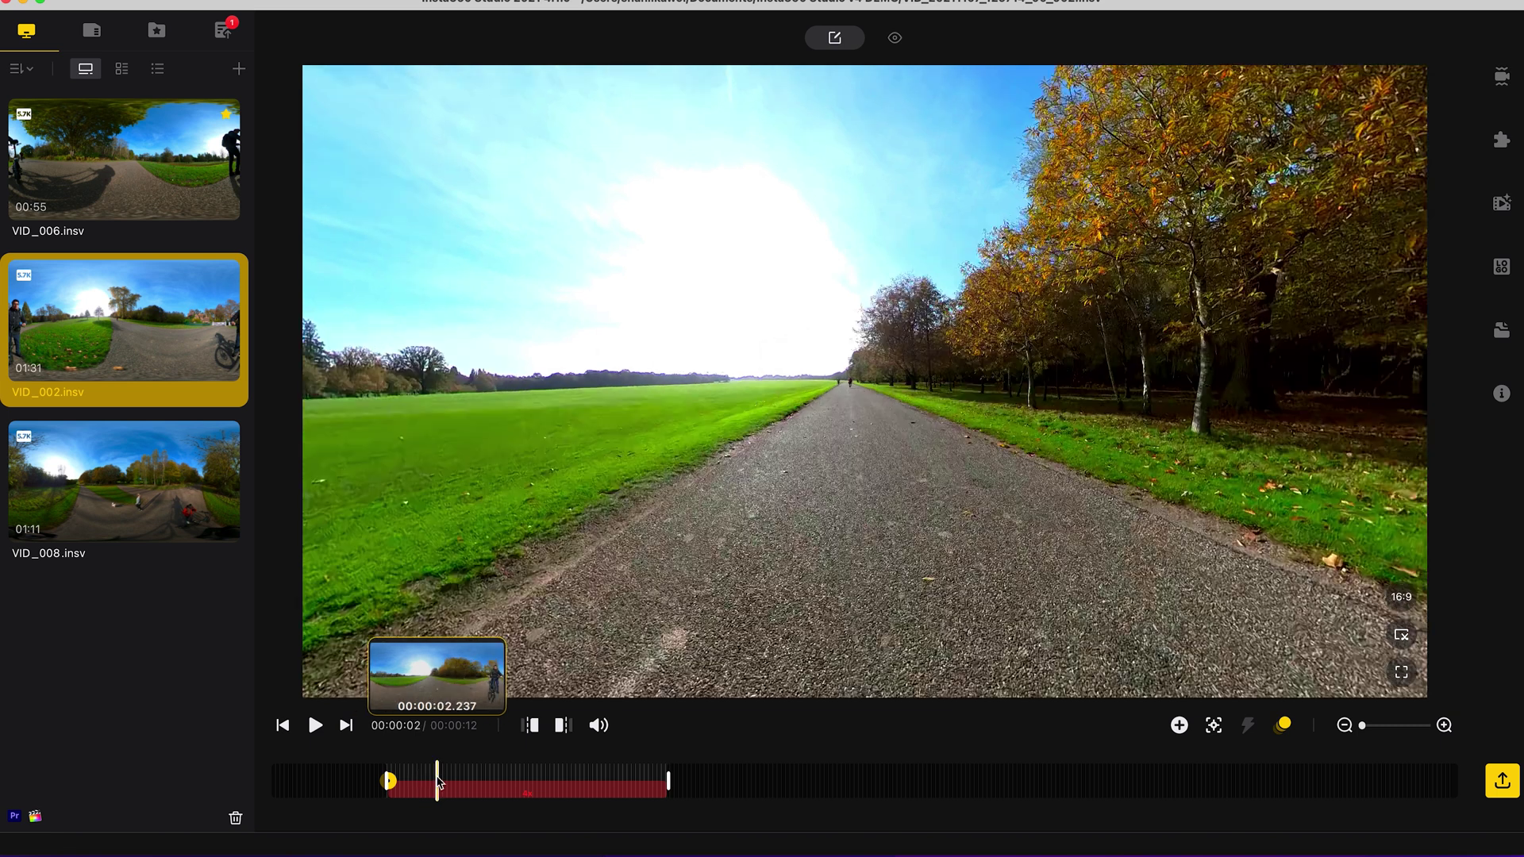
{"action": "left_click", "coordinate": [450, 782]}
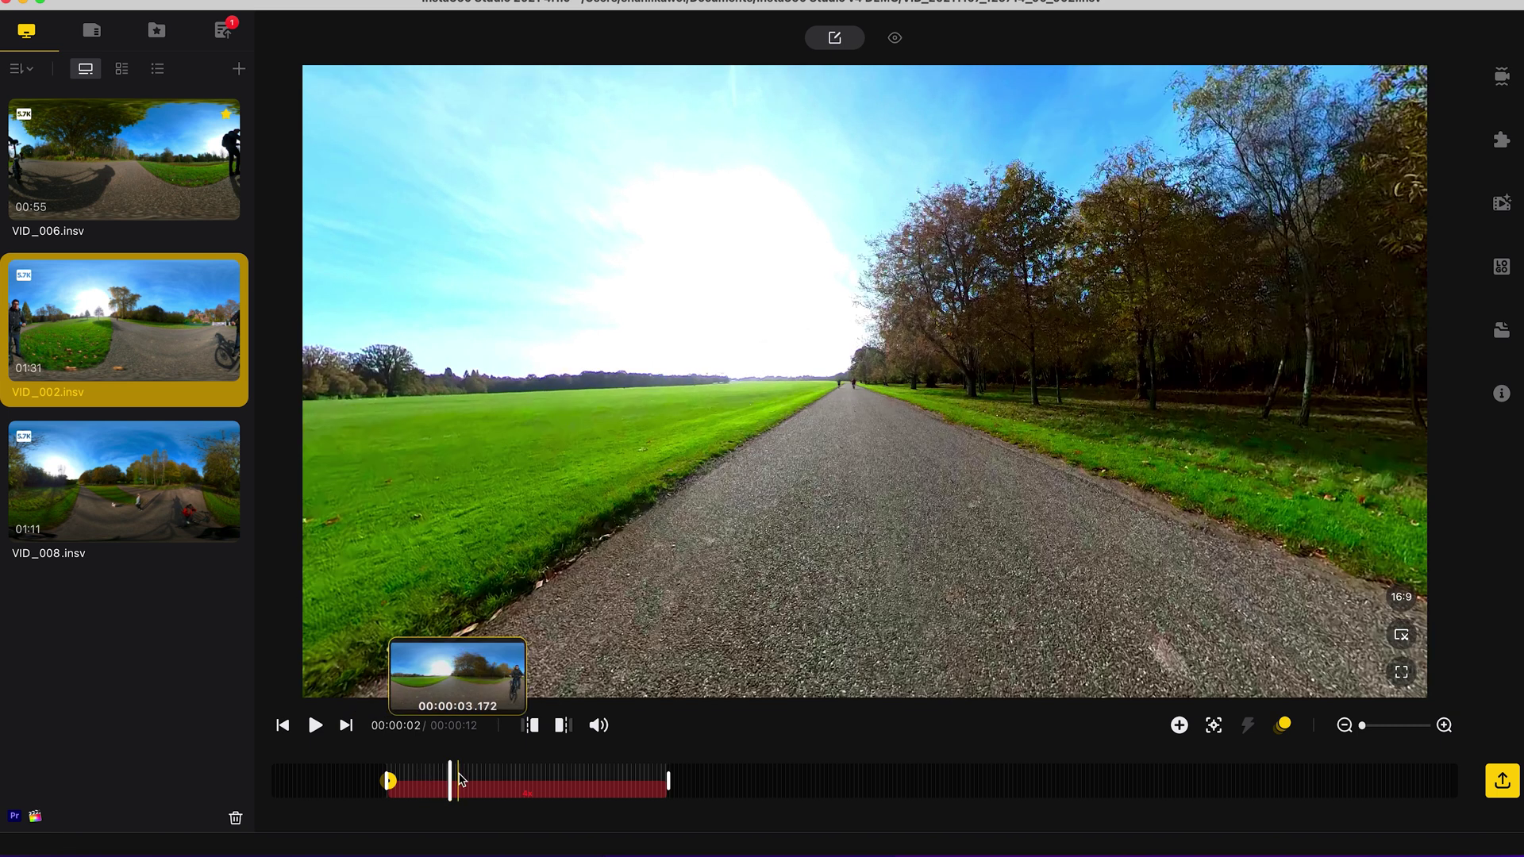
{"action": "left_click", "coordinate": [470, 782]}
{"action": "left_click", "coordinate": [487, 781]}
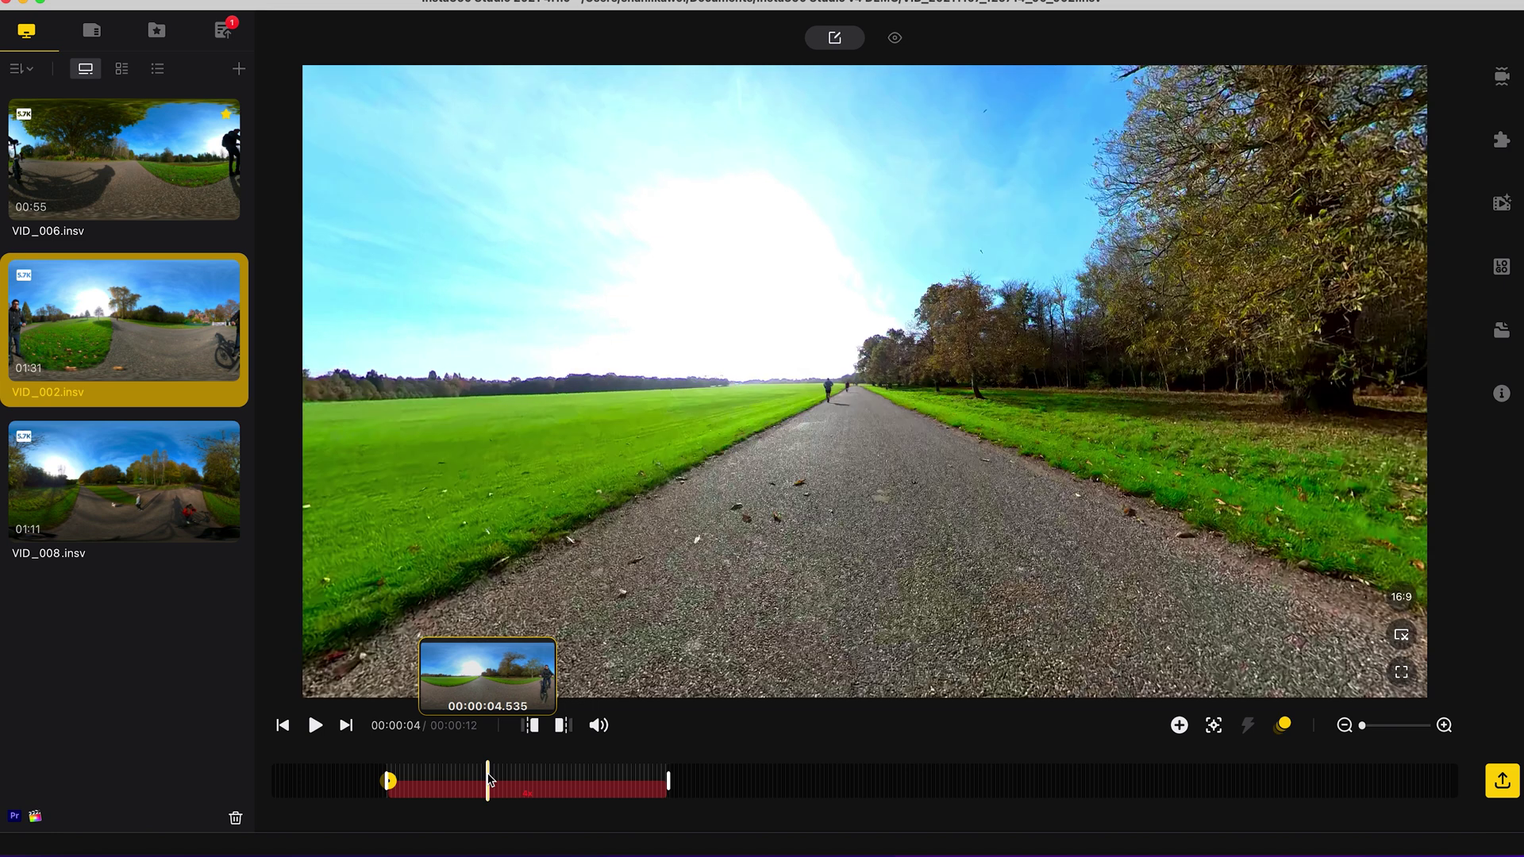
{"action": "left_click", "coordinate": [504, 780]}
{"action": "left_click", "coordinate": [522, 782]}
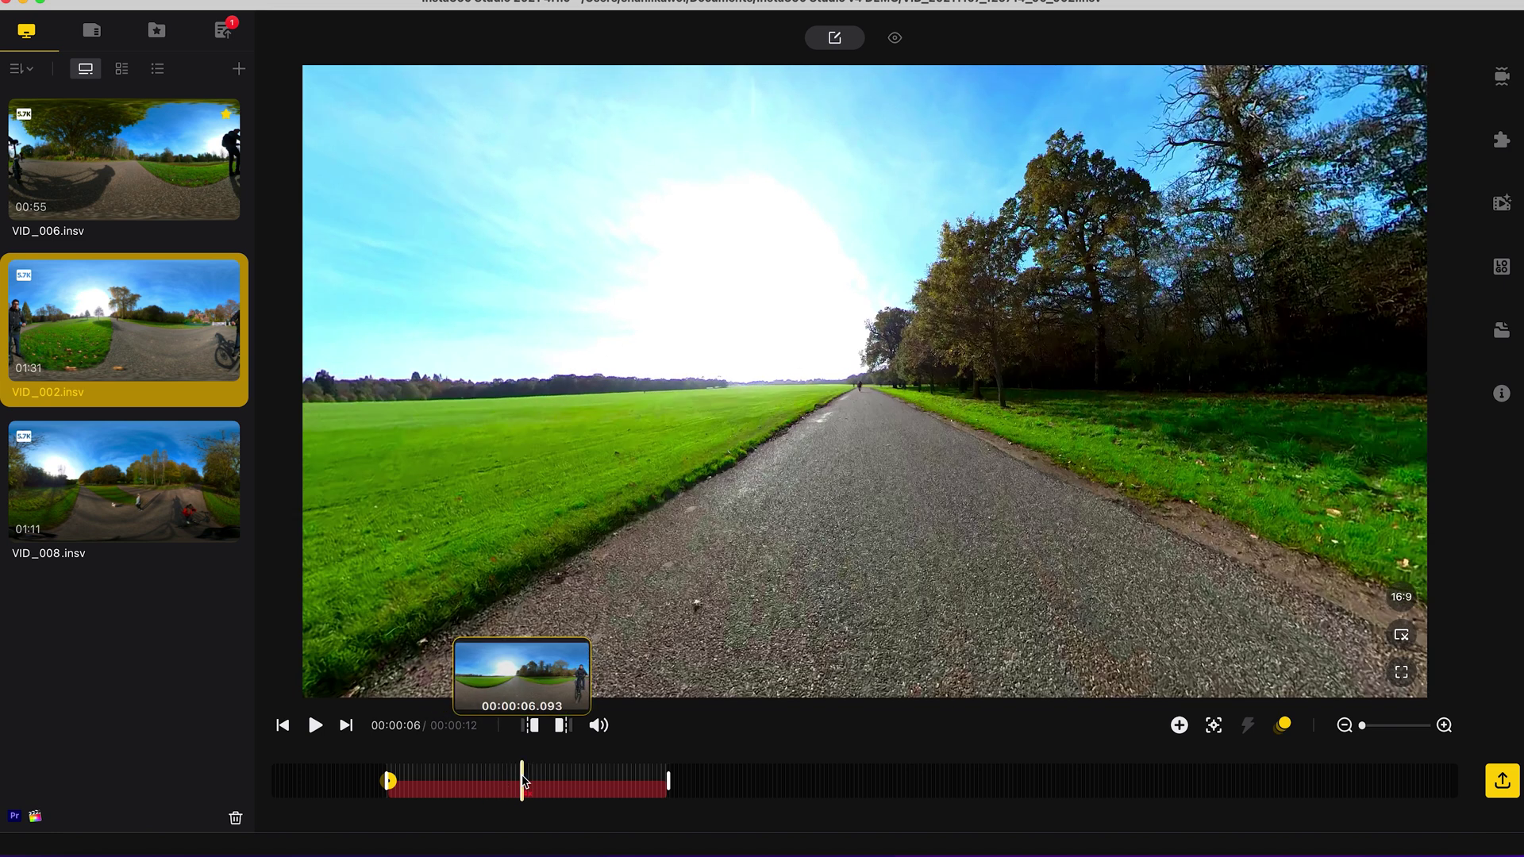
{"action": "left_click", "coordinate": [534, 782]}
{"action": "left_click", "coordinate": [555, 782]}
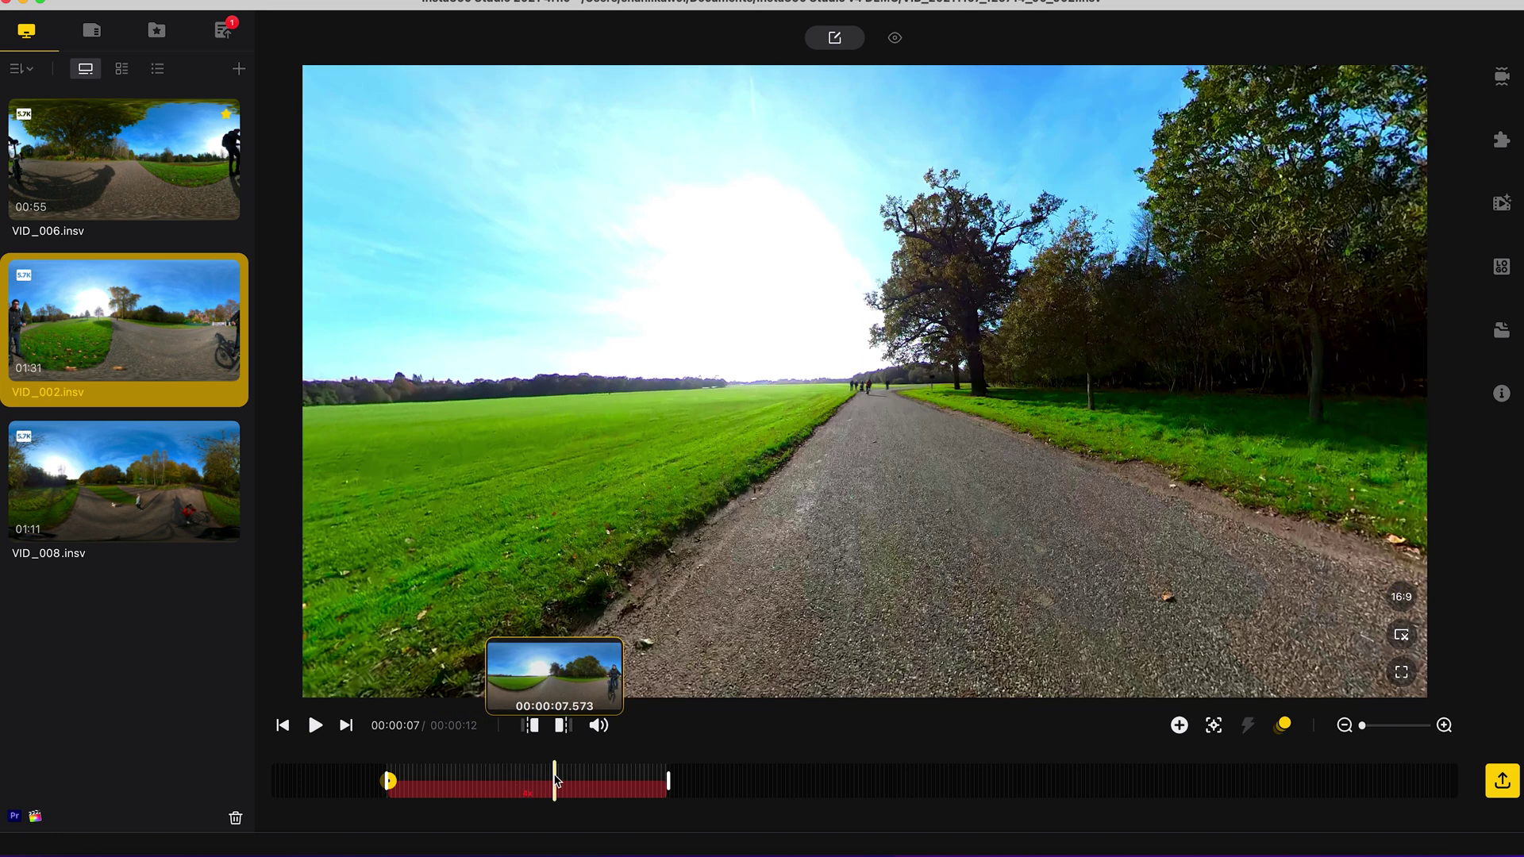
{"action": "left_click", "coordinate": [568, 774]}
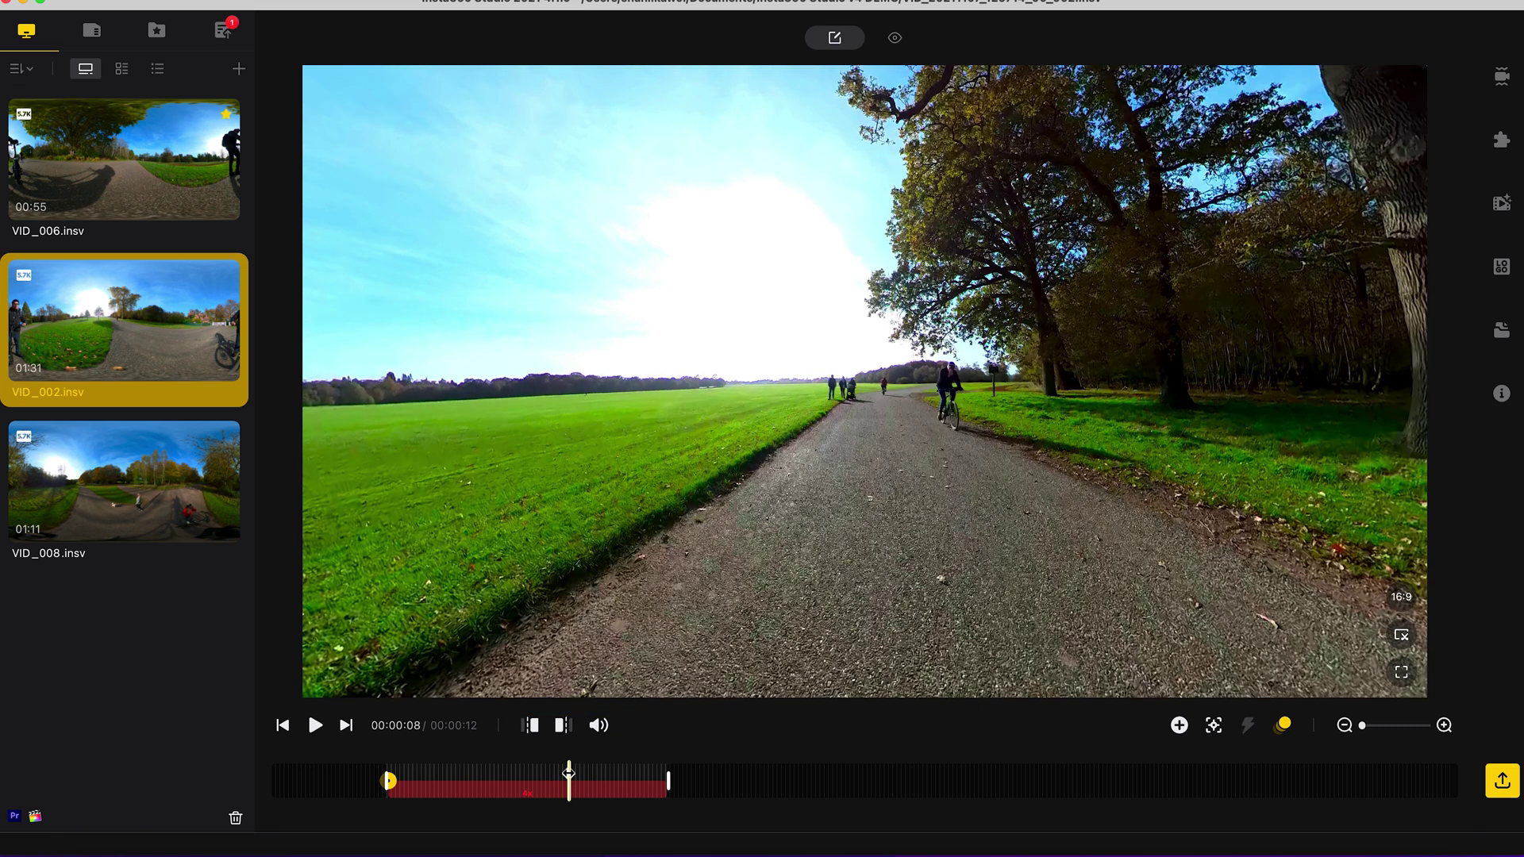
{"action": "left_click", "coordinate": [580, 782]}
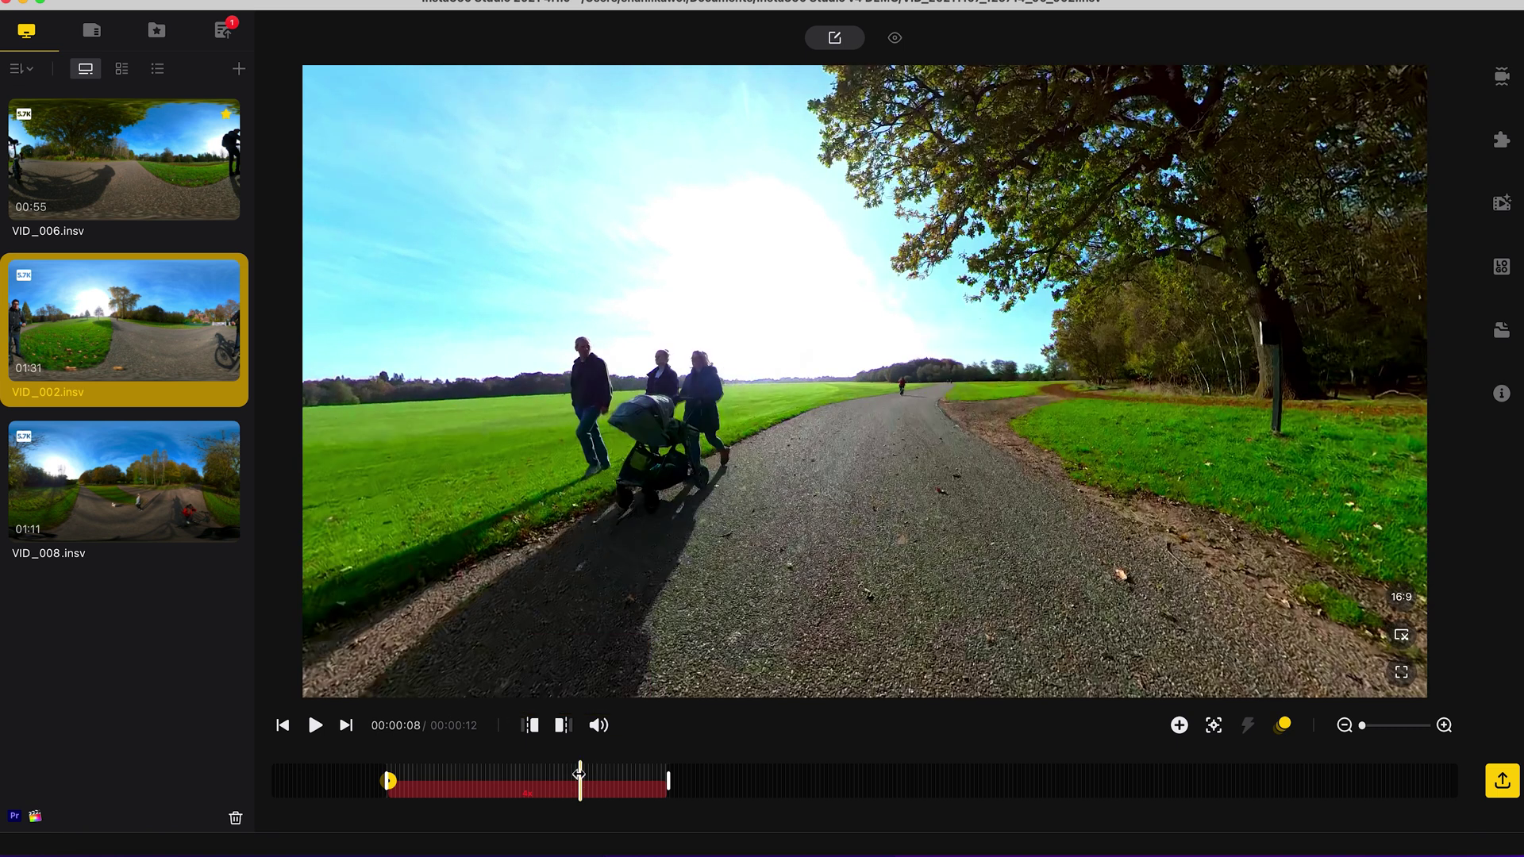
{"action": "left_click", "coordinate": [569, 781]}
{"action": "left_click_drag", "start_coordinate": [861, 572], "coordinate": [778, 571]}
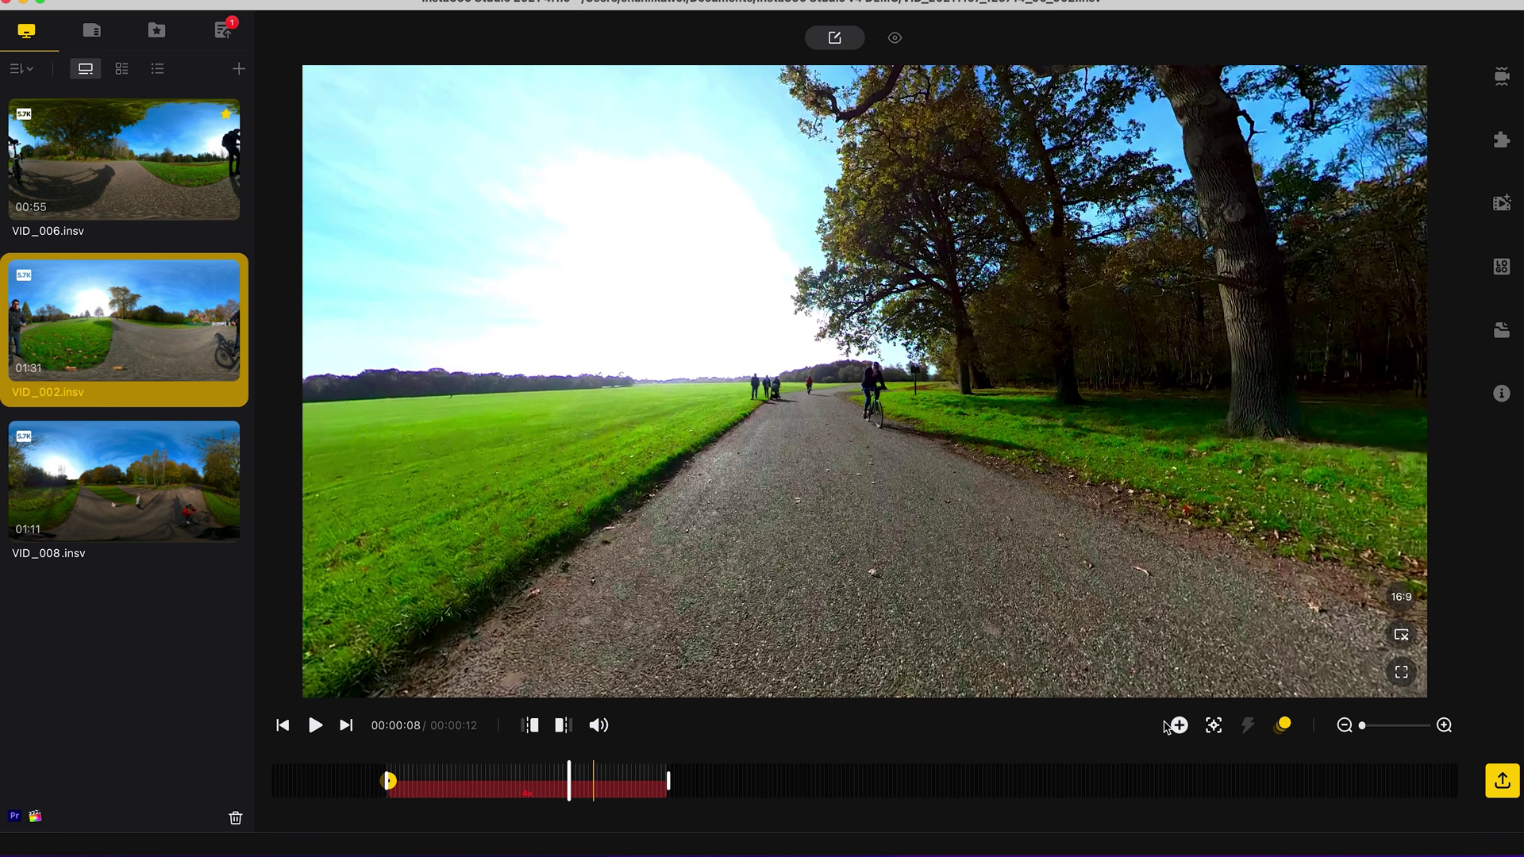
{"action": "left_click", "coordinate": [1180, 726]}
Add a keyframe at about nine seconds with the view turned so the road shifts left
{"action": "left_click", "coordinate": [590, 768]}
{"action": "left_click_drag", "start_coordinate": [898, 517], "coordinate": [850, 524]}
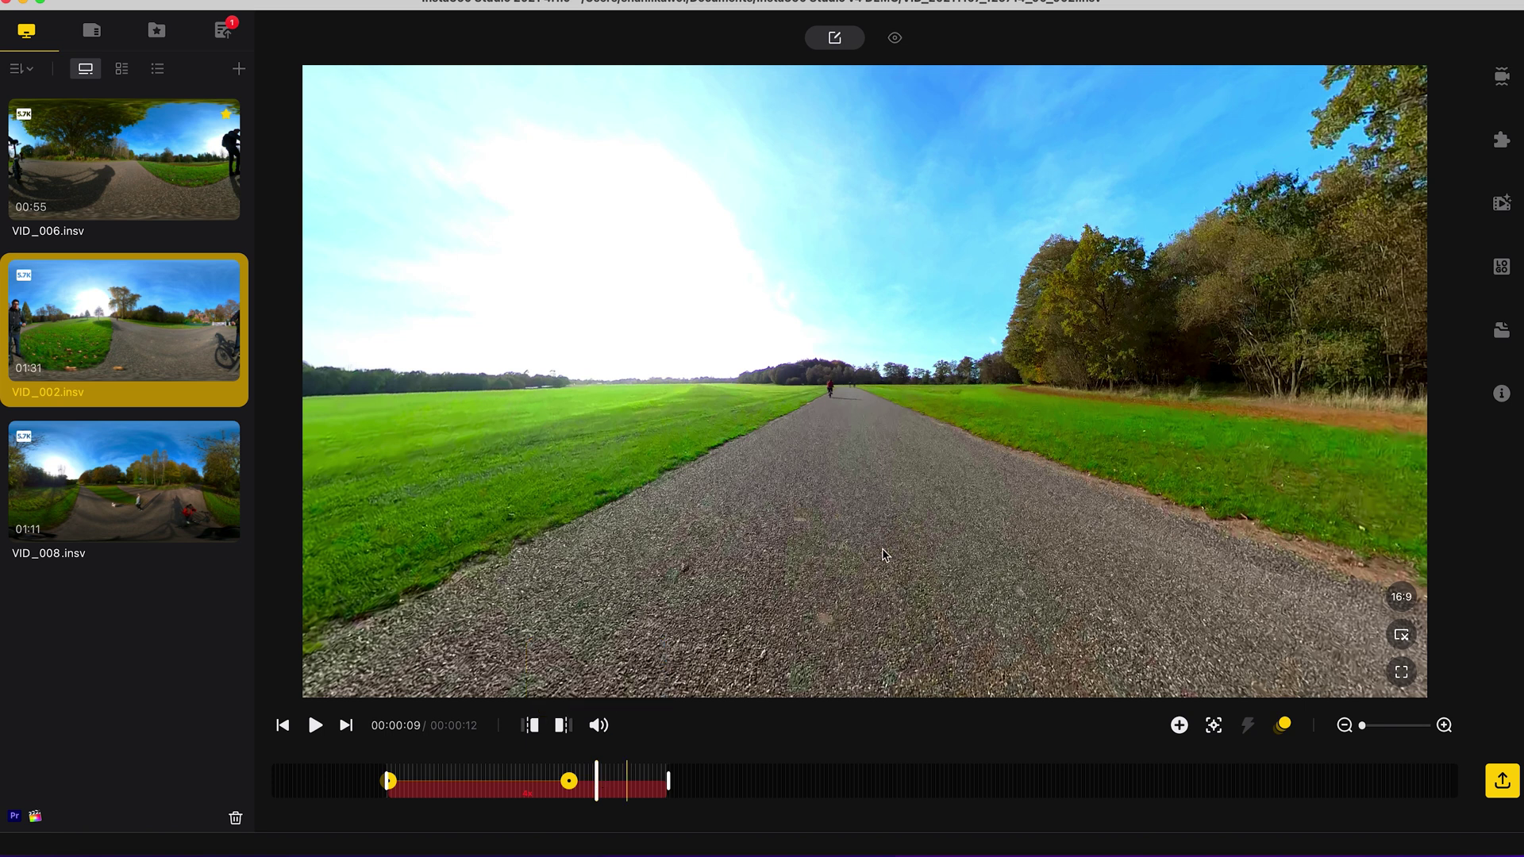
{"action": "left_click_drag", "start_coordinate": [873, 548], "coordinate": [818, 546]}
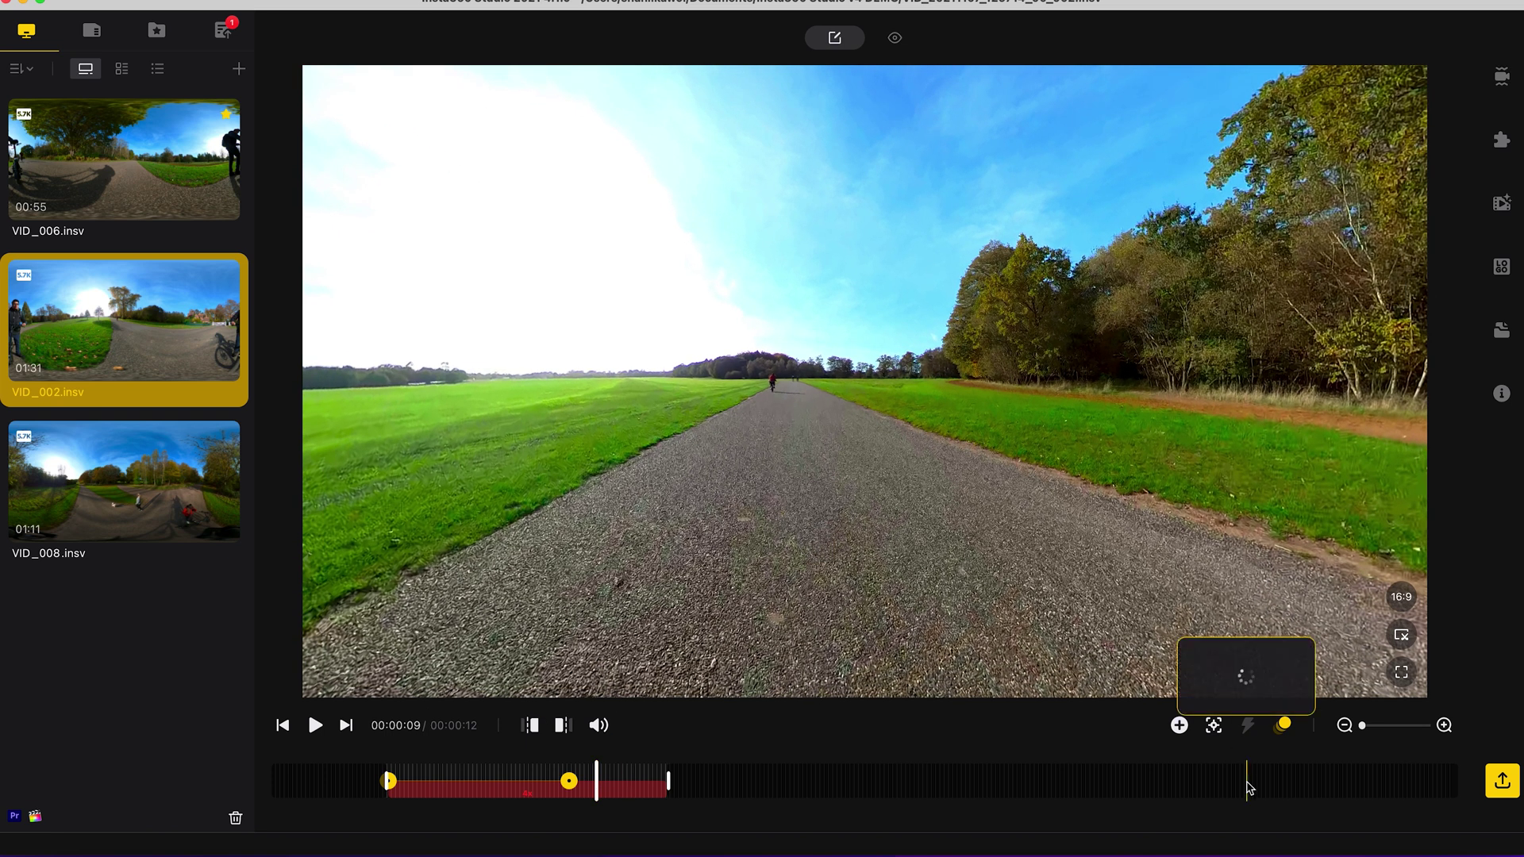
{"action": "left_click", "coordinate": [1179, 725]}
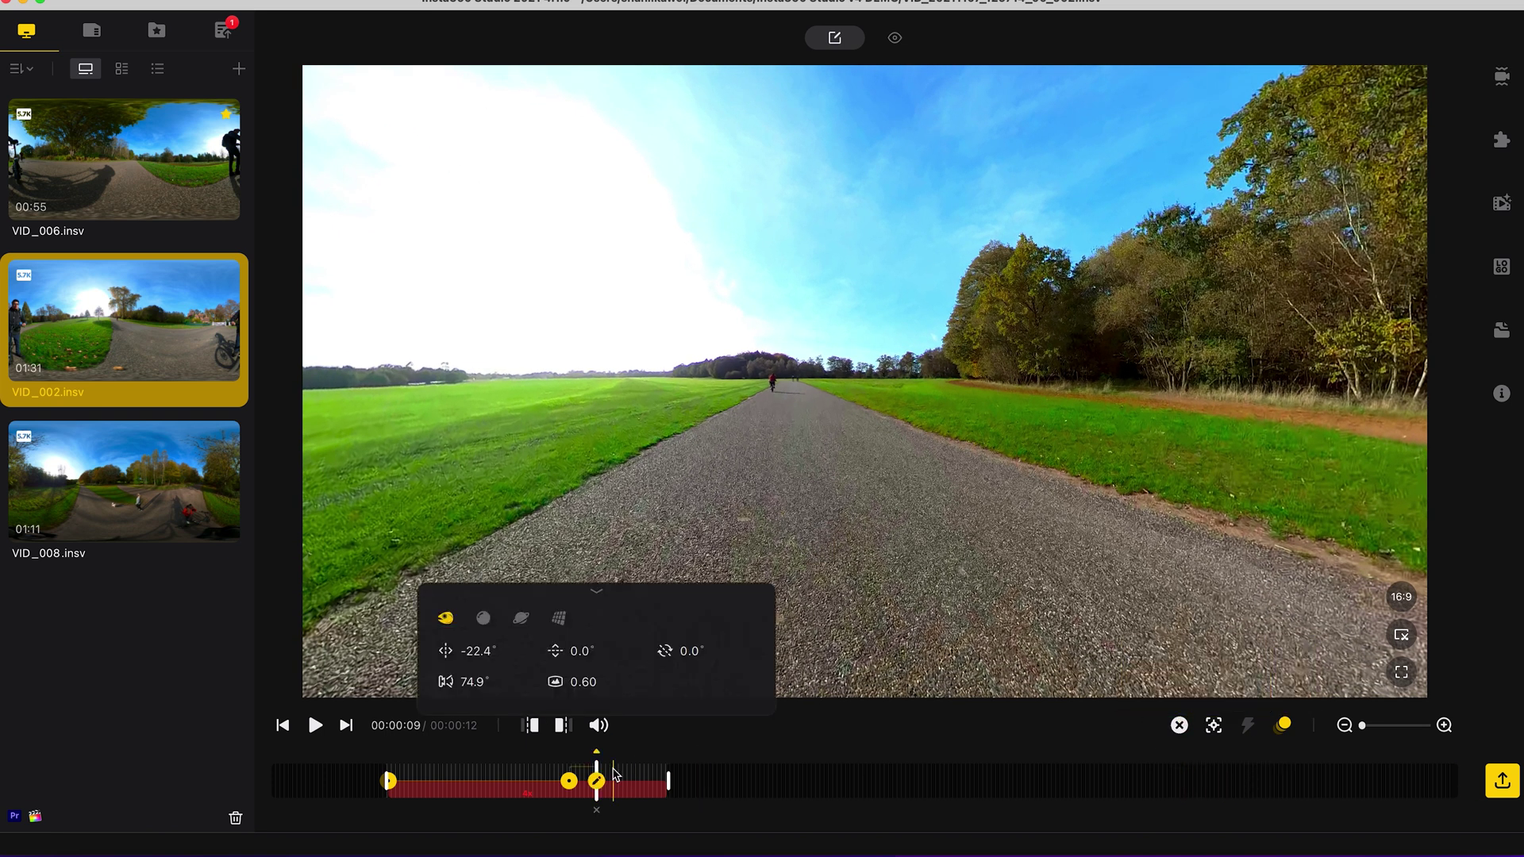
Add keyframes at about eleven seconds with a slight side turn and at the clip end
{"action": "left_click", "coordinate": [618, 777]}
{"action": "left_click", "coordinate": [638, 775]}
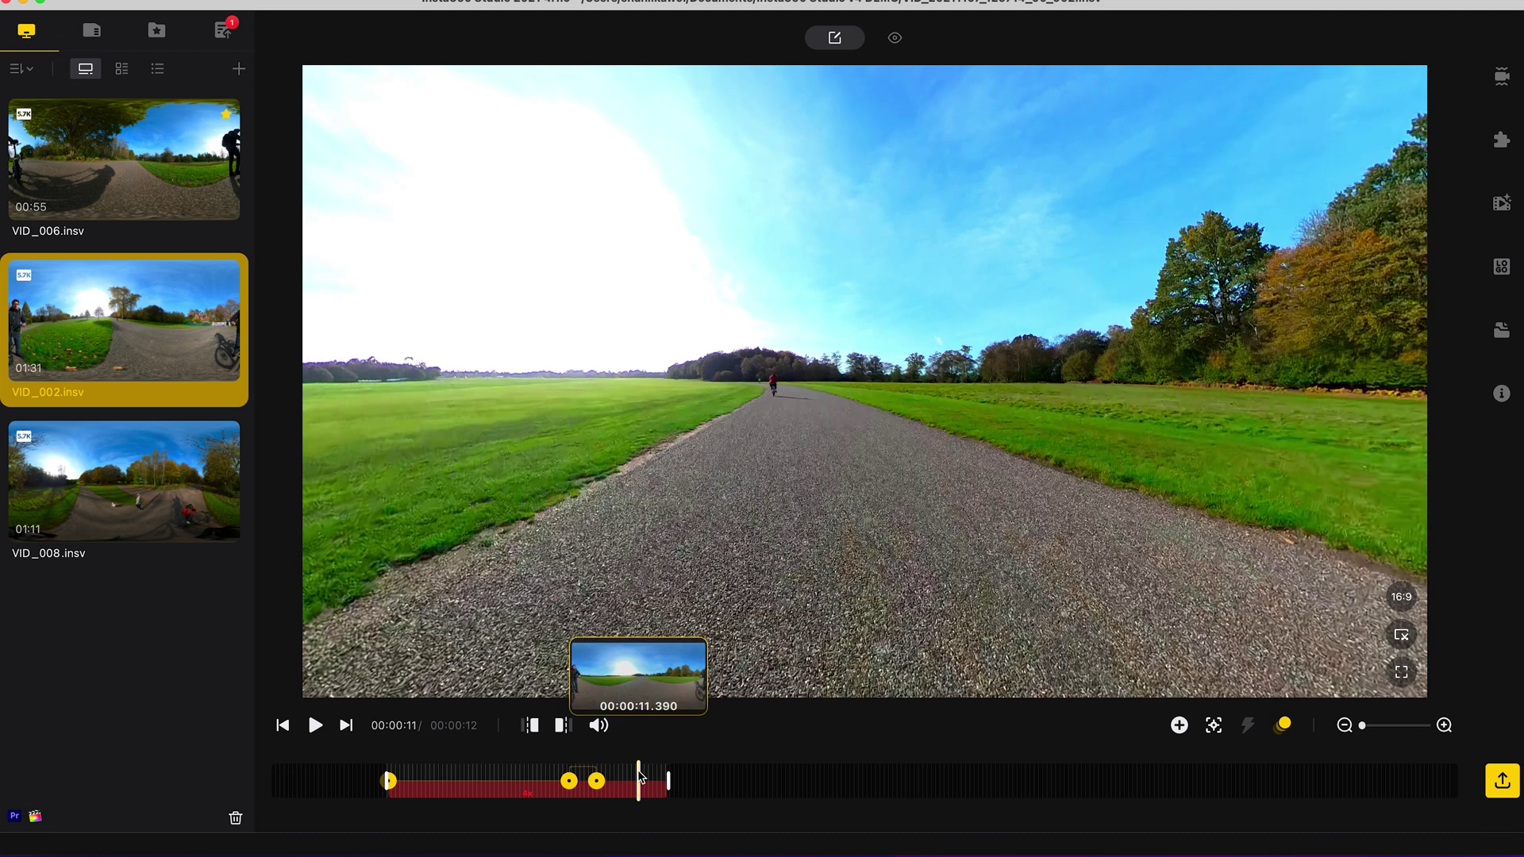
{"action": "left_click", "coordinate": [644, 778]}
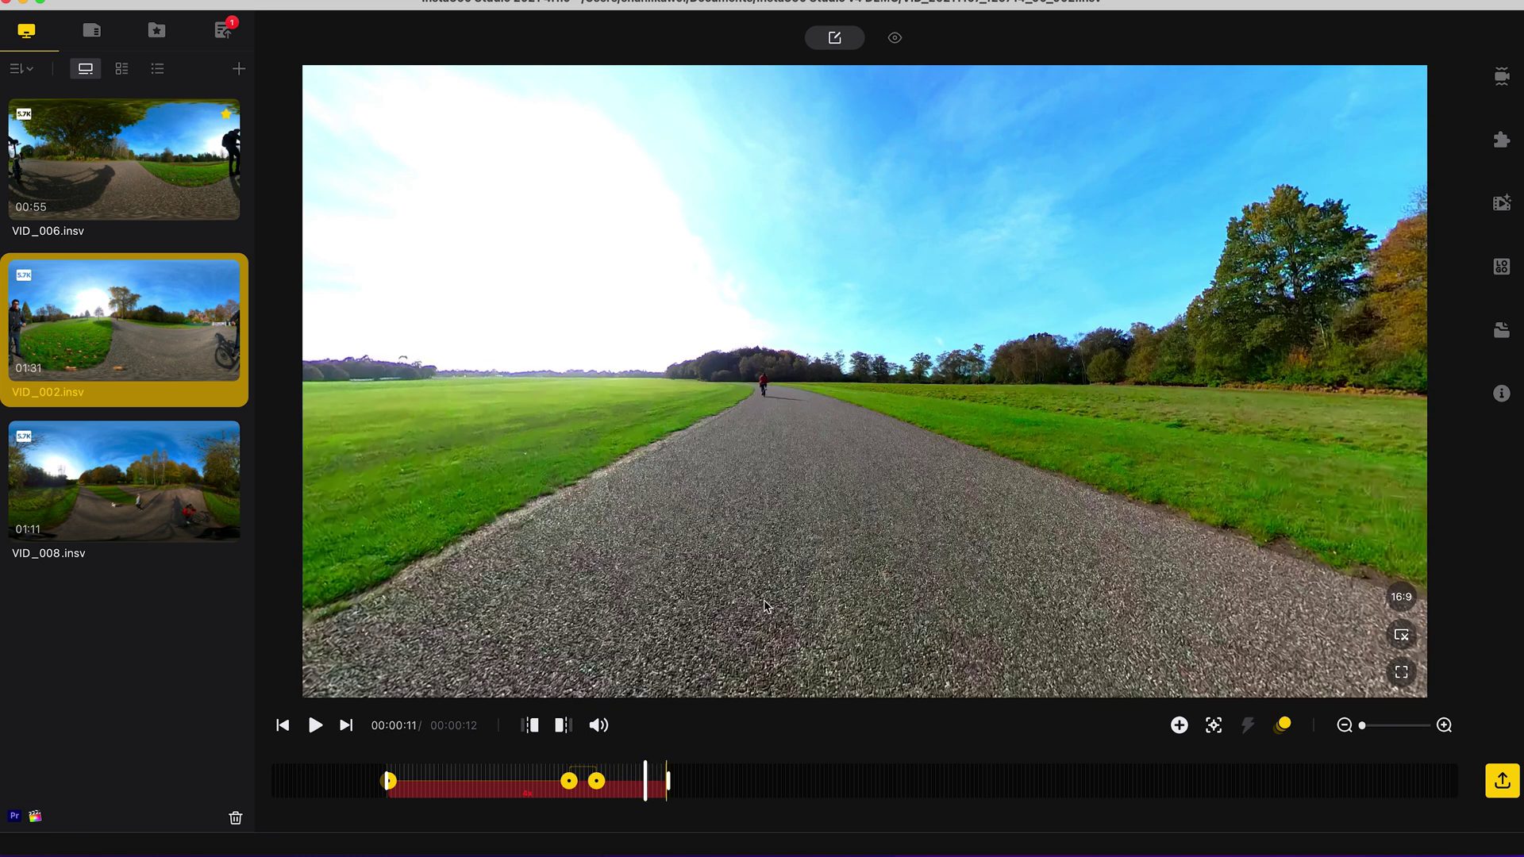
{"action": "left_click_drag", "start_coordinate": [803, 564], "coordinate": [838, 564]}
{"action": "left_click", "coordinate": [1180, 725]}
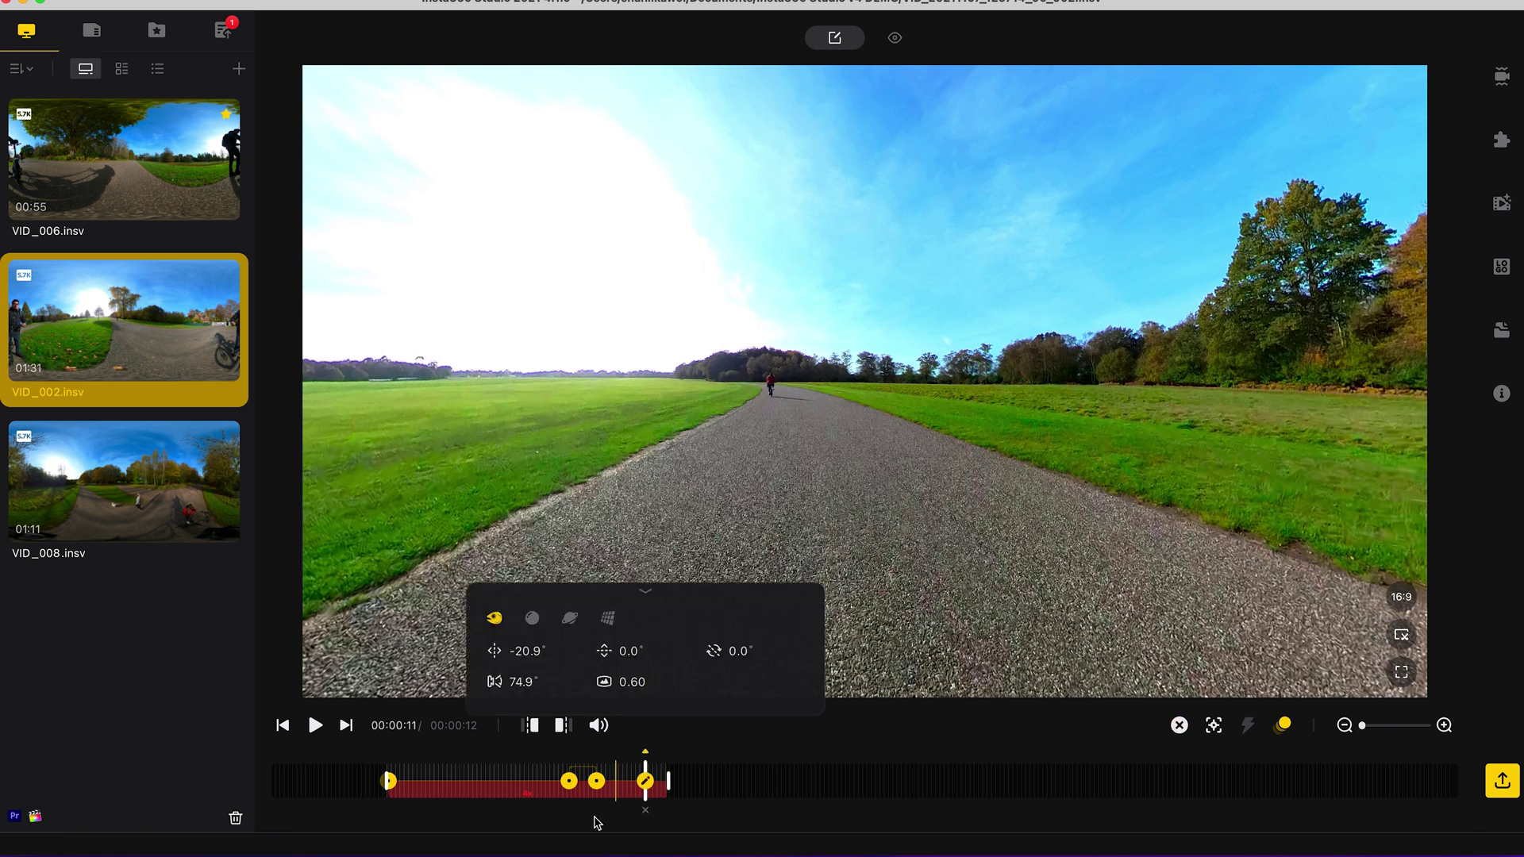
{"action": "left_click", "coordinate": [347, 726]}
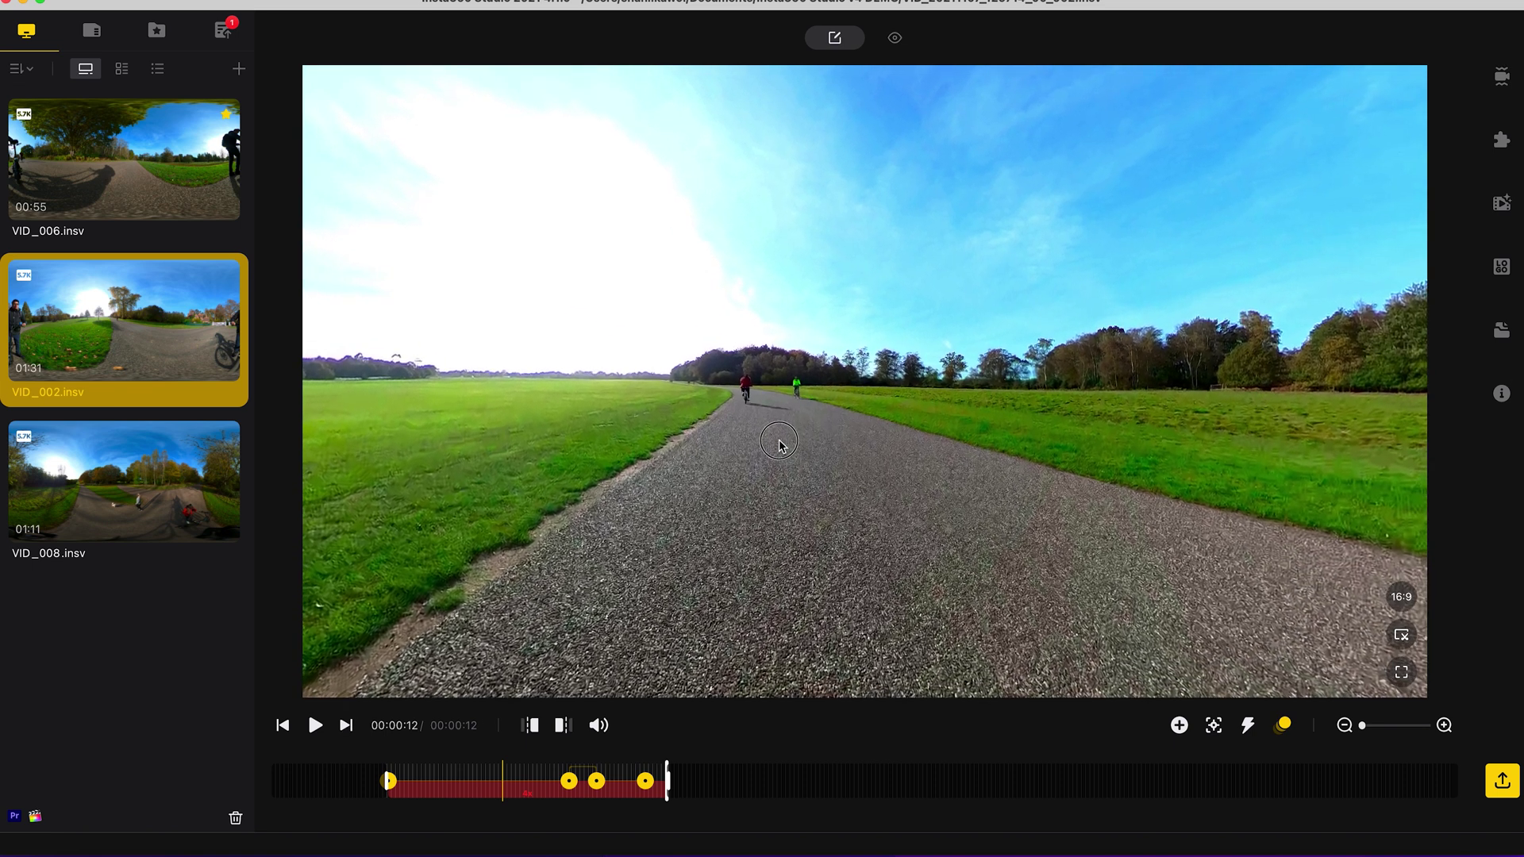
{"action": "left_click", "coordinate": [1180, 725]}
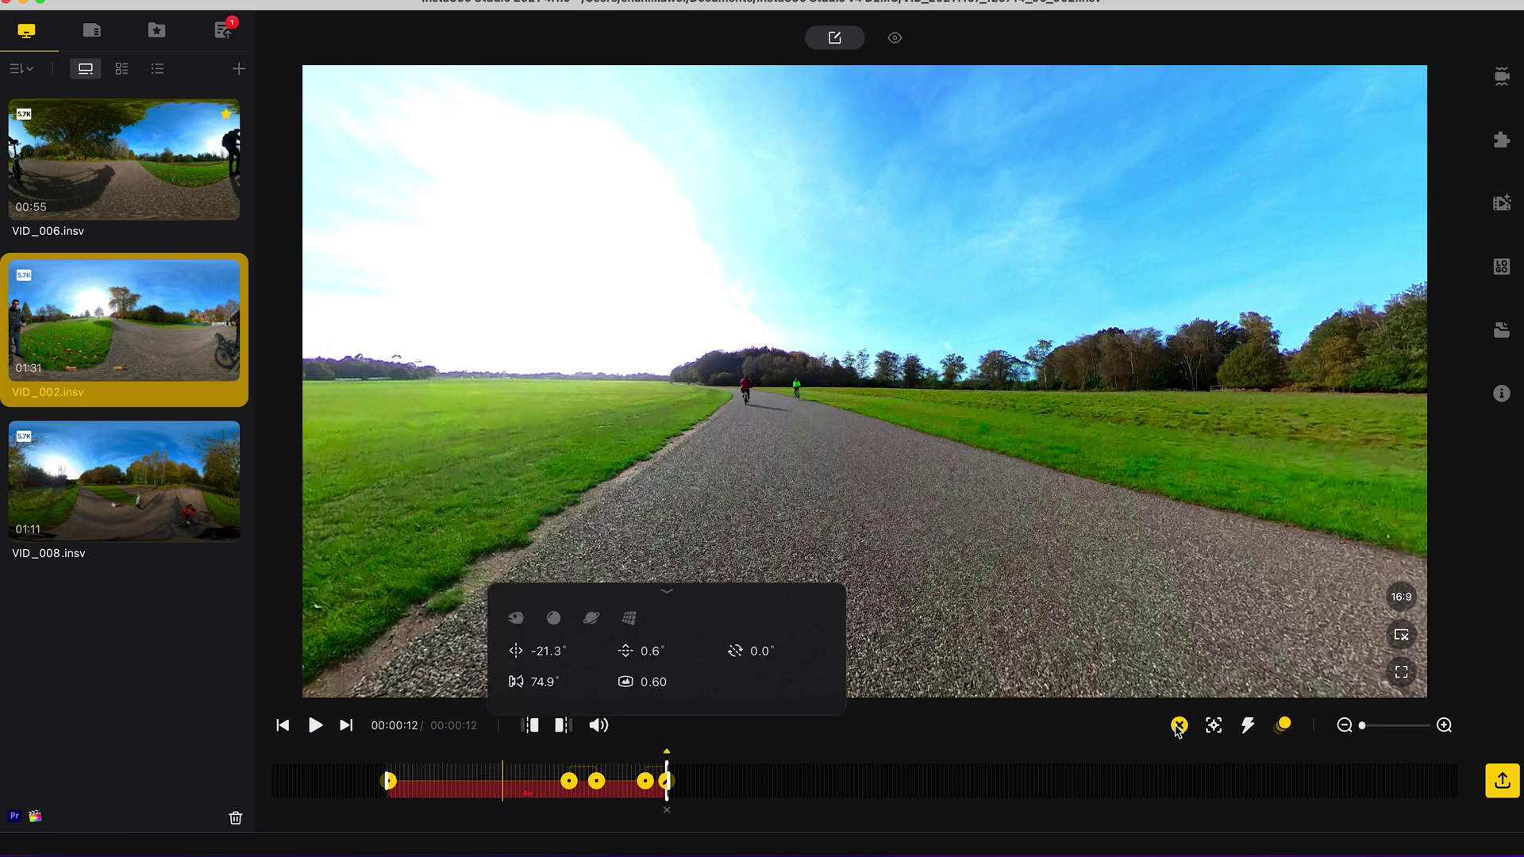
Play VID_002 from its start to preview the keyframed reframing
{"action": "left_click", "coordinate": [284, 732]}
{"action": "left_click", "coordinate": [314, 728]}
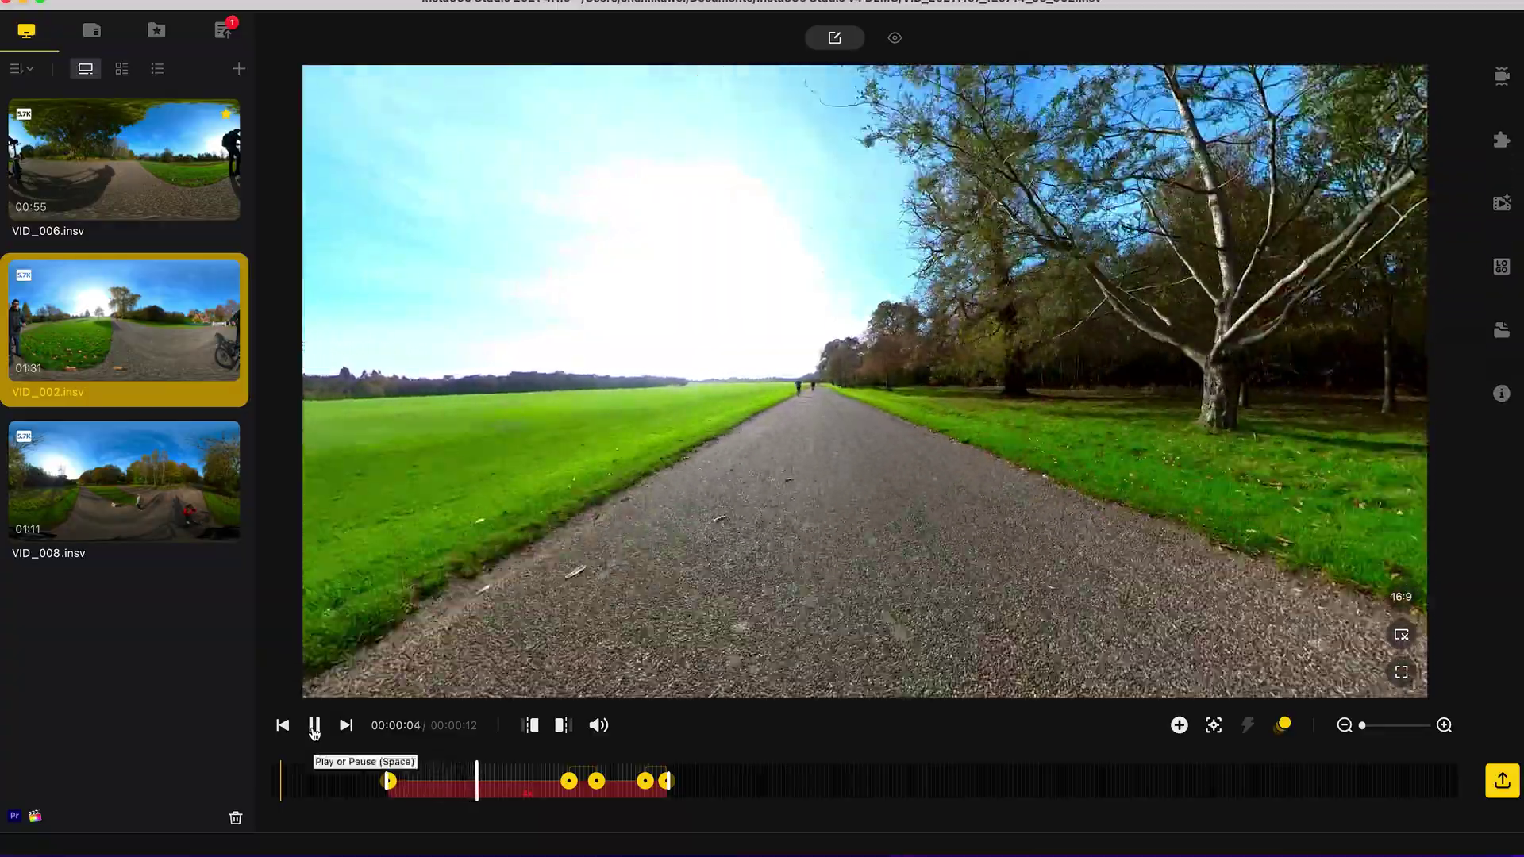
{"action": "left_click", "coordinate": [314, 728]}
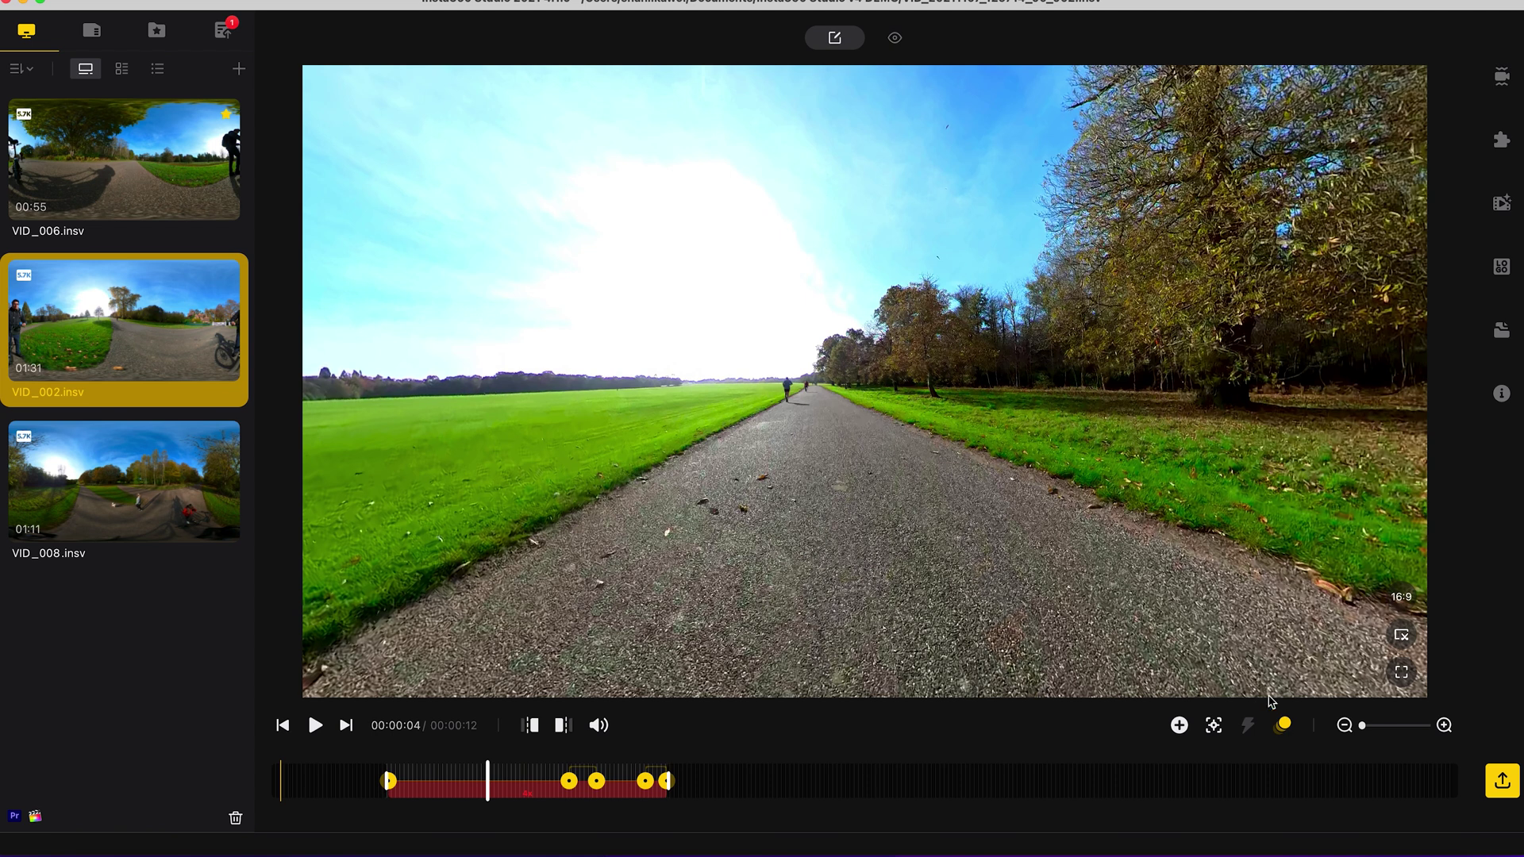
Turn off motion blur, raise the speed section to 6x, and preview the result
{"action": "left_click", "coordinate": [1286, 728]}
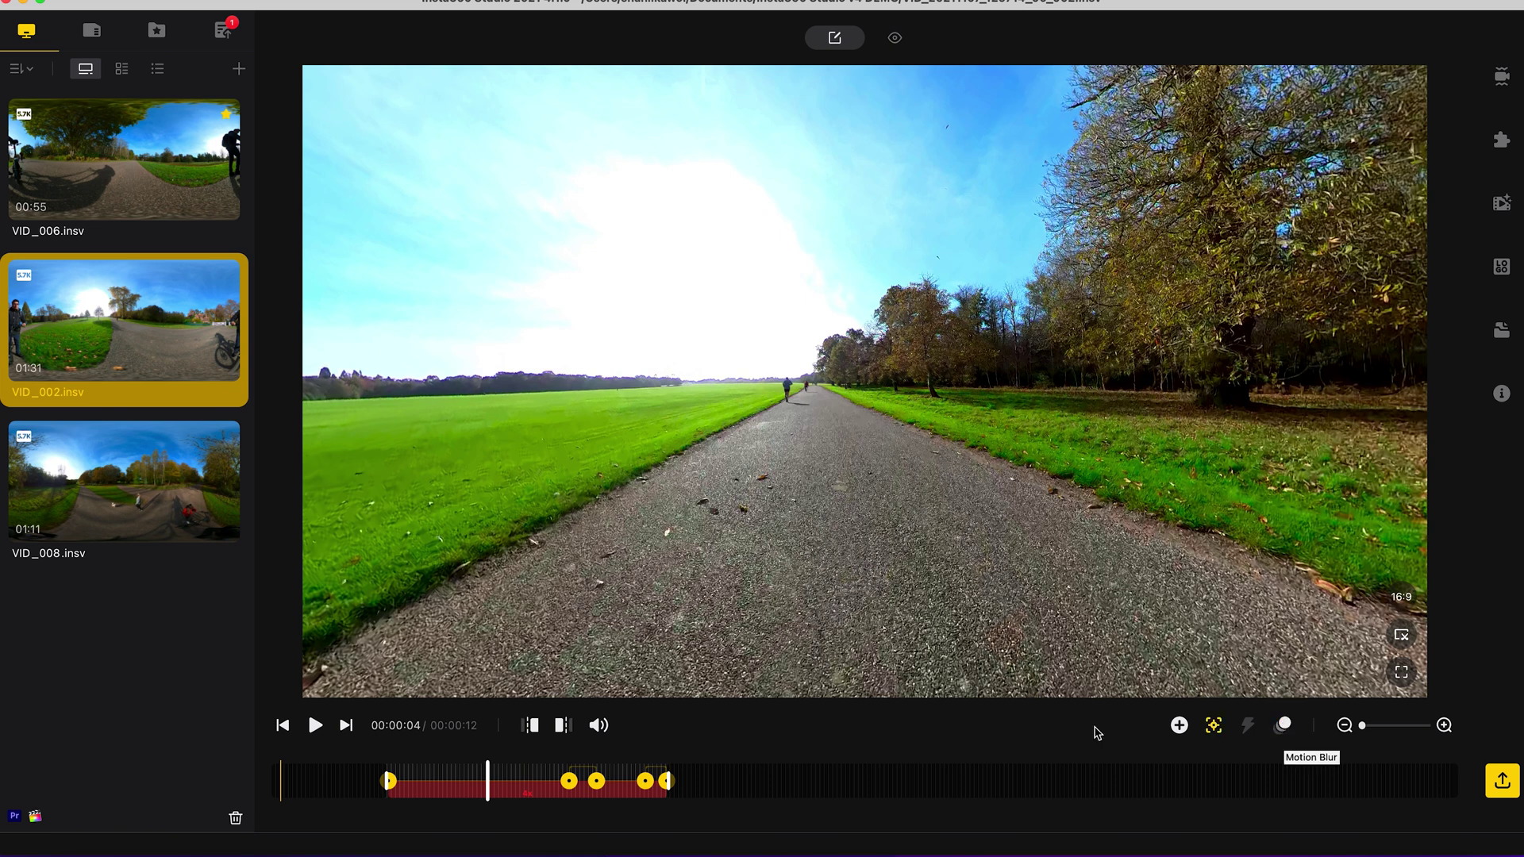
{"action": "left_click", "coordinate": [540, 800]}
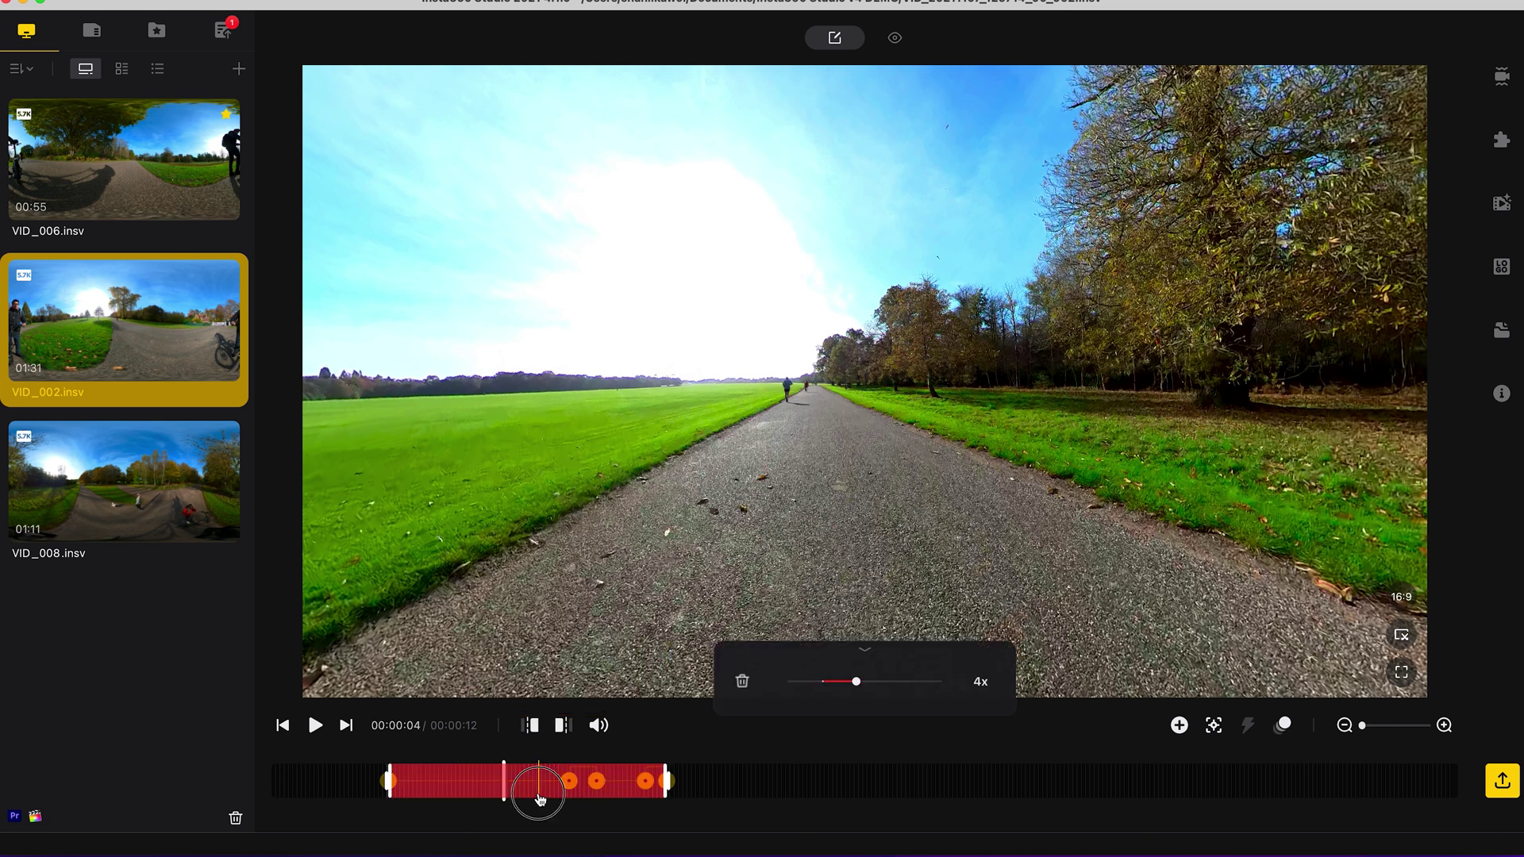
{"action": "left_click_drag", "start_coordinate": [857, 683], "coordinate": [863, 686]}
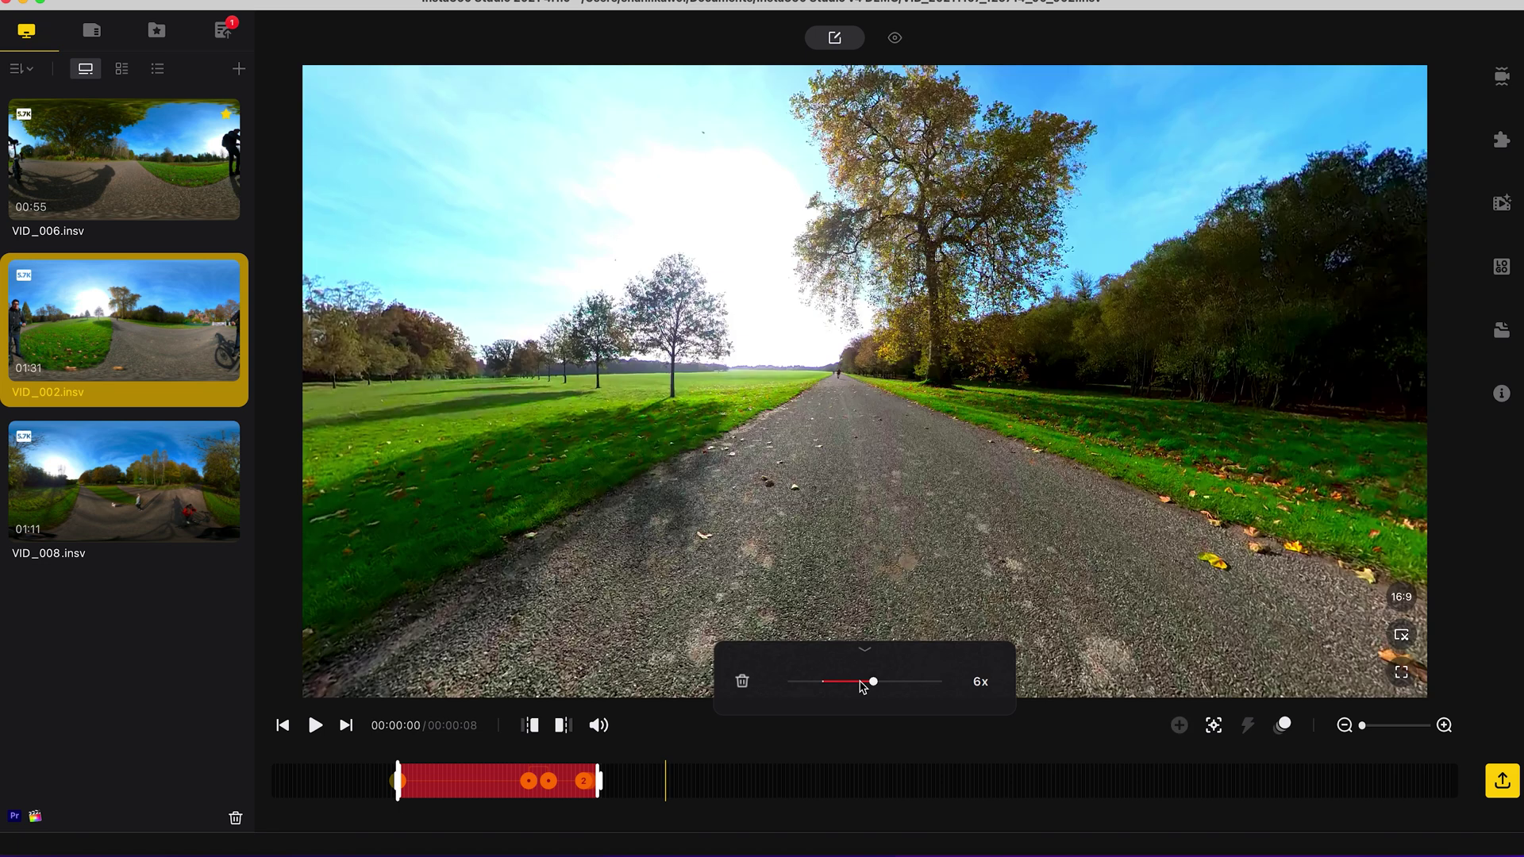
{"action": "left_click", "coordinate": [466, 739]}
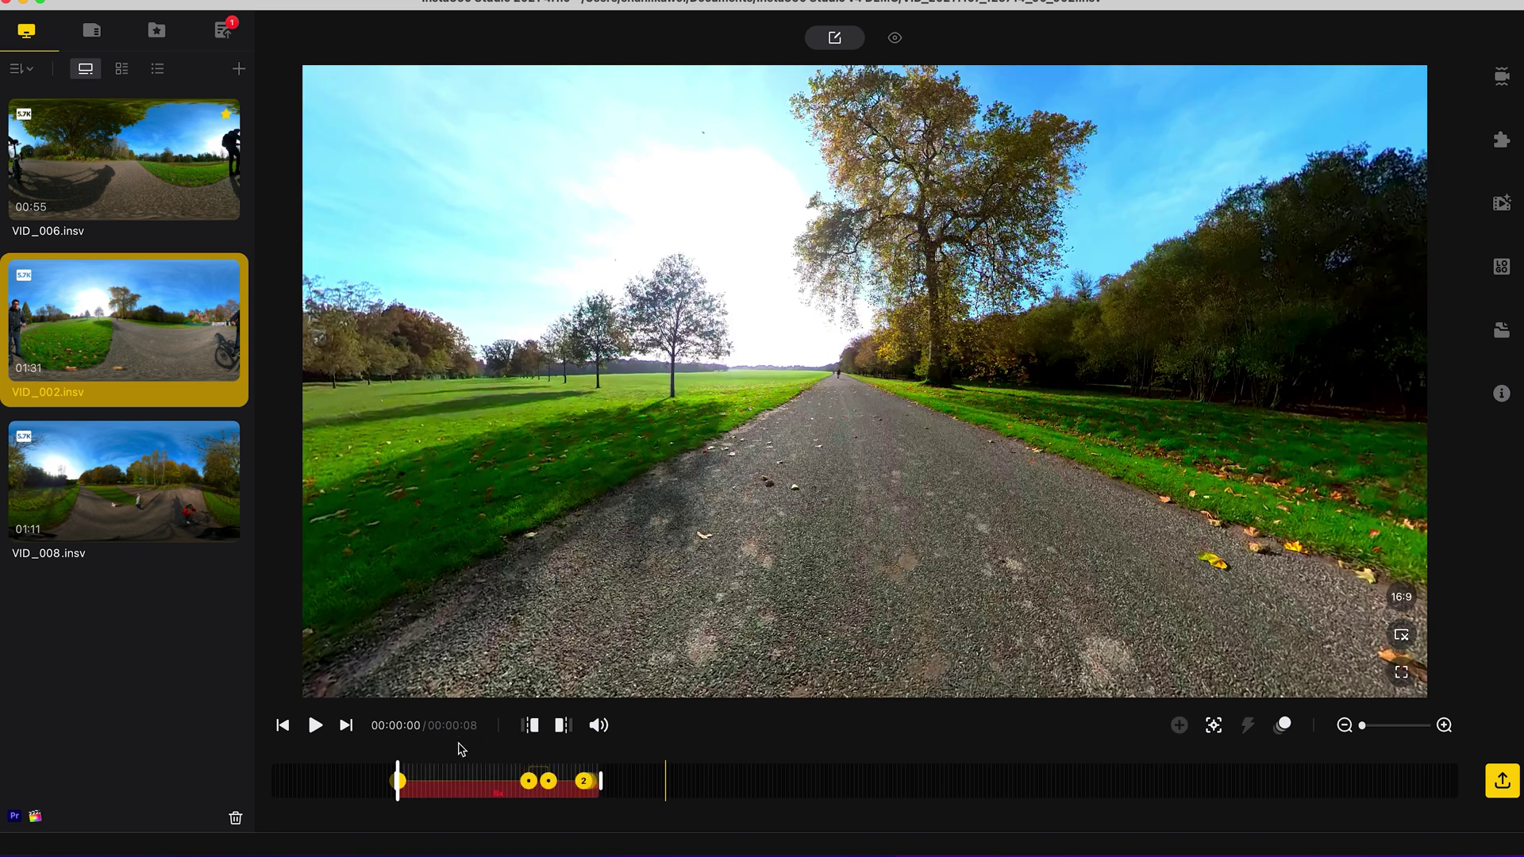
{"action": "left_click", "coordinate": [315, 725]}
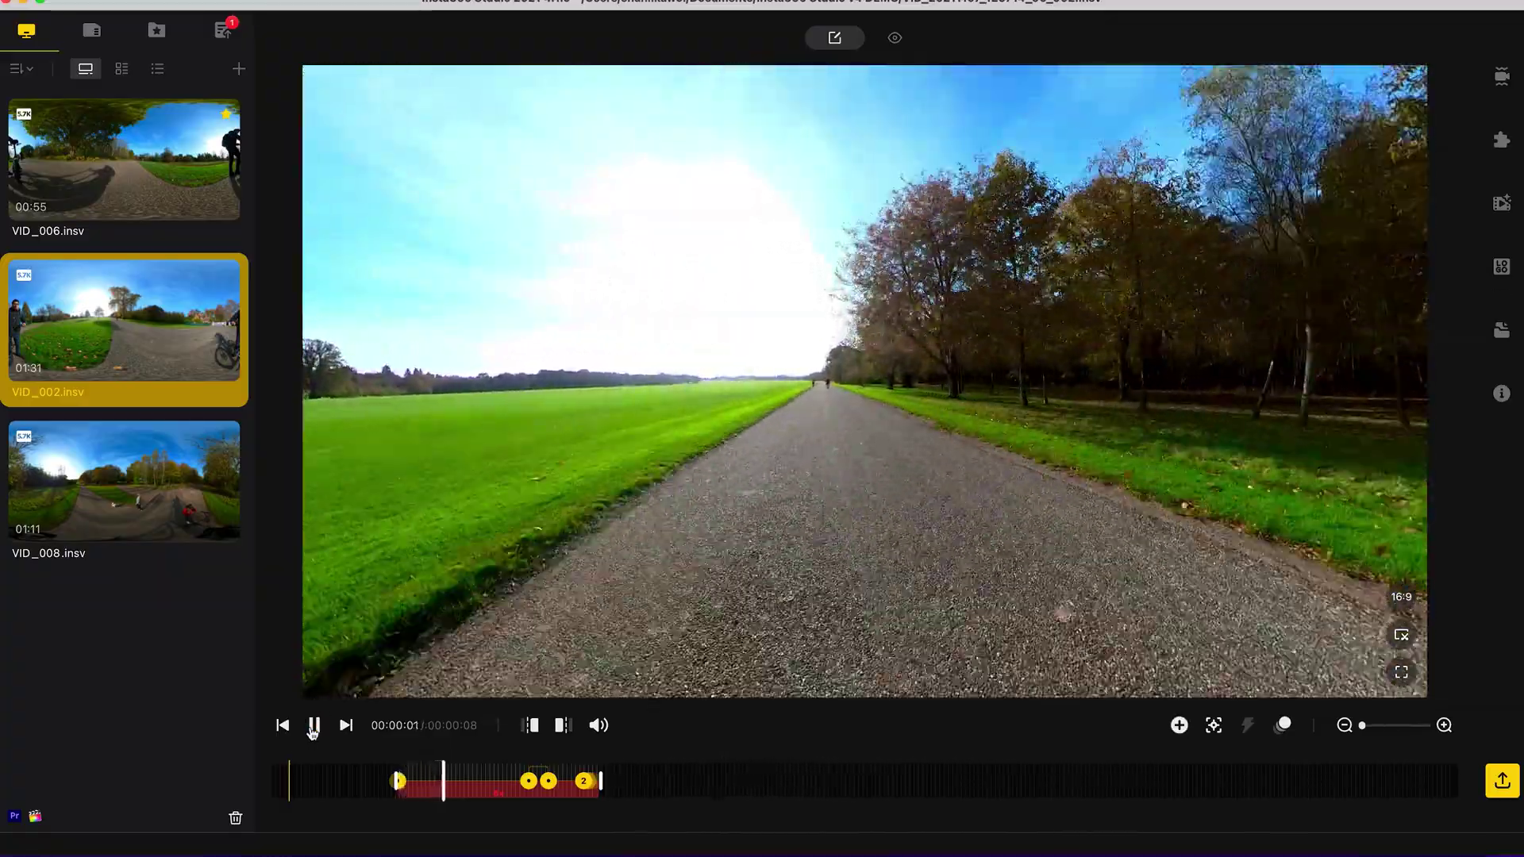
{"action": "left_click", "coordinate": [313, 727]}
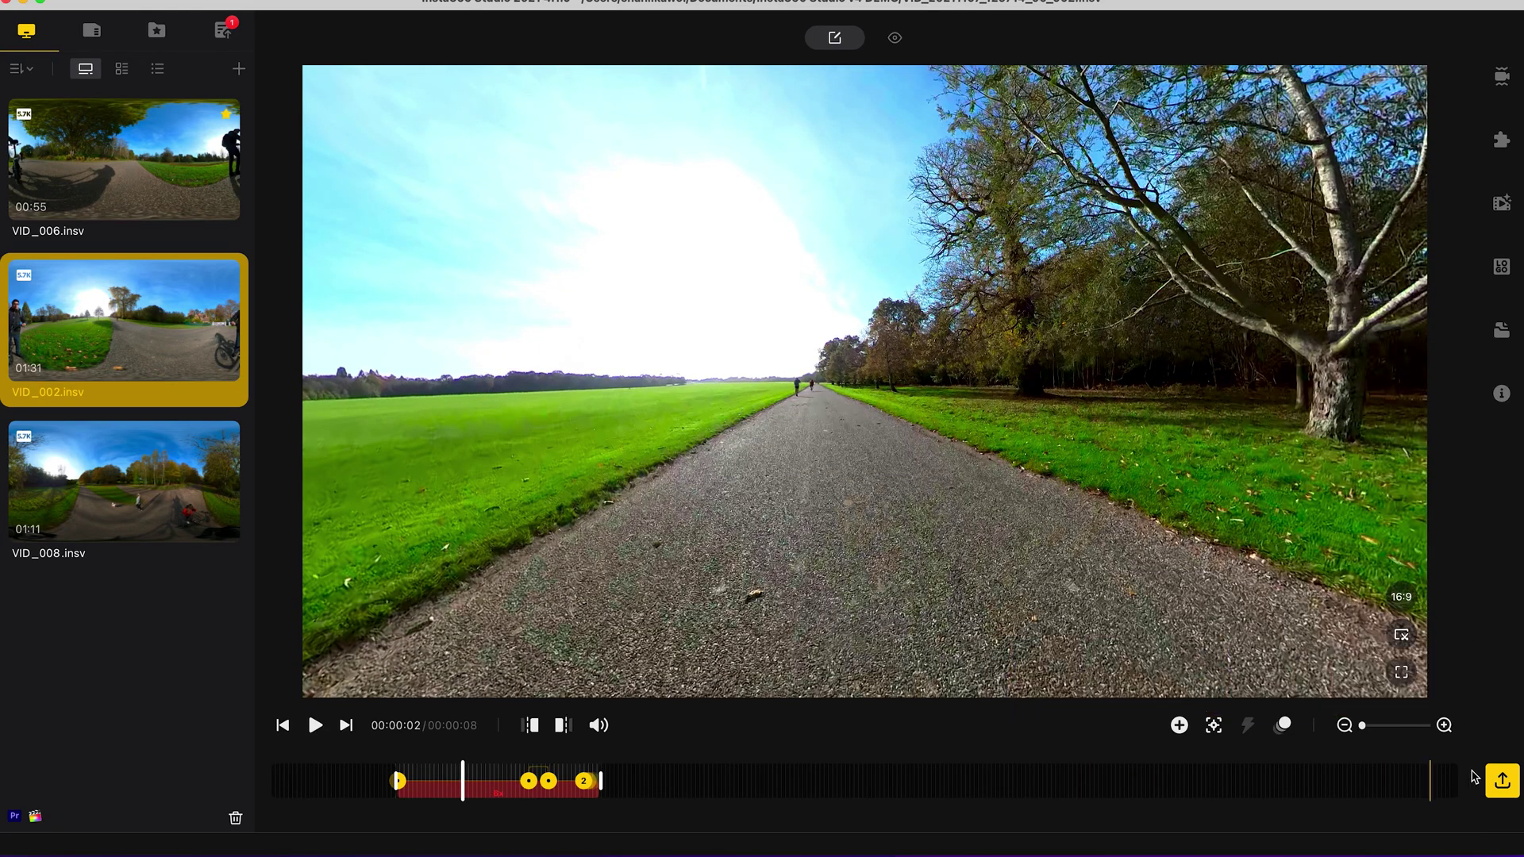
Queue VID_002's export at 3840×2160, 100 Mbps bitrate and H.265 encoding
{"action": "left_click", "coordinate": [1508, 786]}
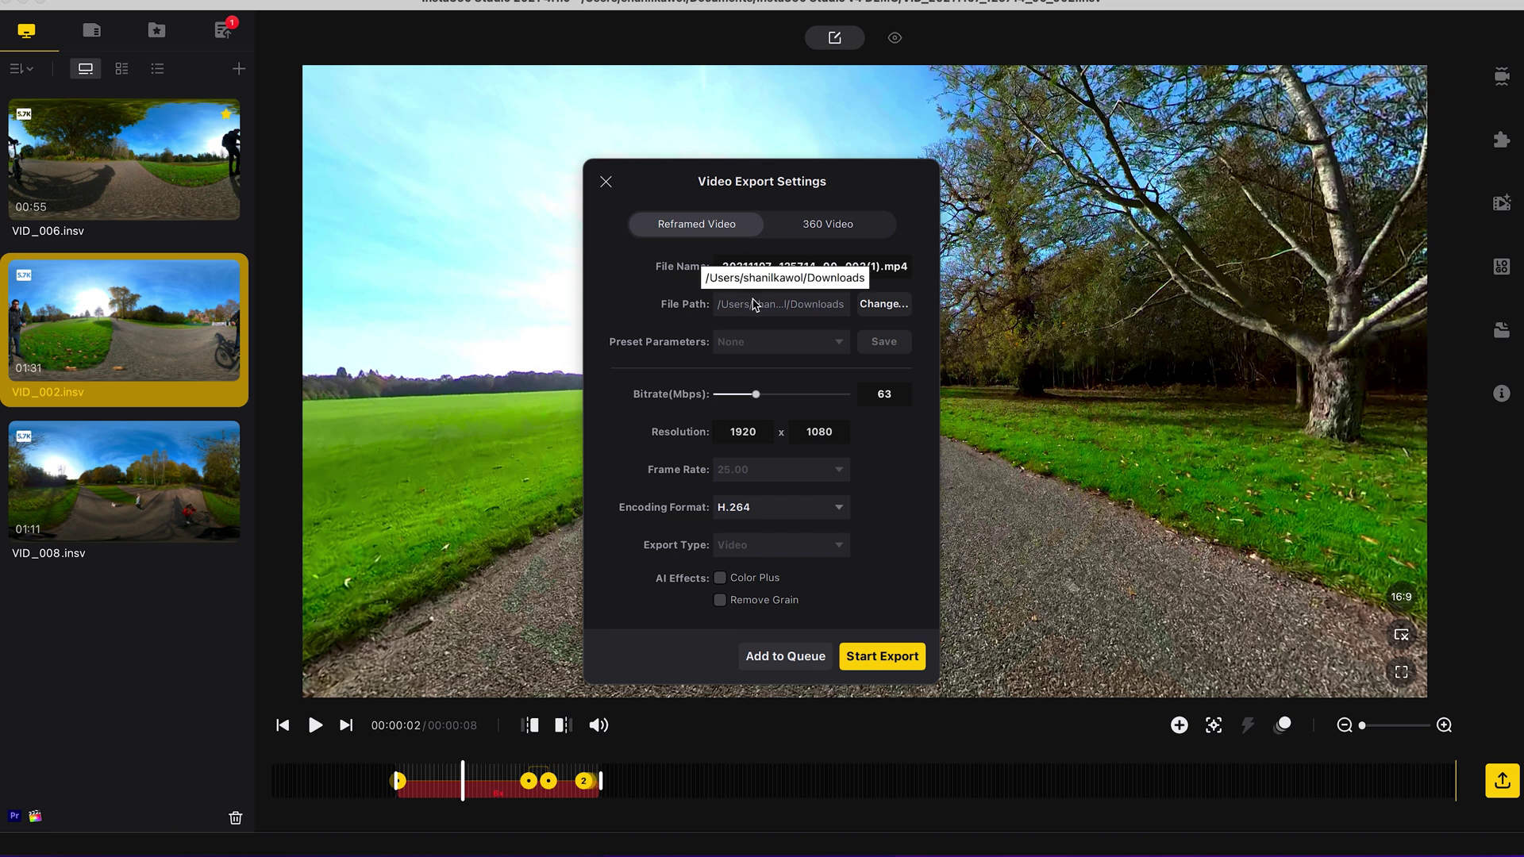
{"action": "double_click", "coordinate": [750, 433]}
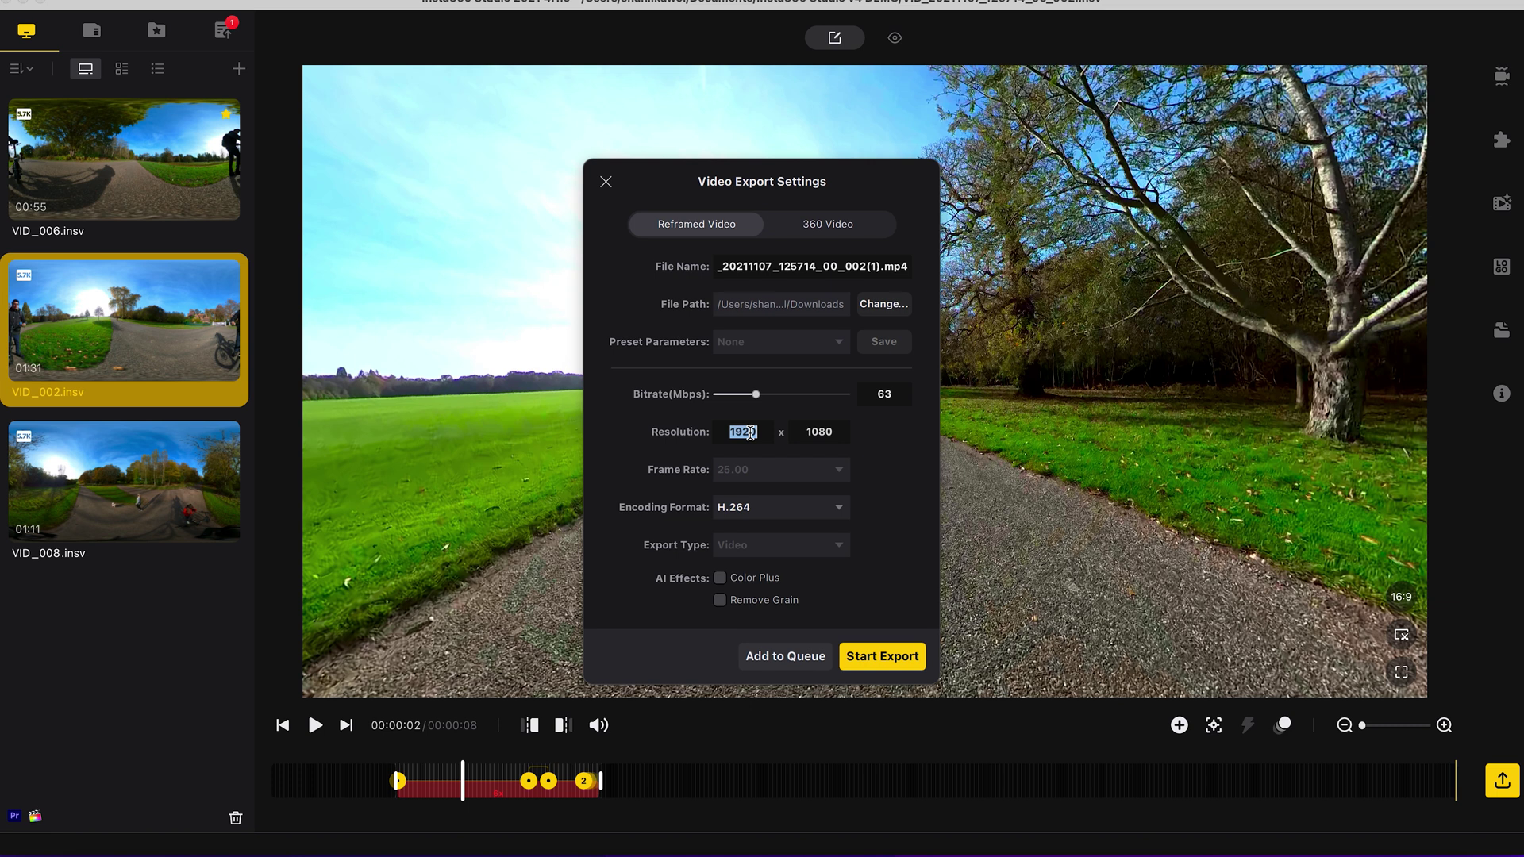
{"action": "type", "text": "3840"}
{"action": "double_click", "coordinate": [886, 393]}
{"action": "type", "text": "100"}
{"action": "left_click", "coordinate": [909, 445]}
{"action": "left_click", "coordinate": [800, 516]}
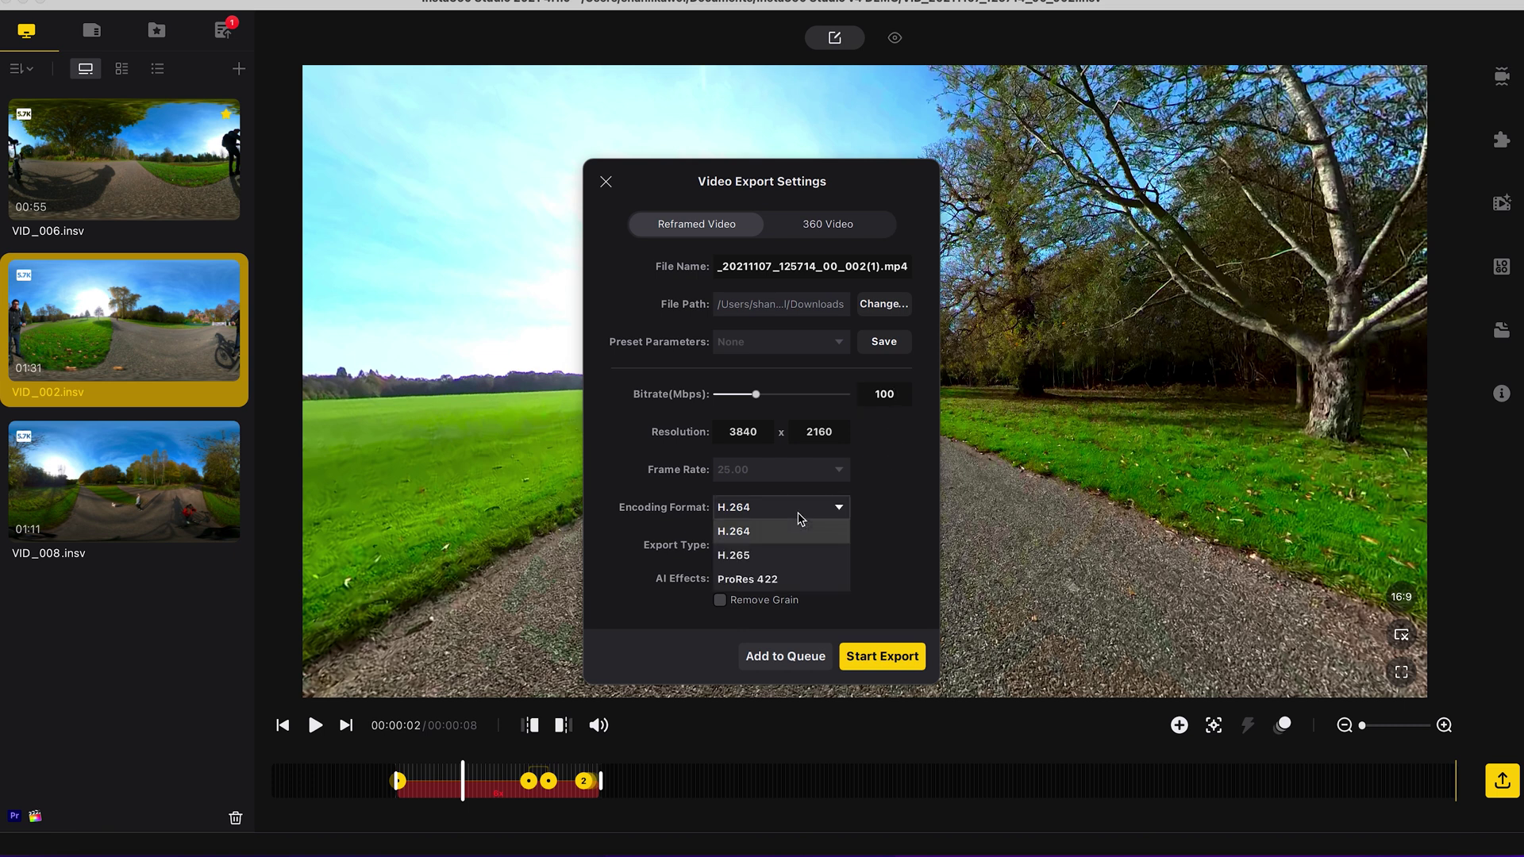
{"action": "left_click", "coordinate": [774, 555]}
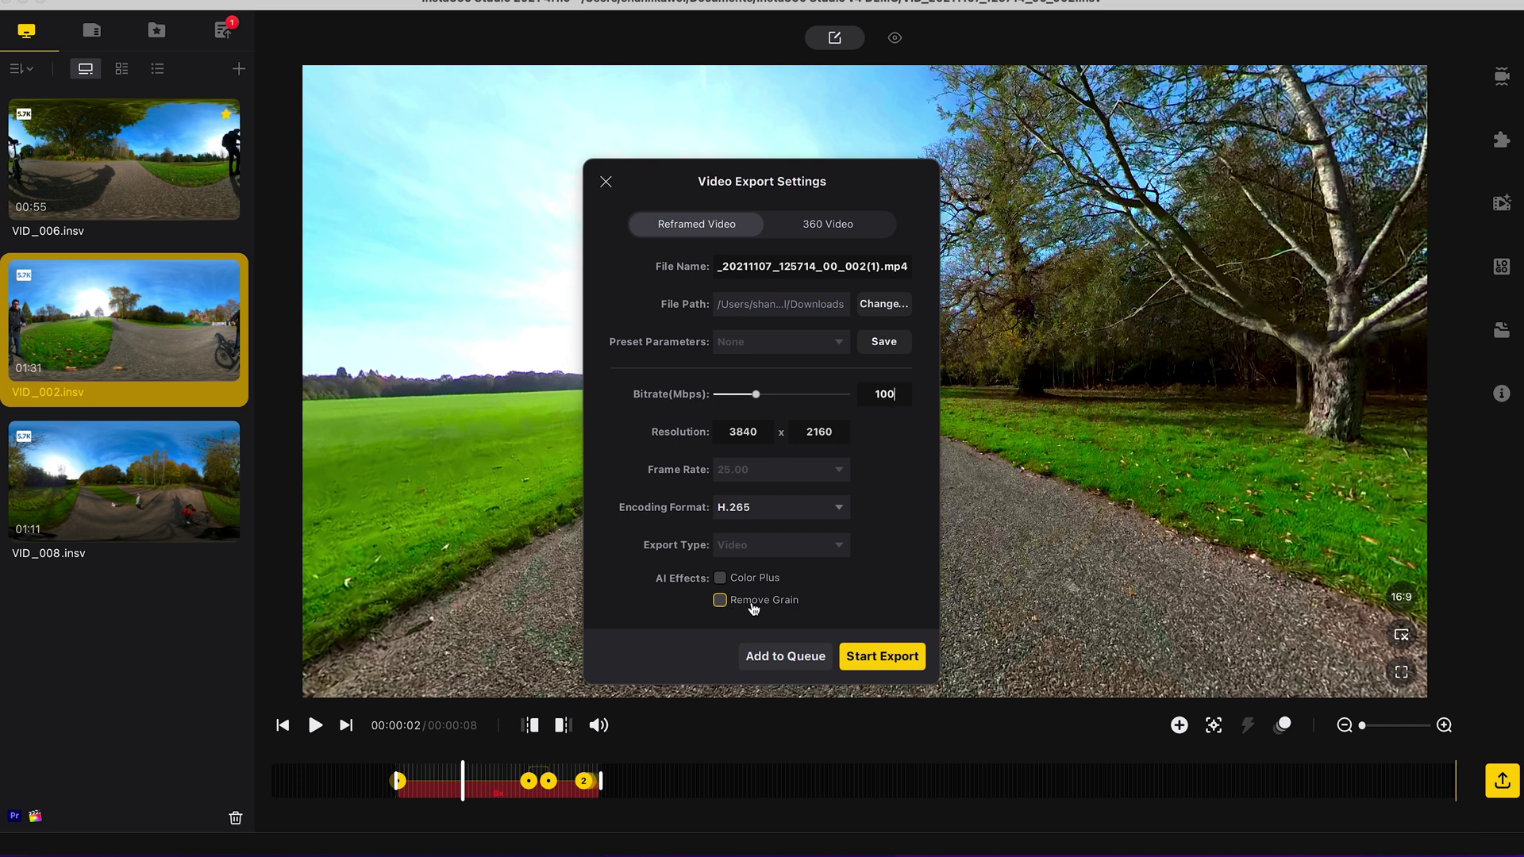
{"action": "left_click", "coordinate": [776, 662]}
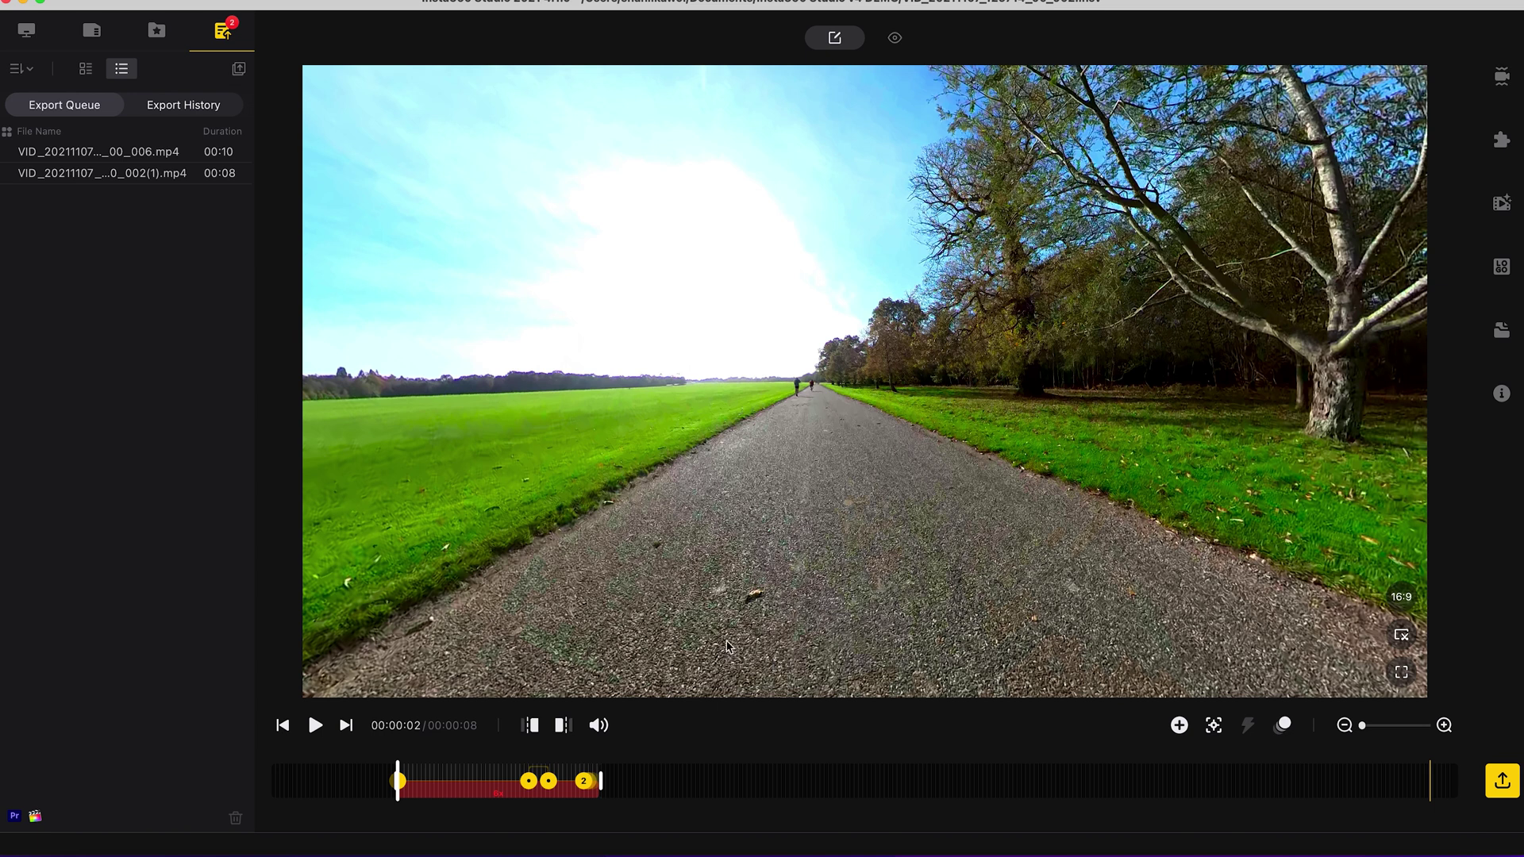
Switch back to the media library of imported clips to pick VID_008.insv
{"action": "left_click", "coordinate": [28, 31]}
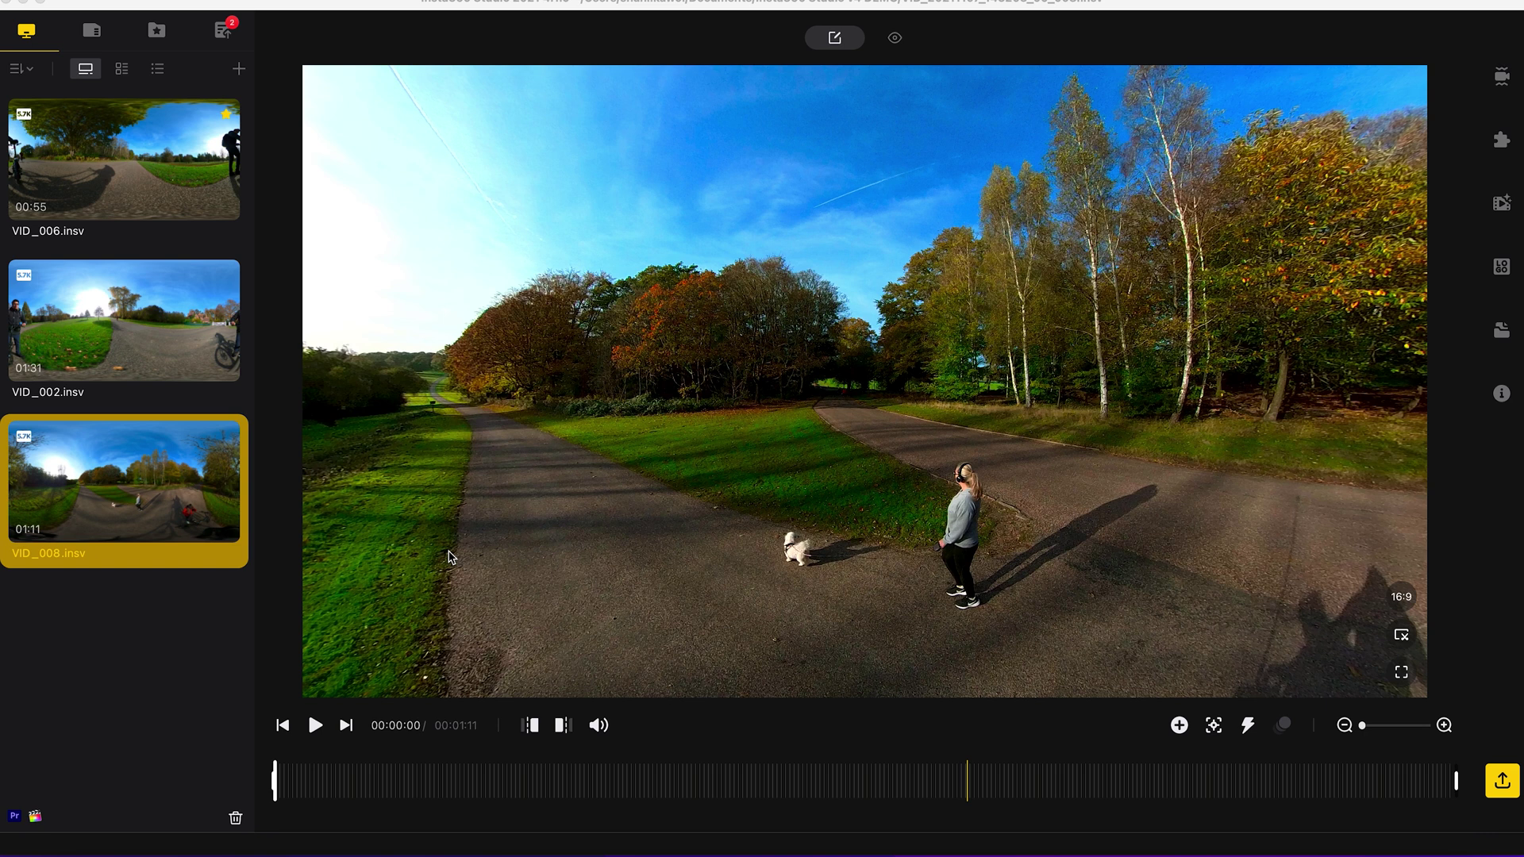
Trim VID_008 to a 7-second section starting around 0:32, then jump to its start
{"action": "left_click", "coordinate": [730, 781]}
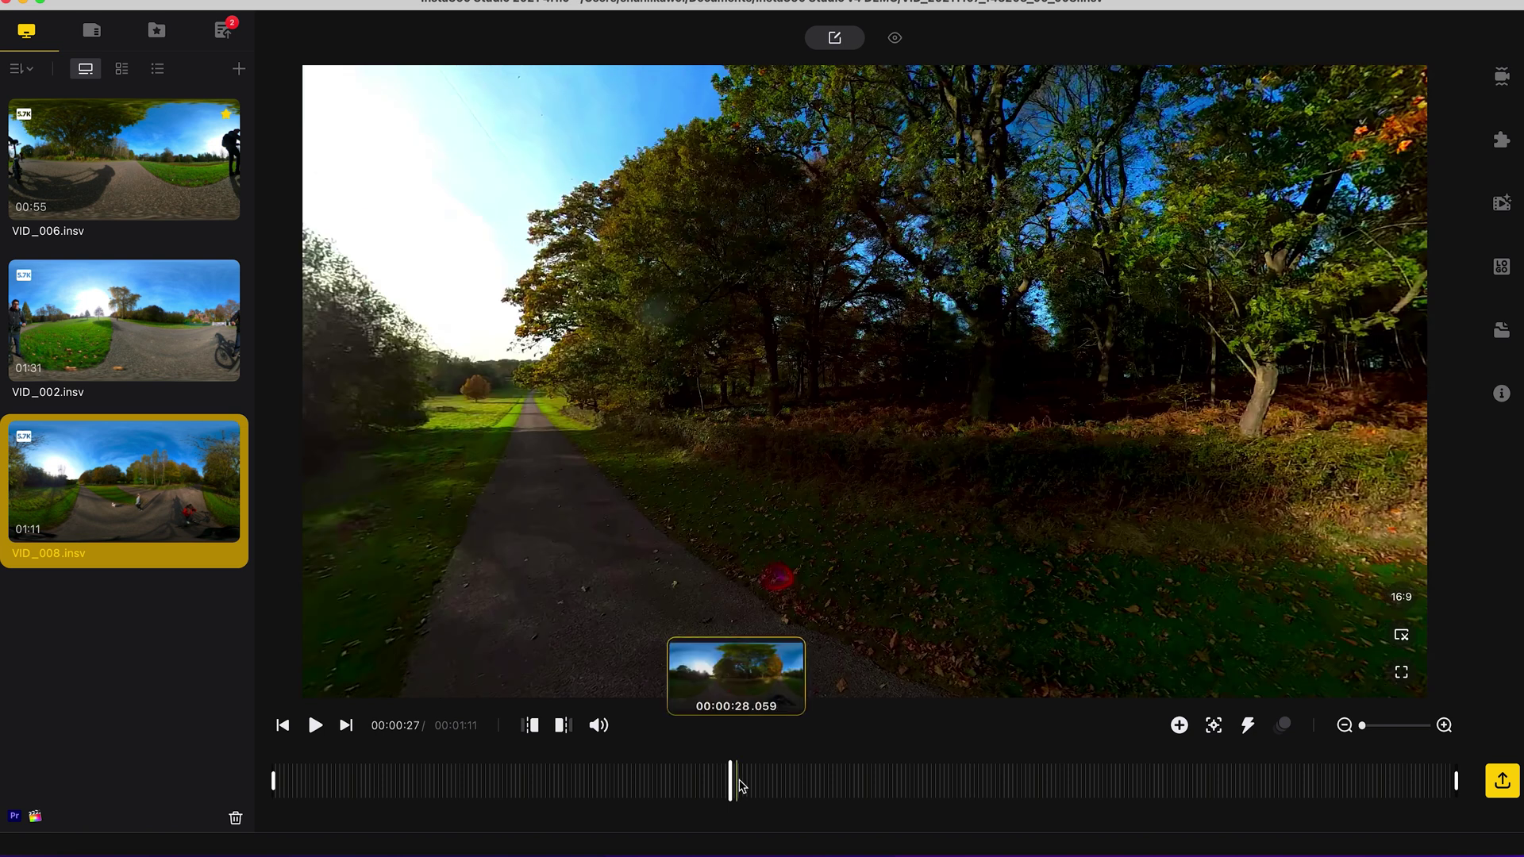
{"action": "left_click", "coordinate": [780, 784]}
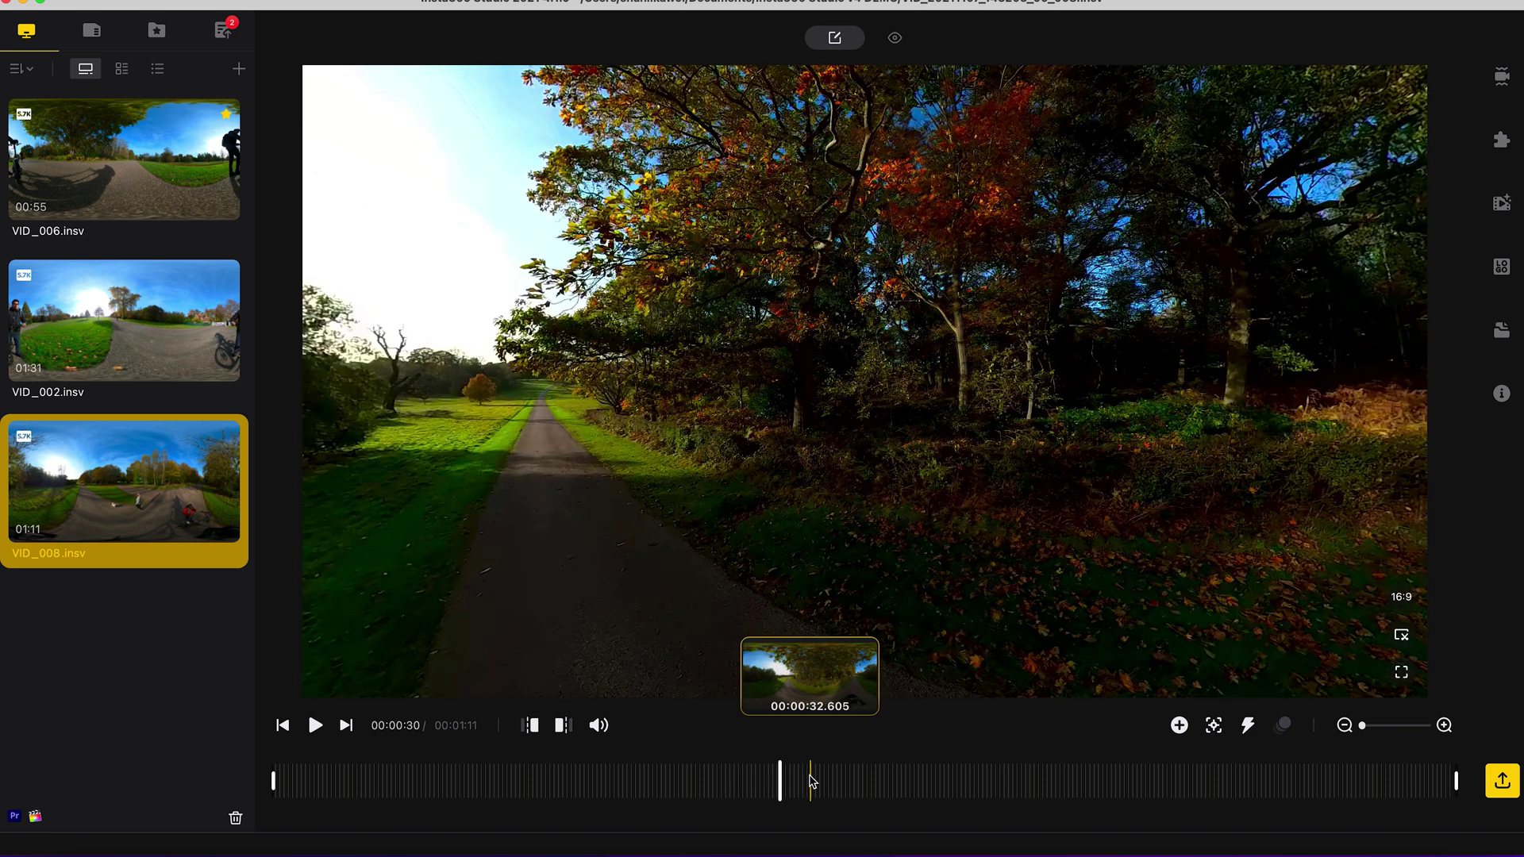
{"action": "left_click", "coordinate": [811, 782]}
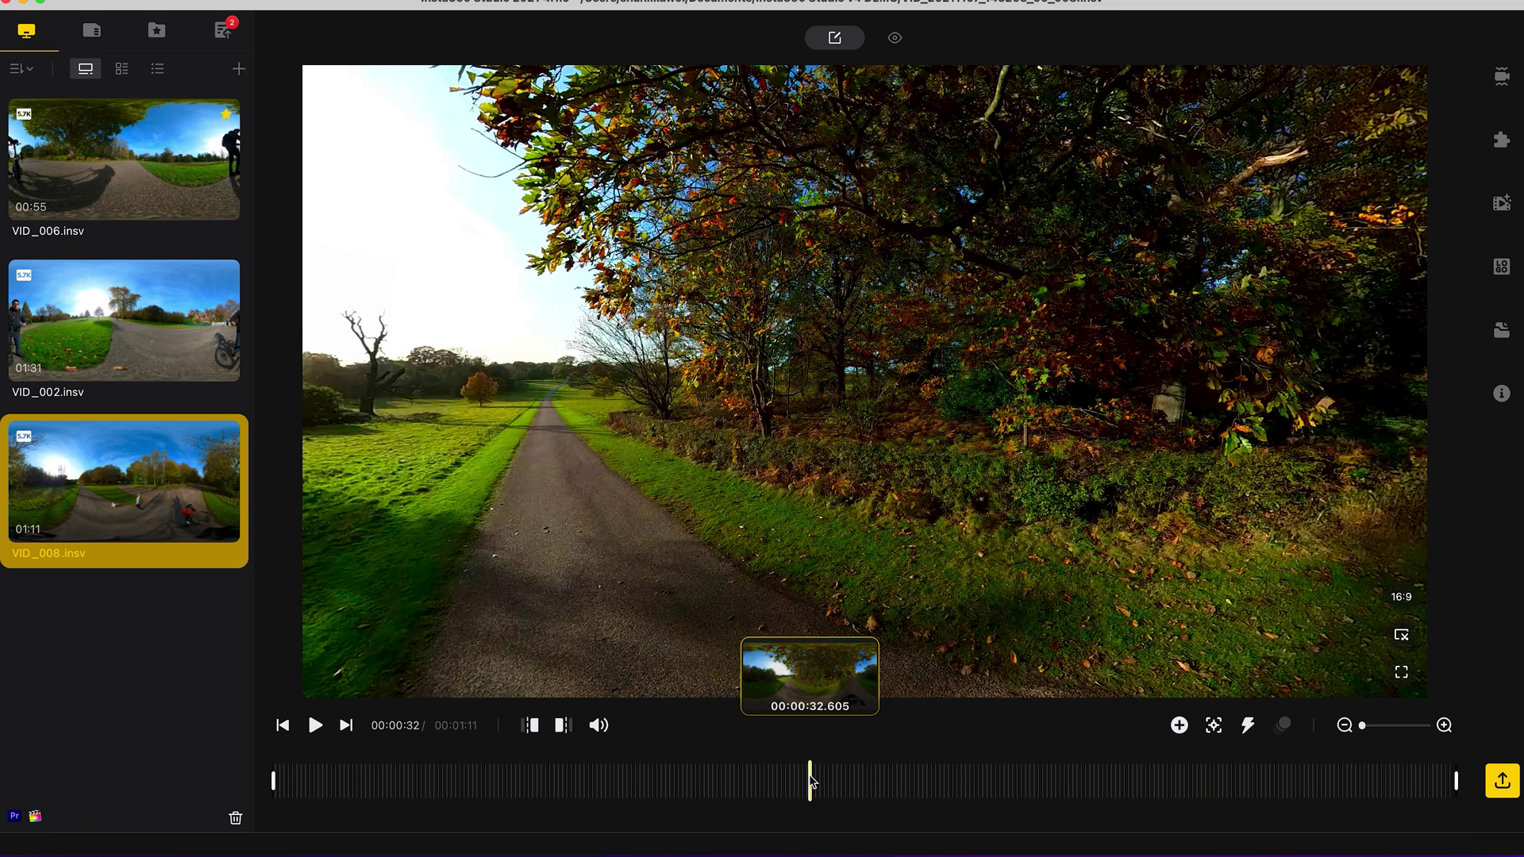
{"action": "left_click", "coordinate": [533, 726]}
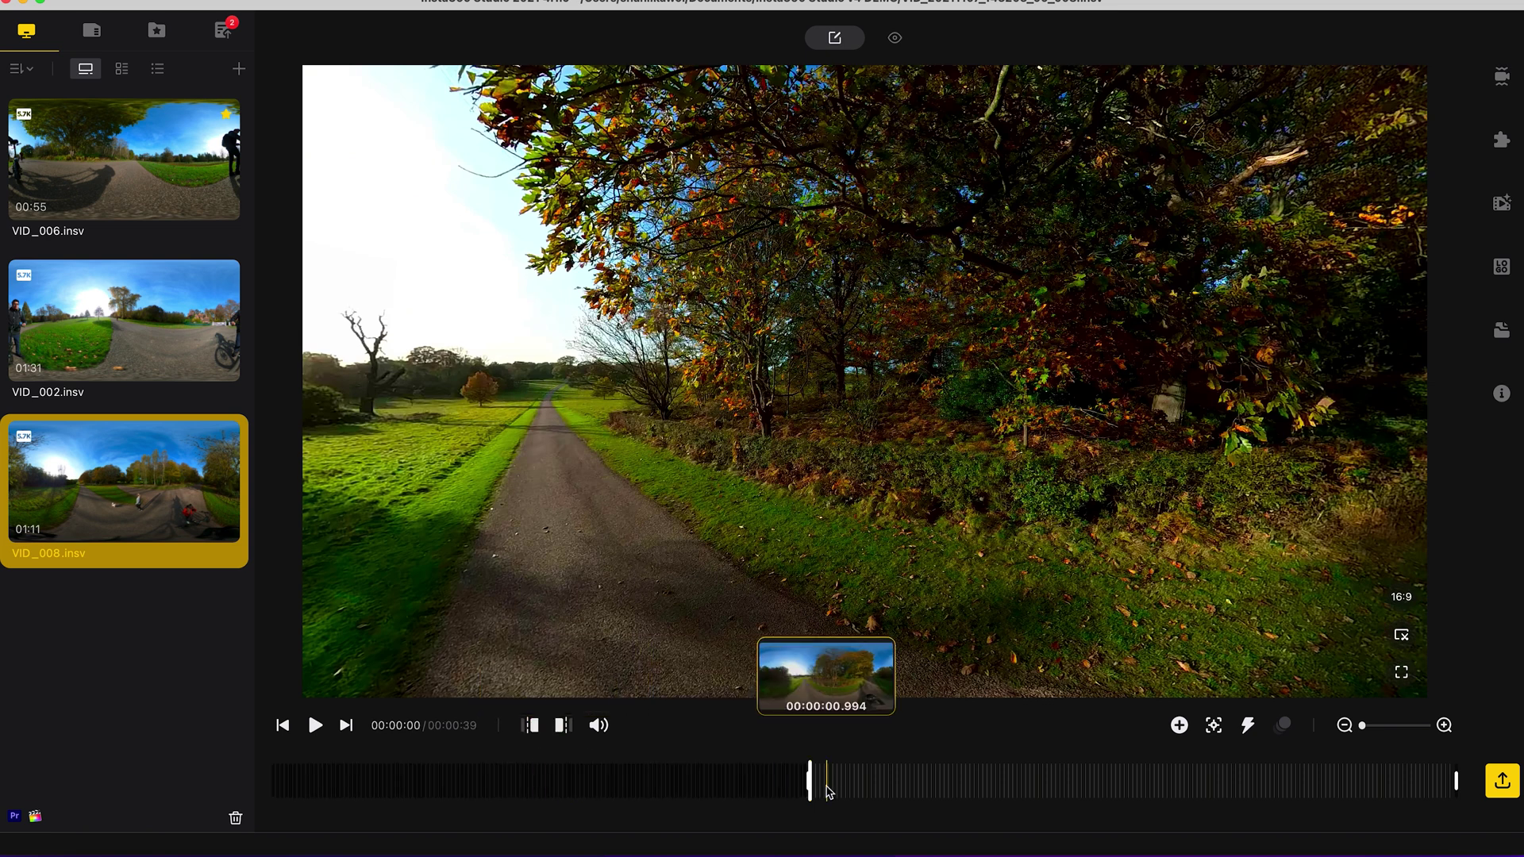
{"action": "left_click", "coordinate": [930, 786]}
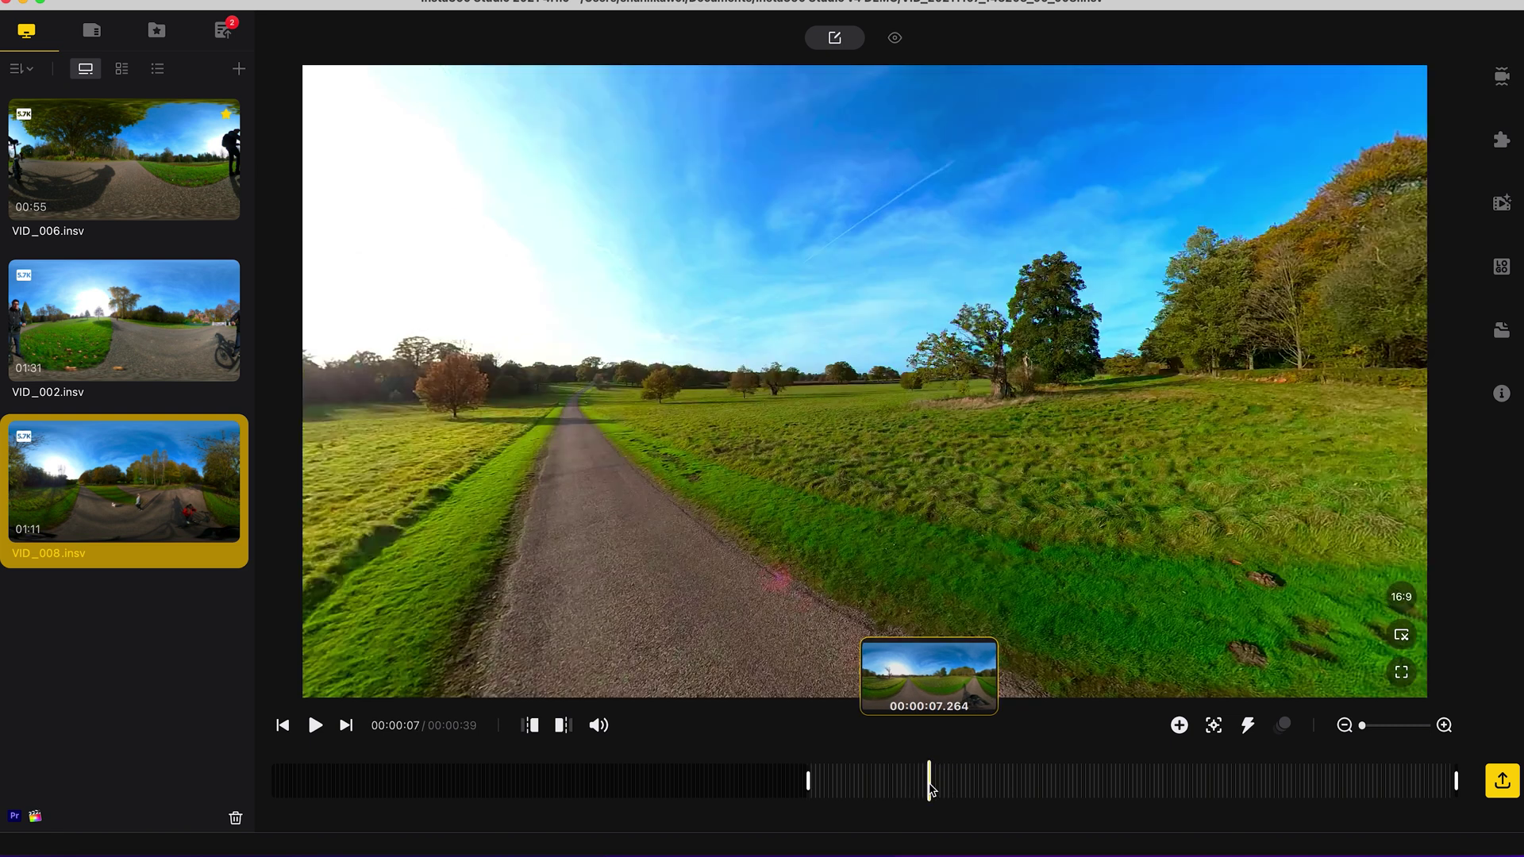
{"action": "left_click", "coordinate": [563, 725]}
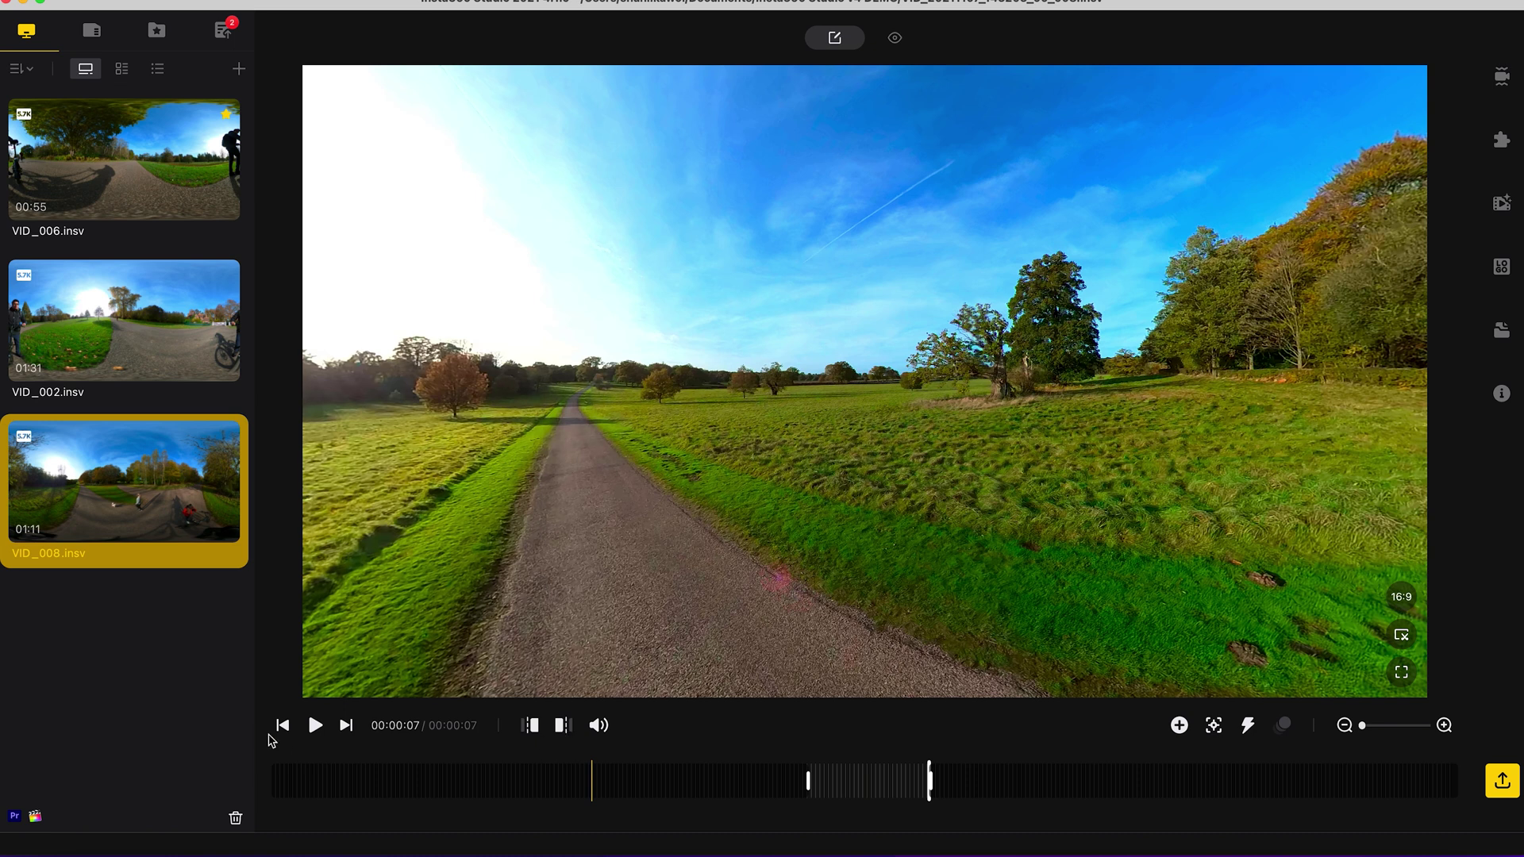
{"action": "left_click", "coordinate": [284, 726]}
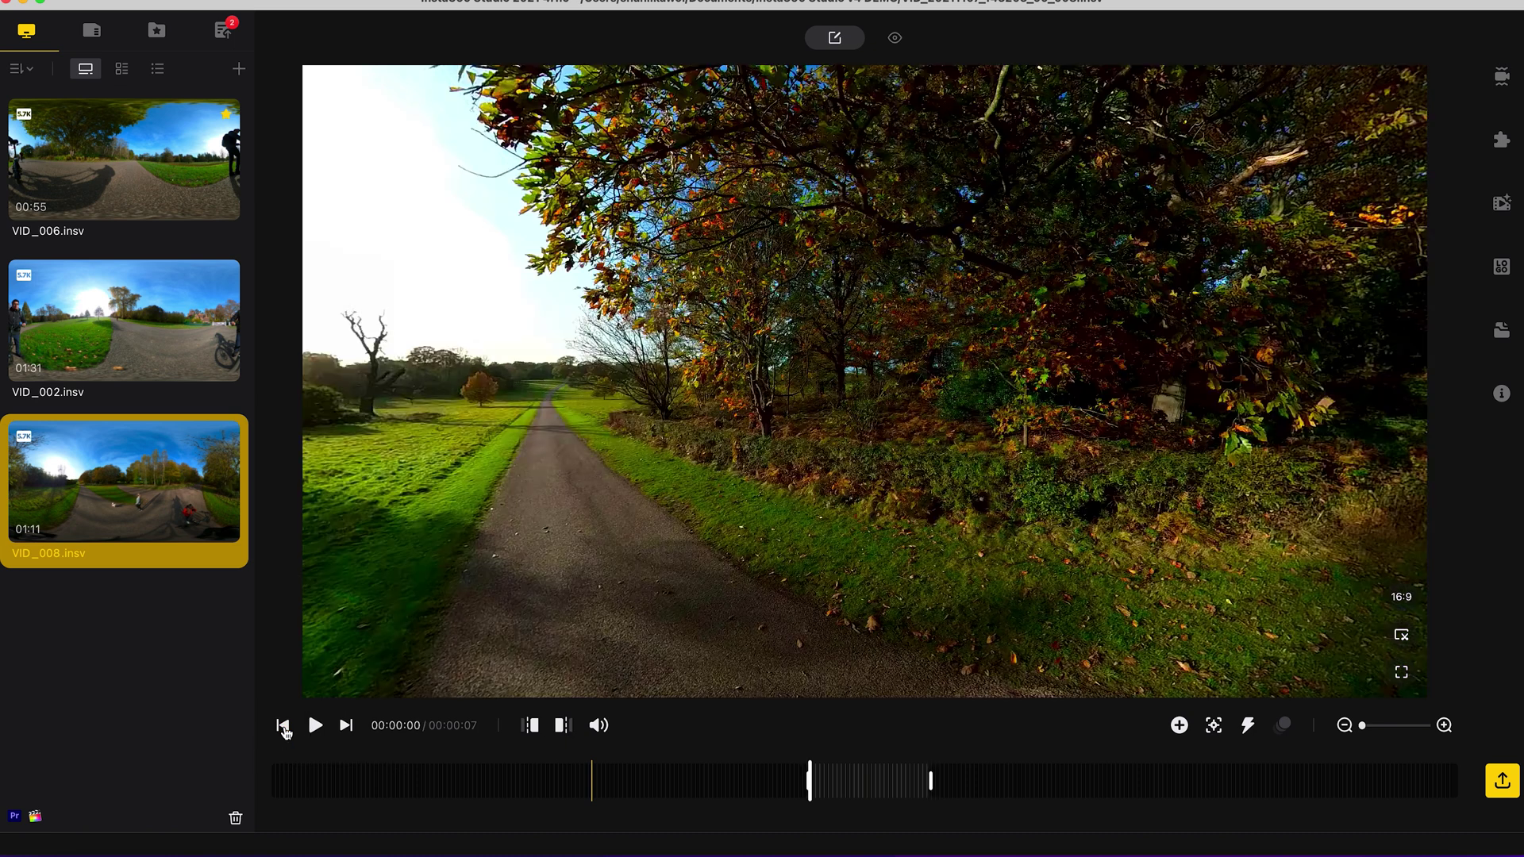
Add a view keyframe at the section start with the view panned toward the path
{"action": "left_click", "coordinate": [1180, 726]}
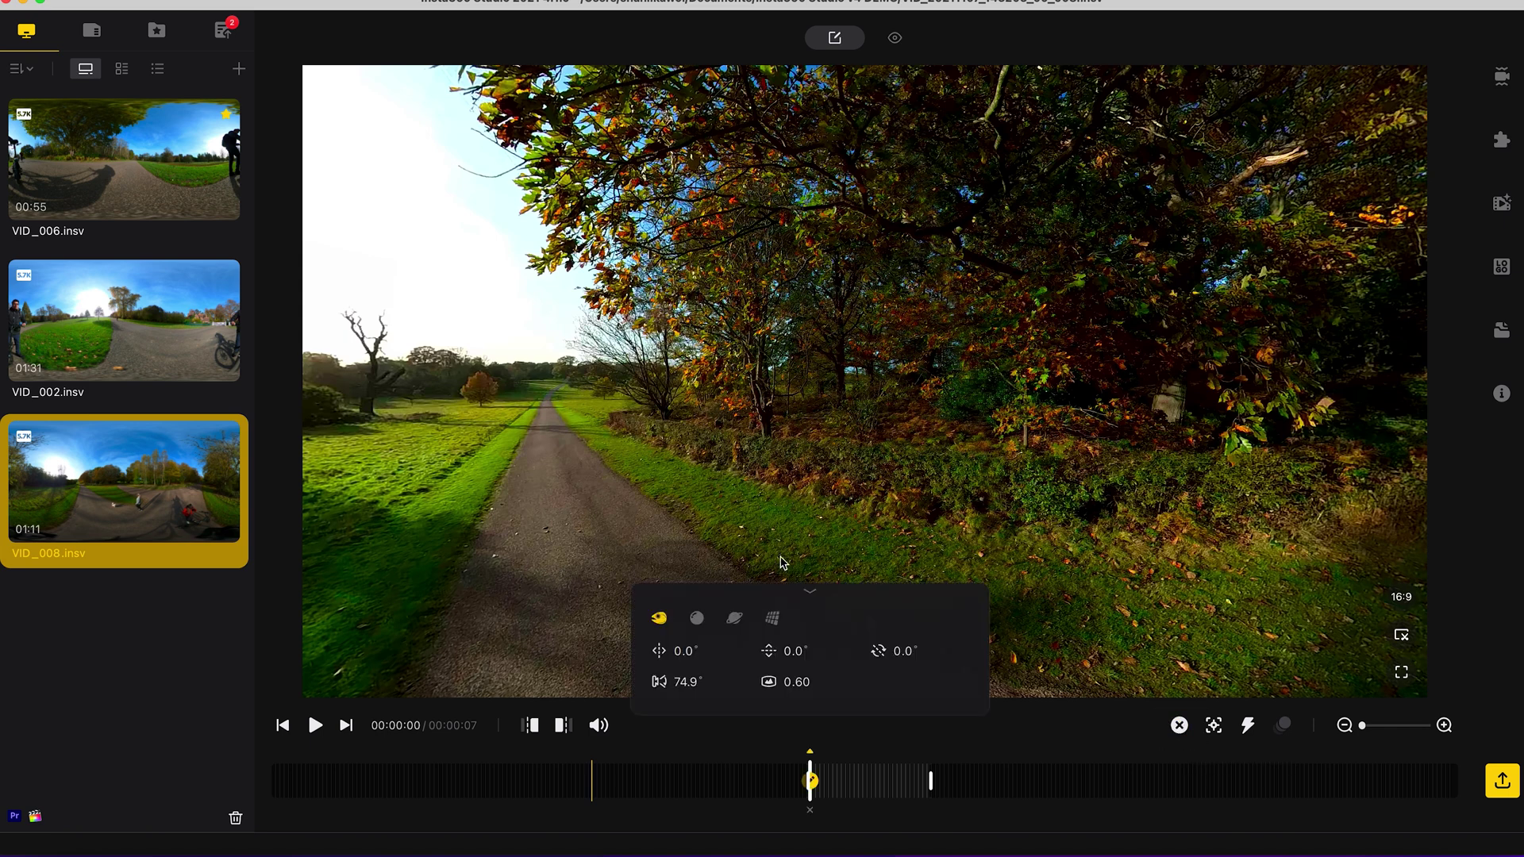
{"action": "left_click_drag", "start_coordinate": [710, 481], "coordinate": [1001, 500]}
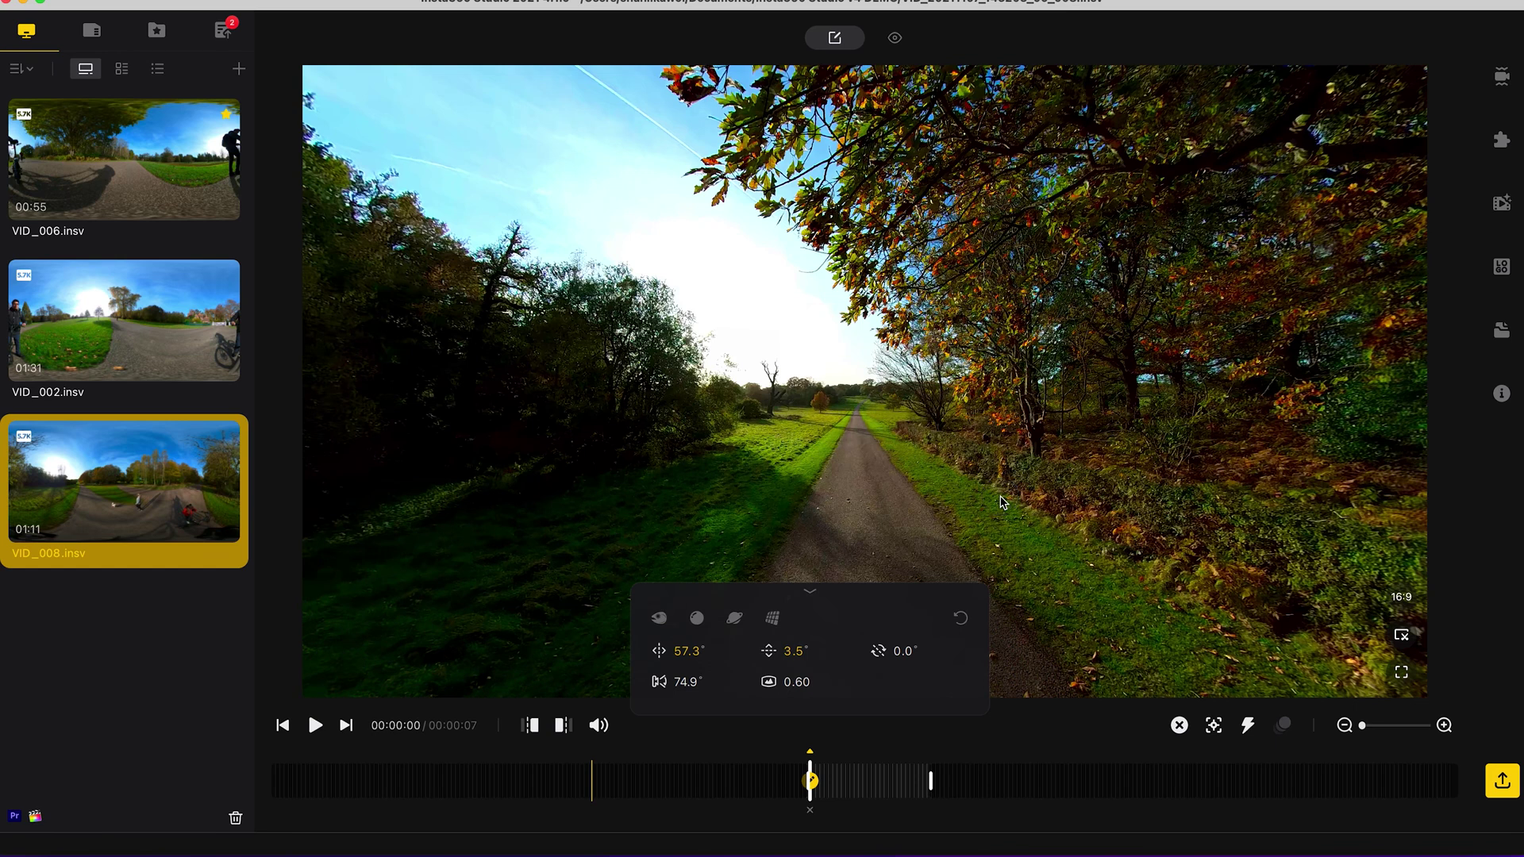
{"action": "left_click", "coordinate": [809, 592]}
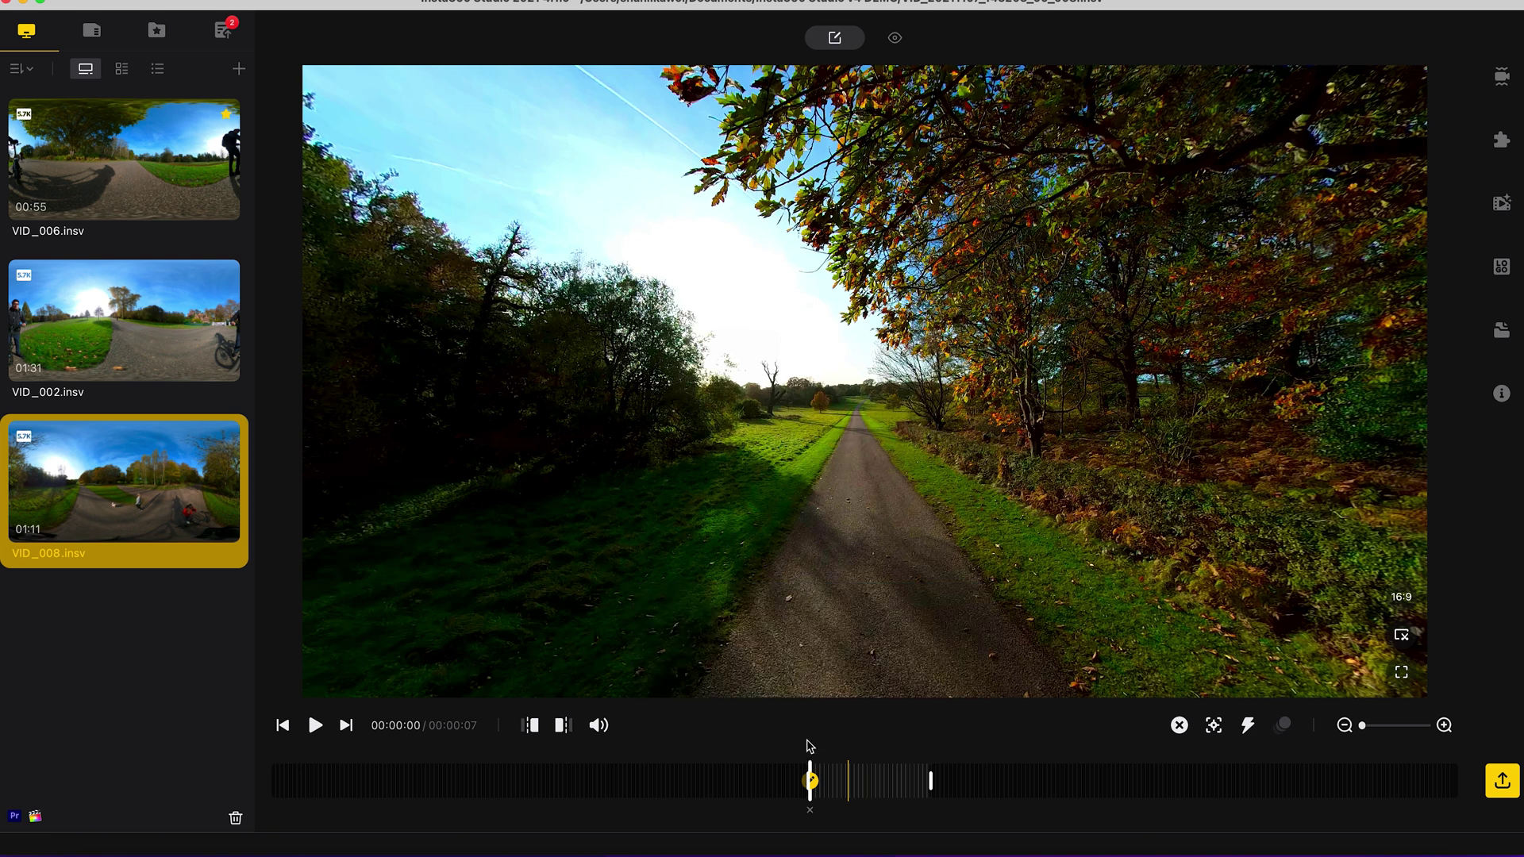
Add two more view keyframes, at just past 1 second and about 2 seconds
{"action": "left_click", "coordinate": [833, 776]}
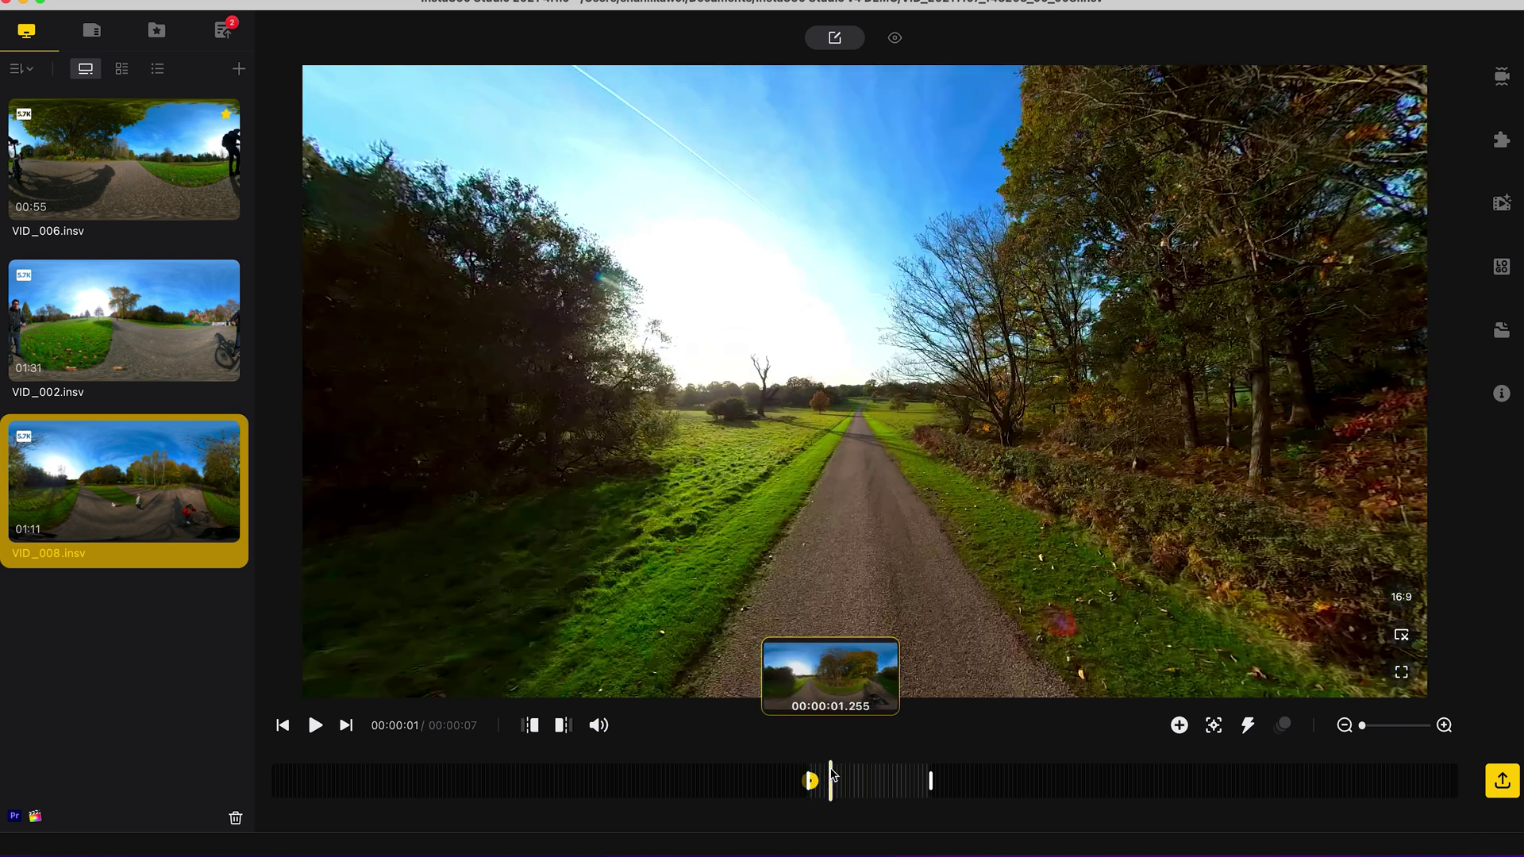
{"action": "left_click", "coordinate": [1444, 726]}
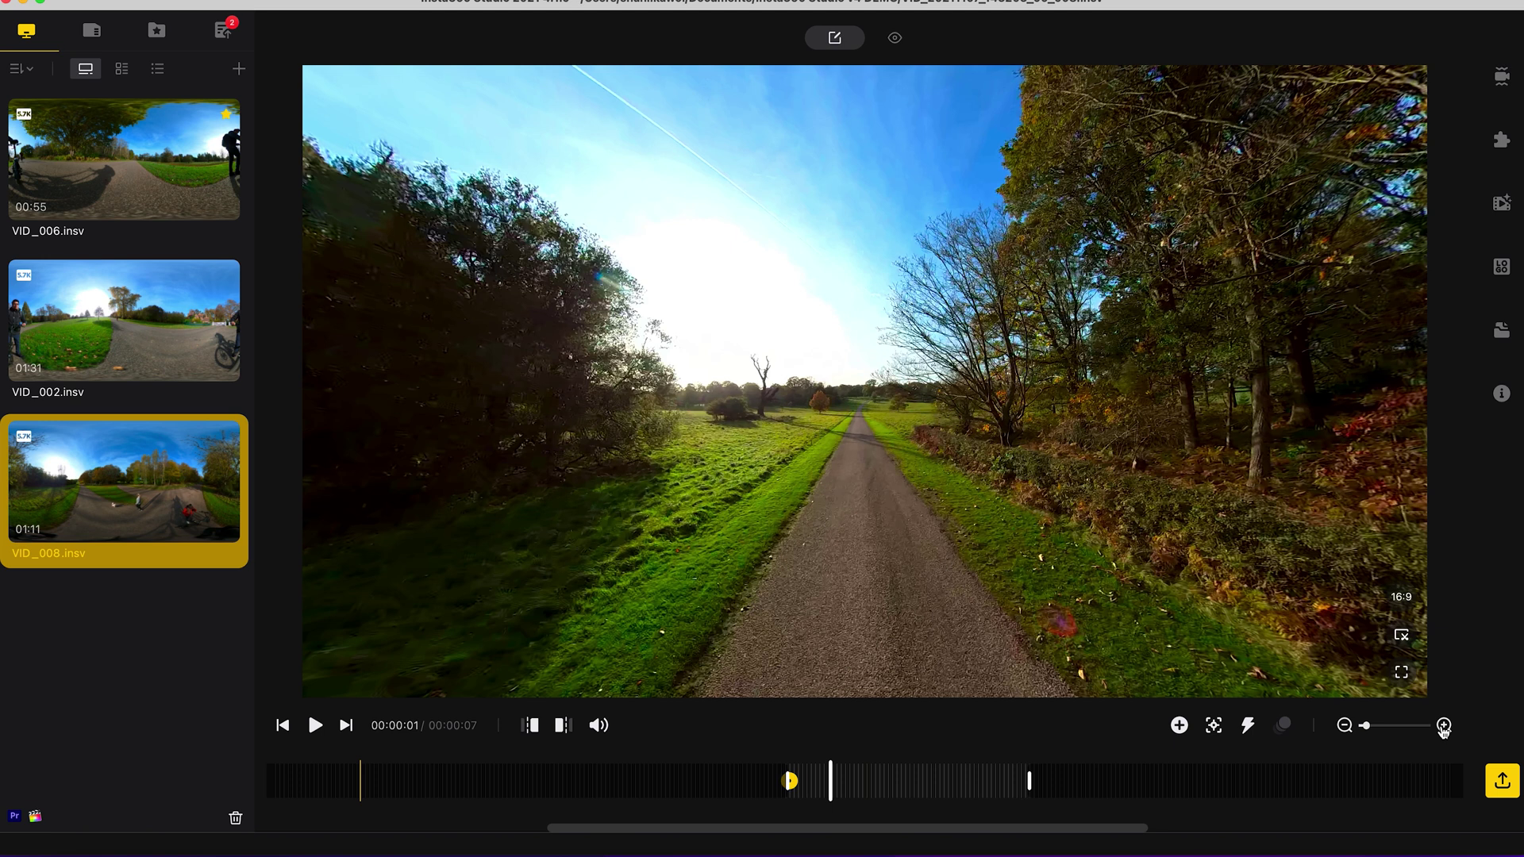
{"action": "left_click", "coordinate": [826, 778]}
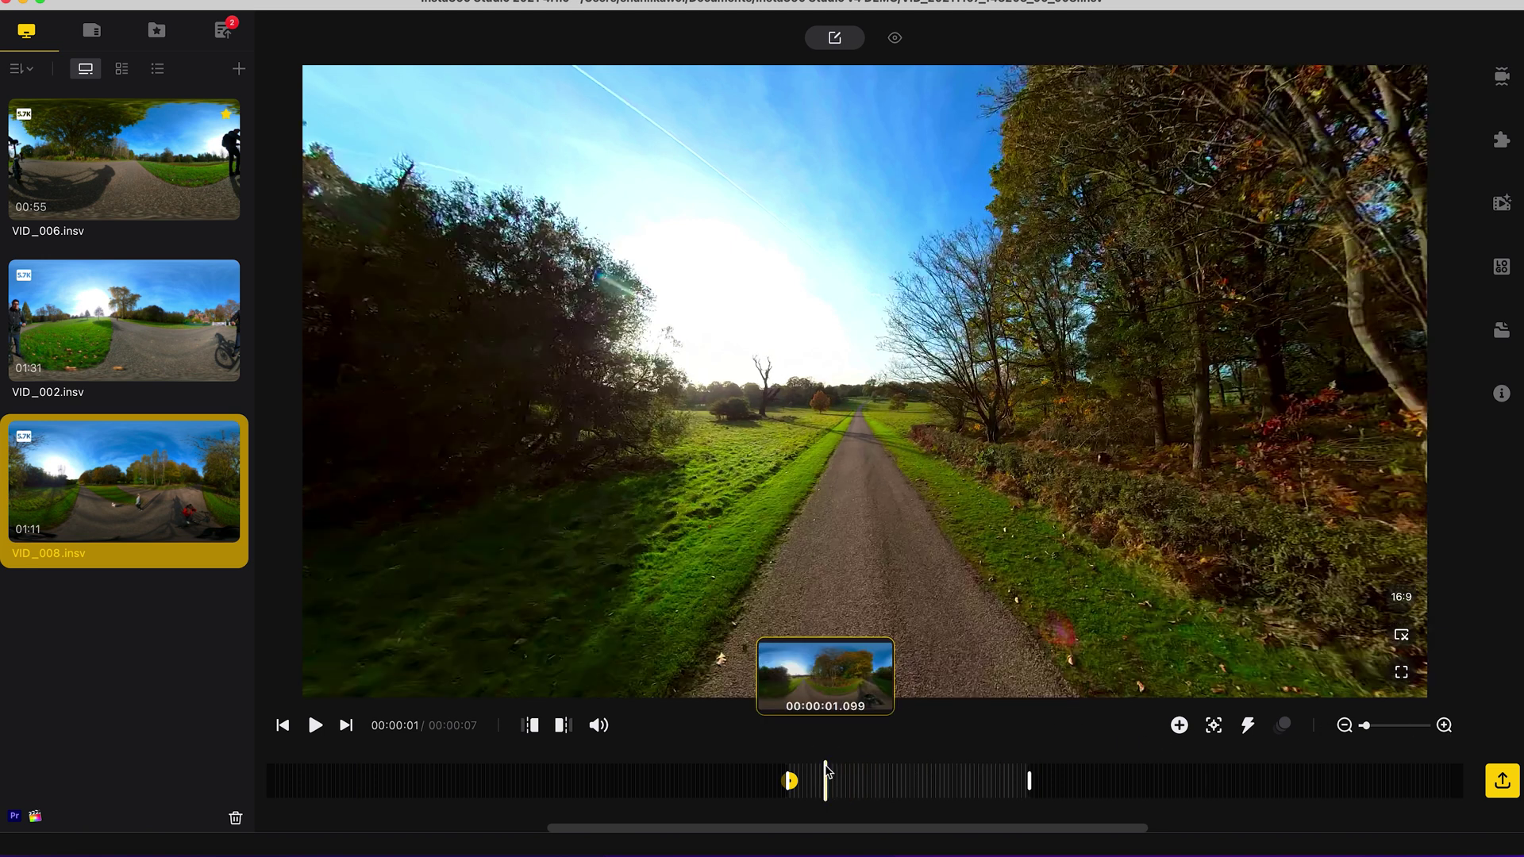
{"action": "left_click", "coordinate": [1179, 725]}
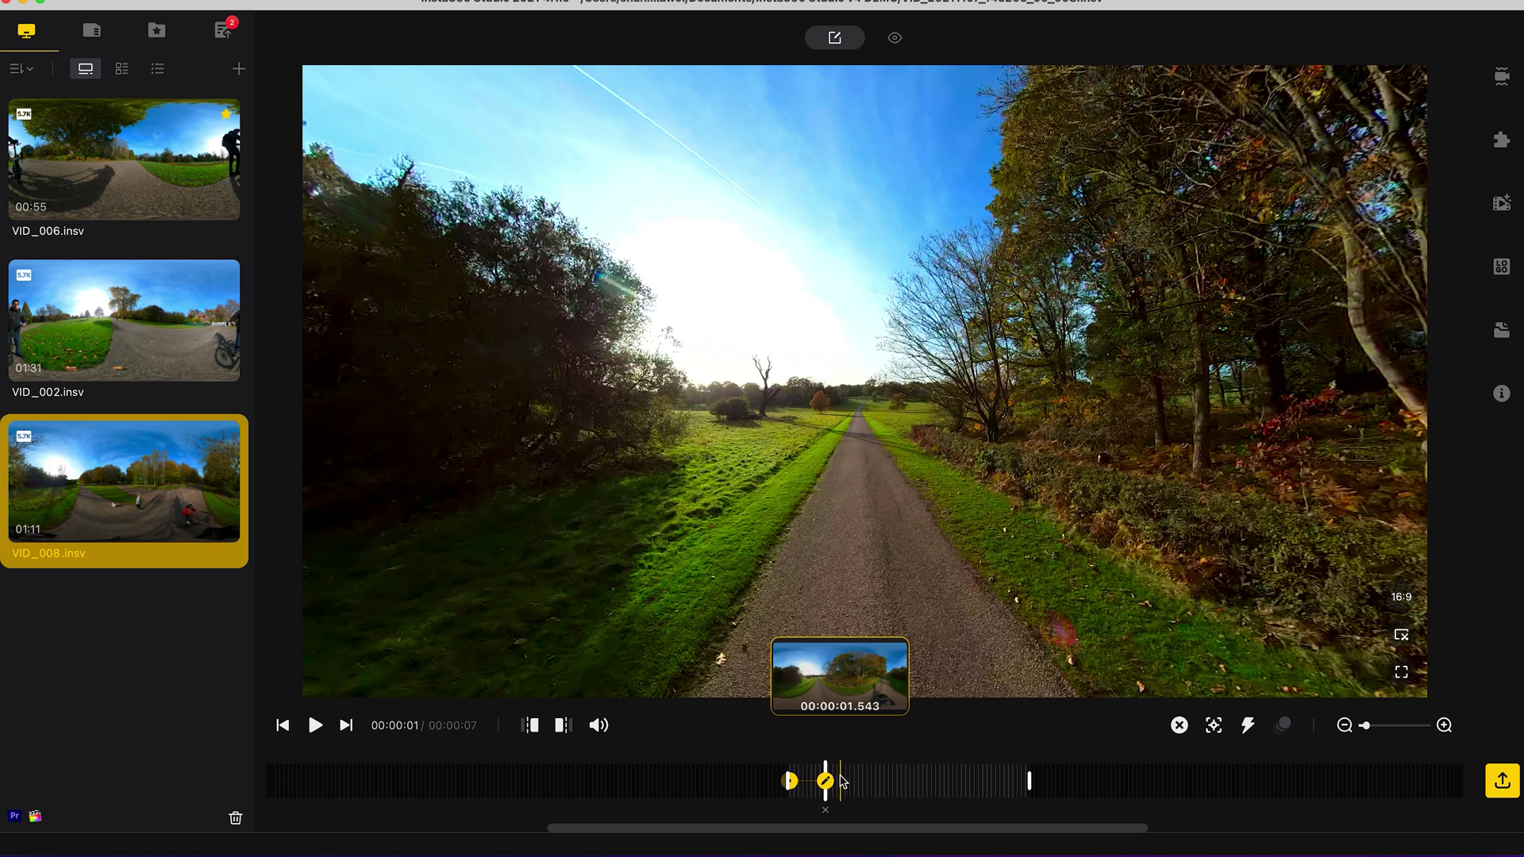
{"action": "left_click", "coordinate": [856, 782]}
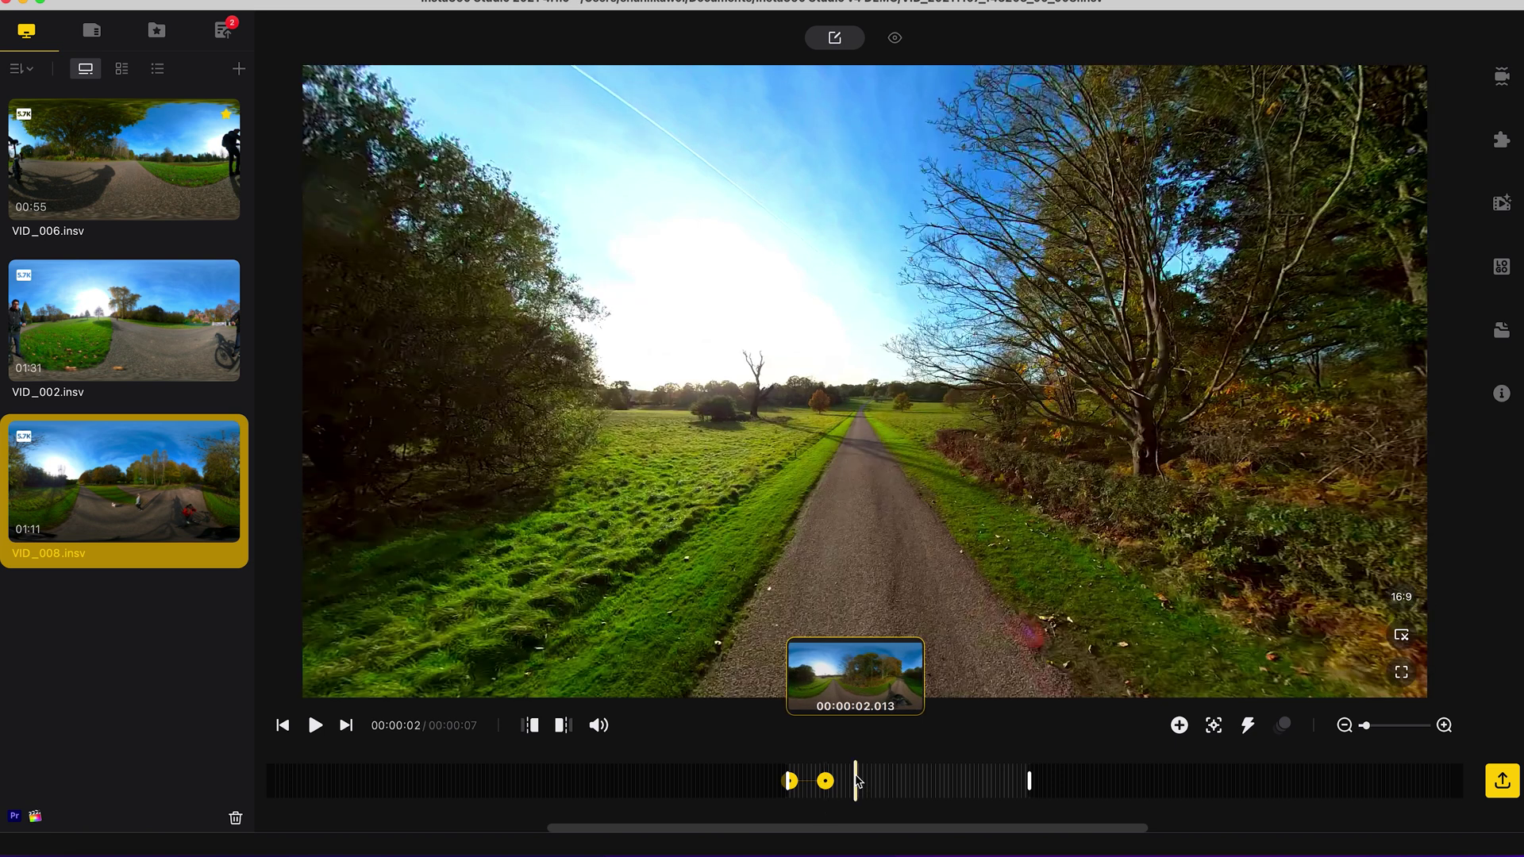
{"action": "left_click", "coordinate": [1179, 725]}
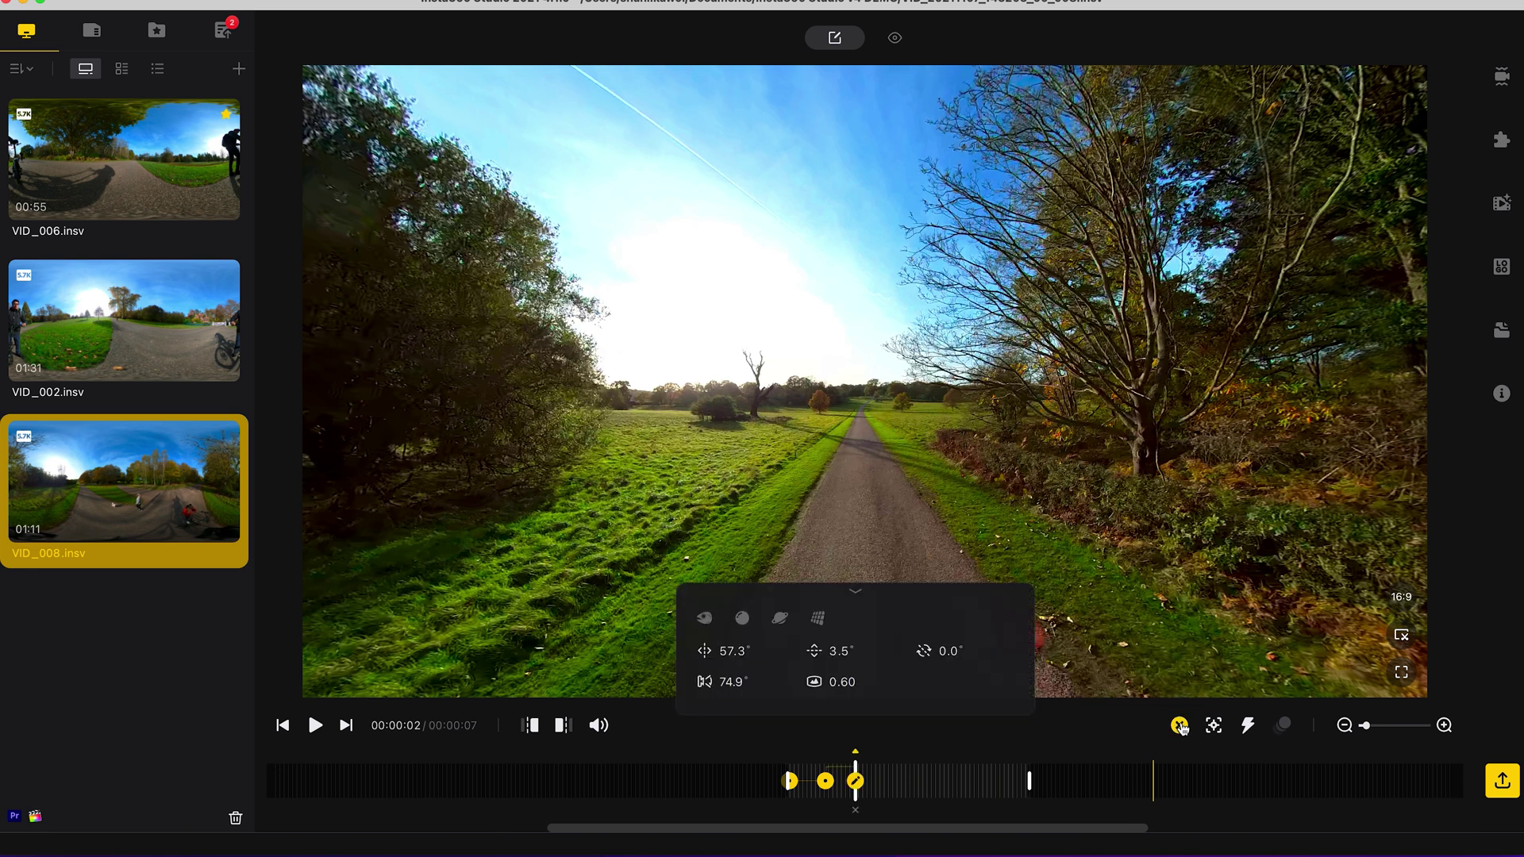
Switch to Tiny Planet, then add a 5 s keyframe with -360 roll and about 132° FOV
{"action": "left_click", "coordinate": [782, 620]}
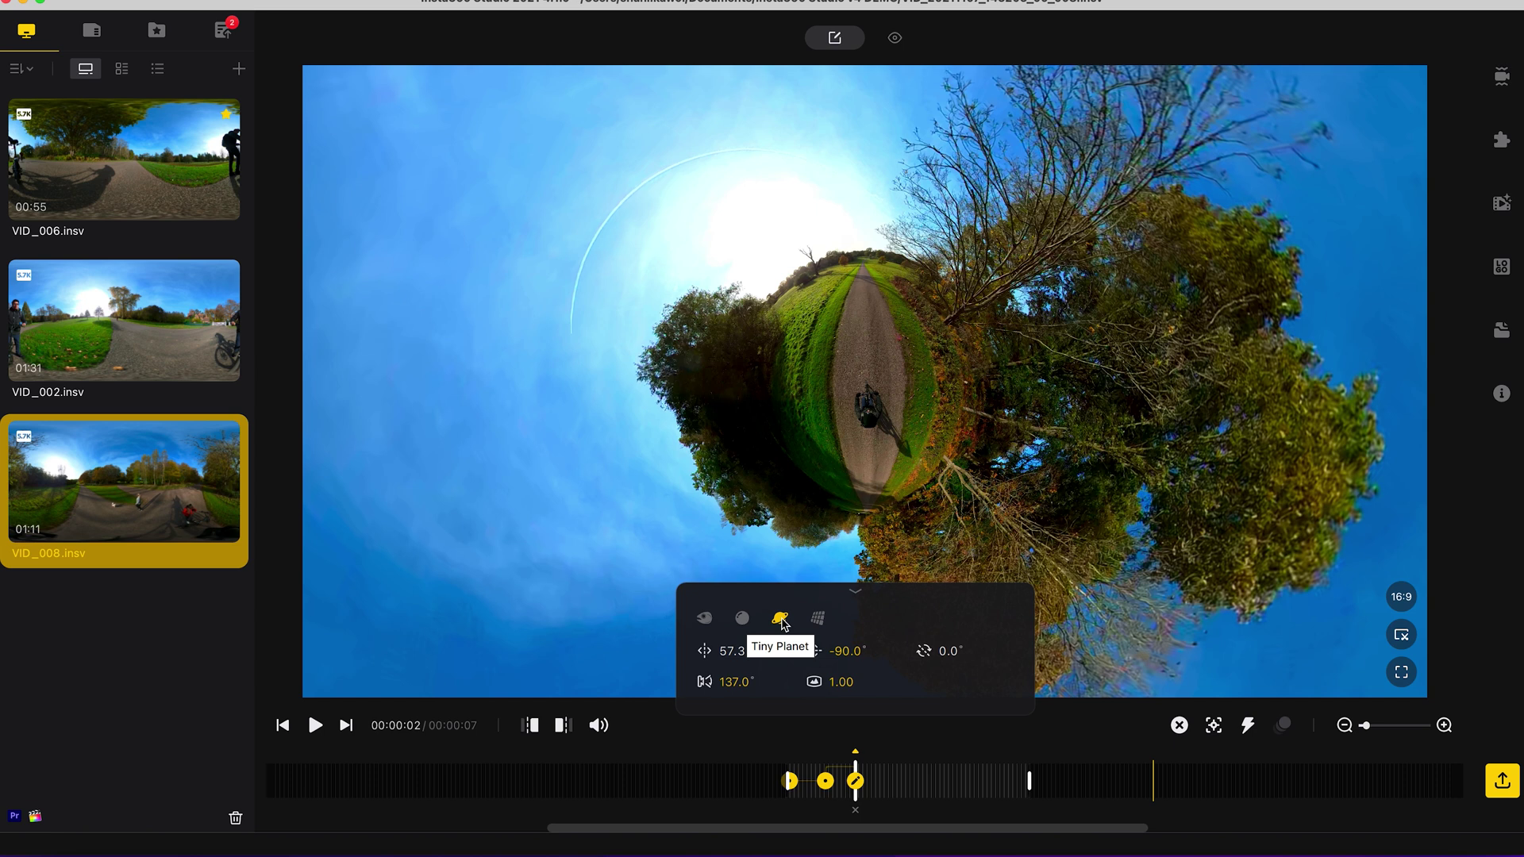
{"action": "left_click", "coordinate": [857, 594]}
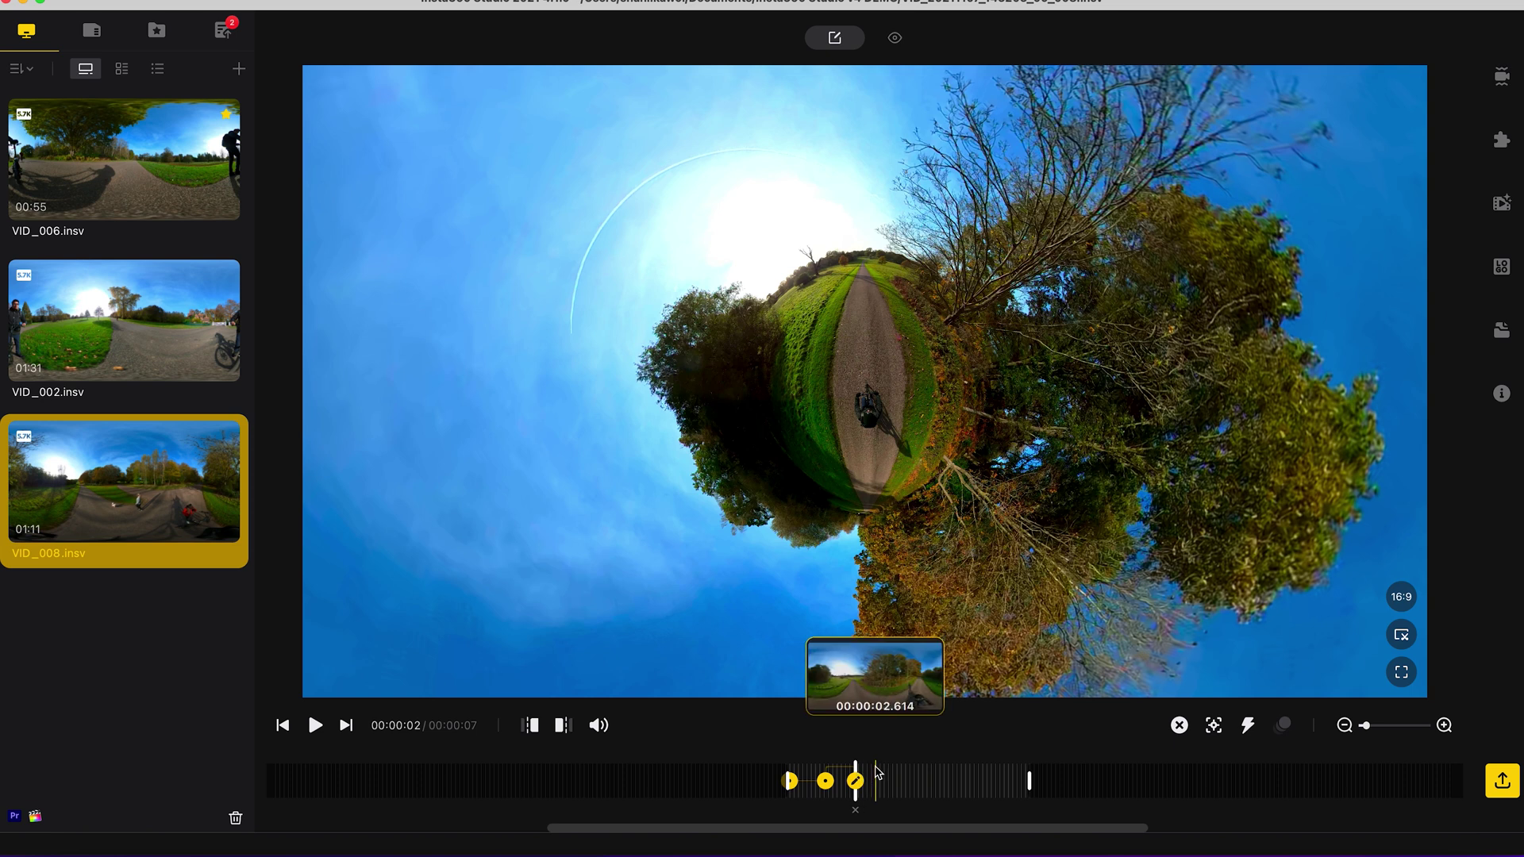
{"action": "left_click", "coordinate": [957, 770]}
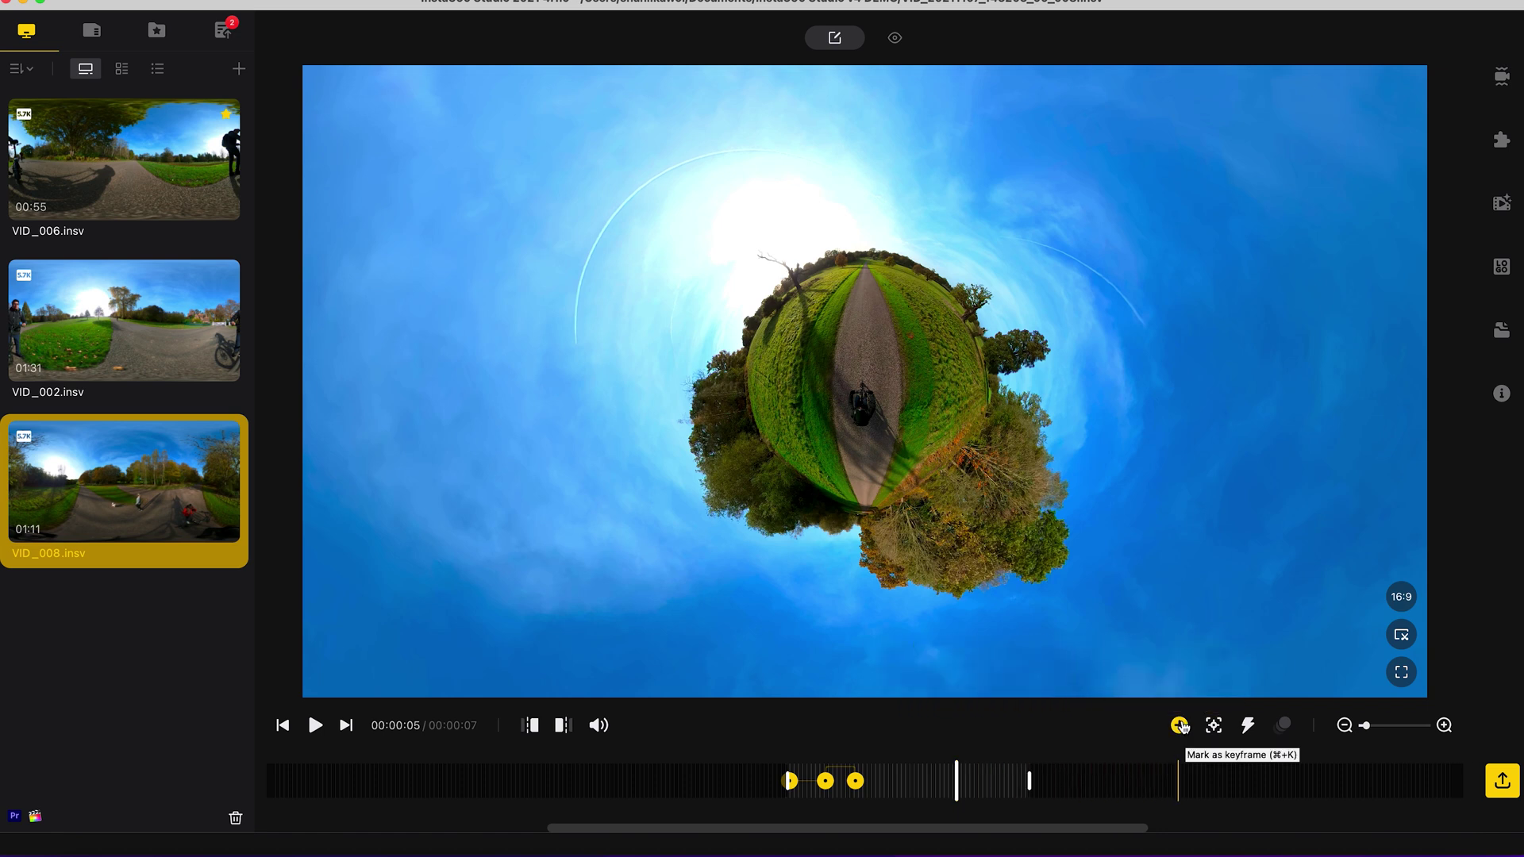
{"action": "left_click", "coordinate": [1181, 726]}
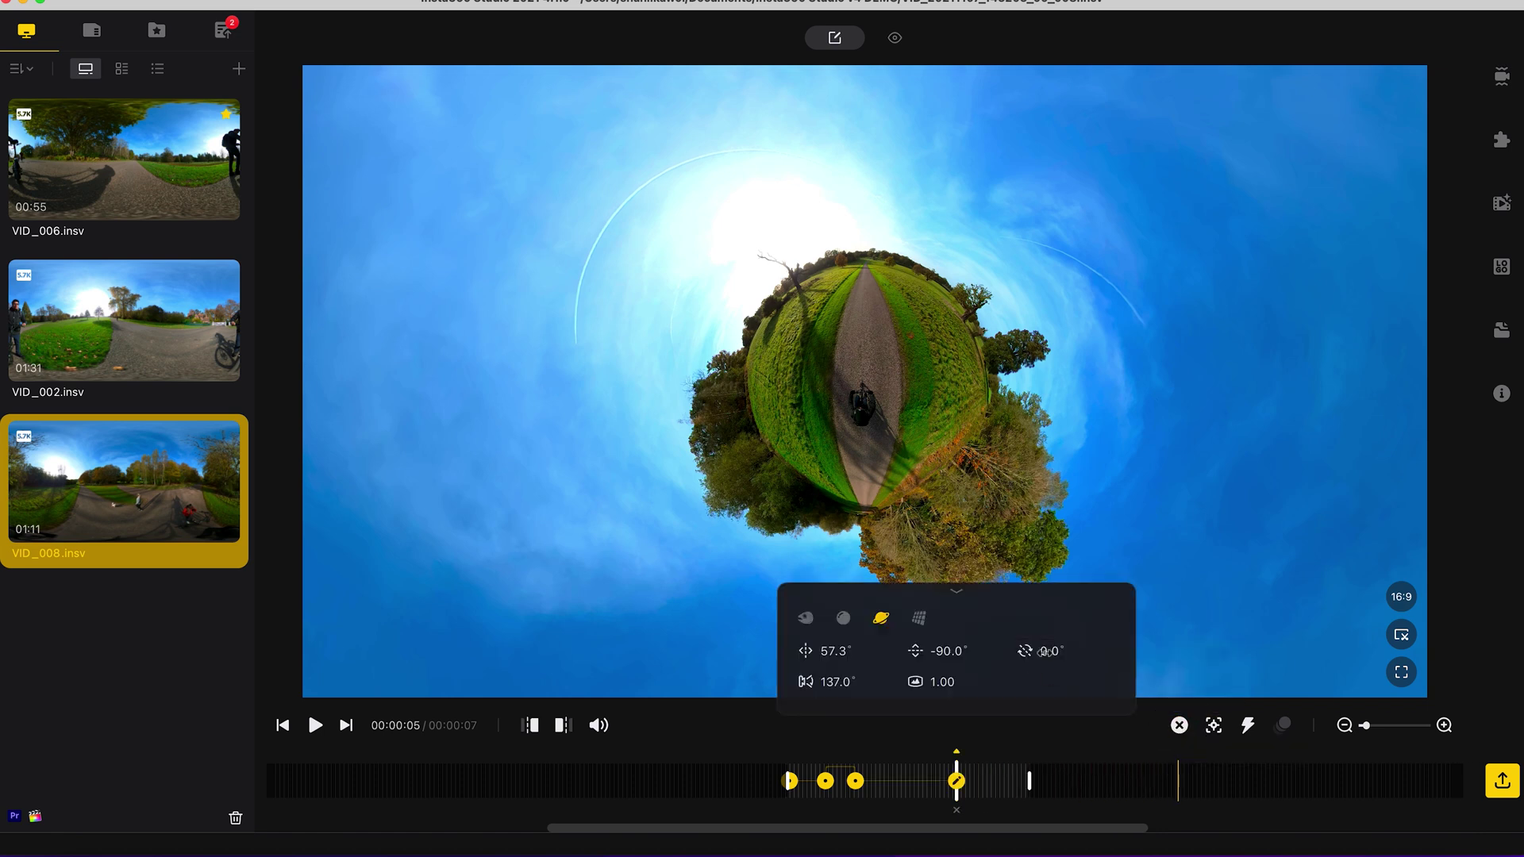
{"action": "left_click", "coordinate": [1049, 651]}
{"action": "type", "text": "-360"}
{"action": "key", "text": "Return"}
{"action": "left_click_drag", "start_coordinate": [844, 685], "coordinate": [804, 684]}
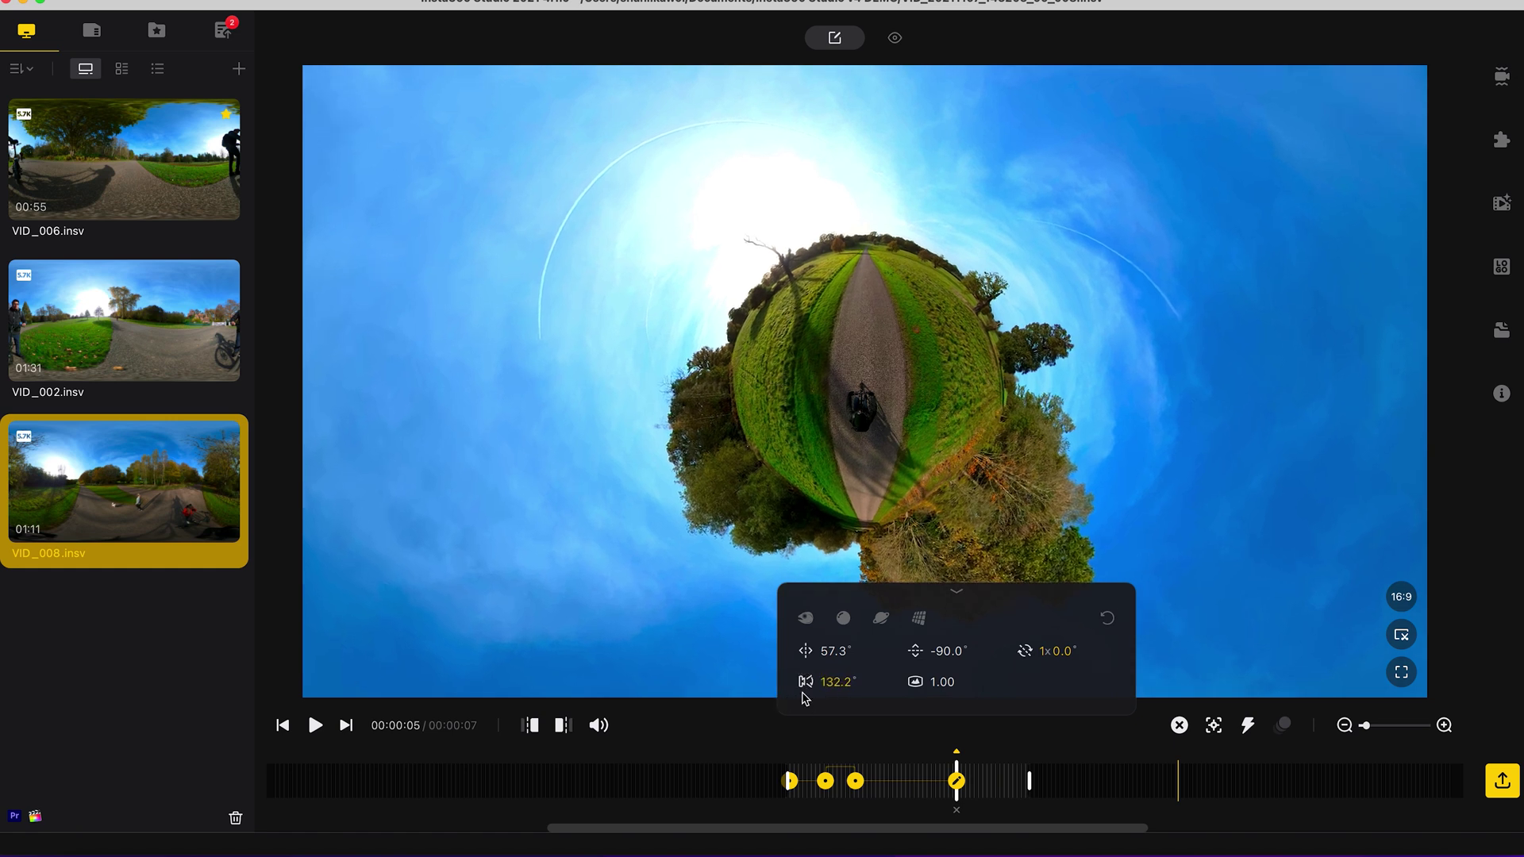
{"action": "left_click", "coordinate": [959, 594]}
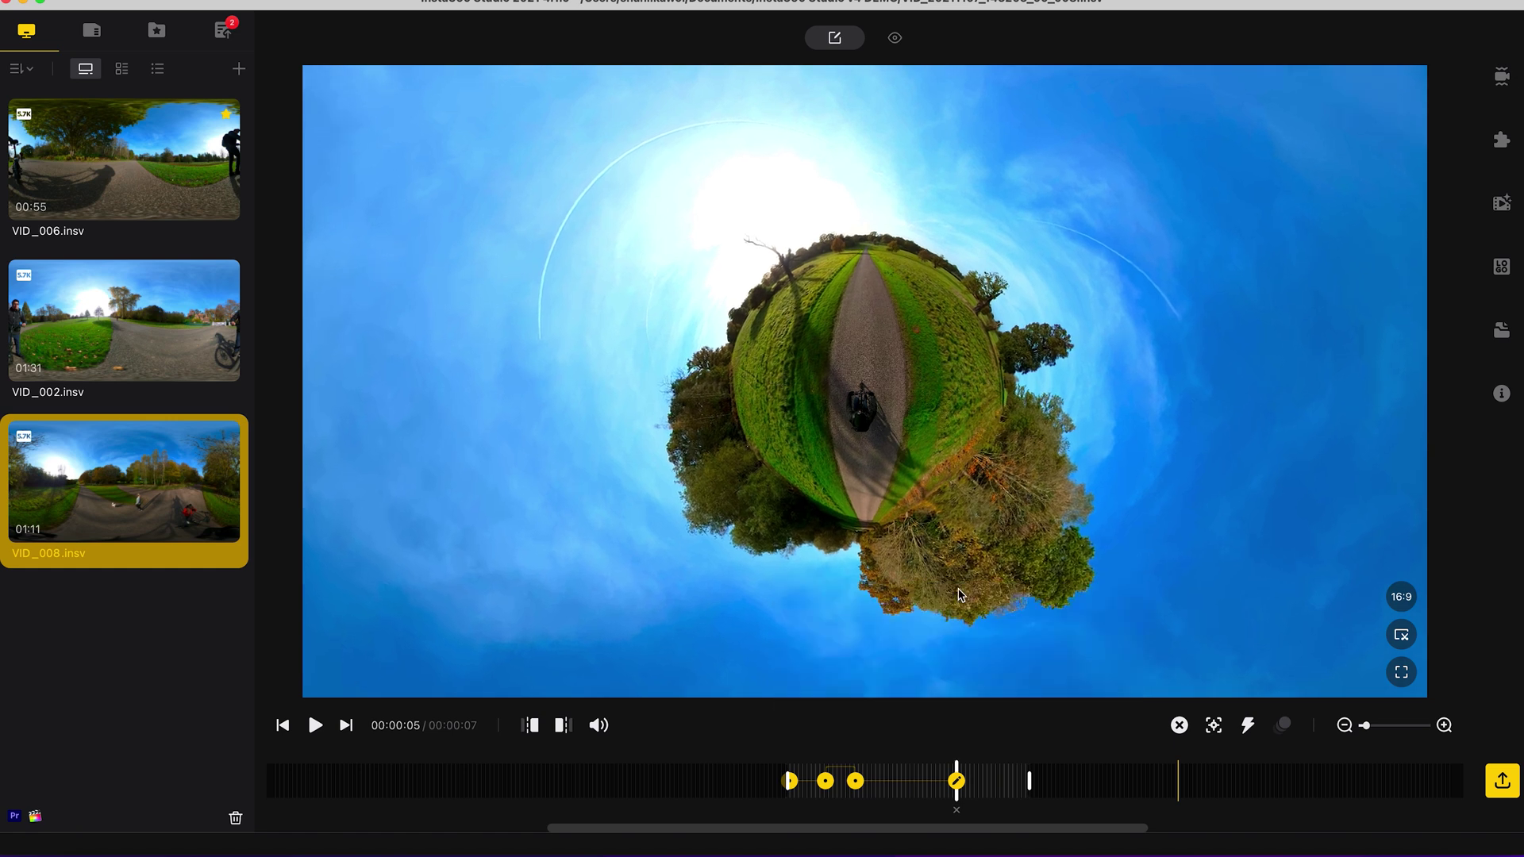
Add a keyframe at about 6 seconds set to Natural View
{"action": "left_click", "coordinate": [992, 769]}
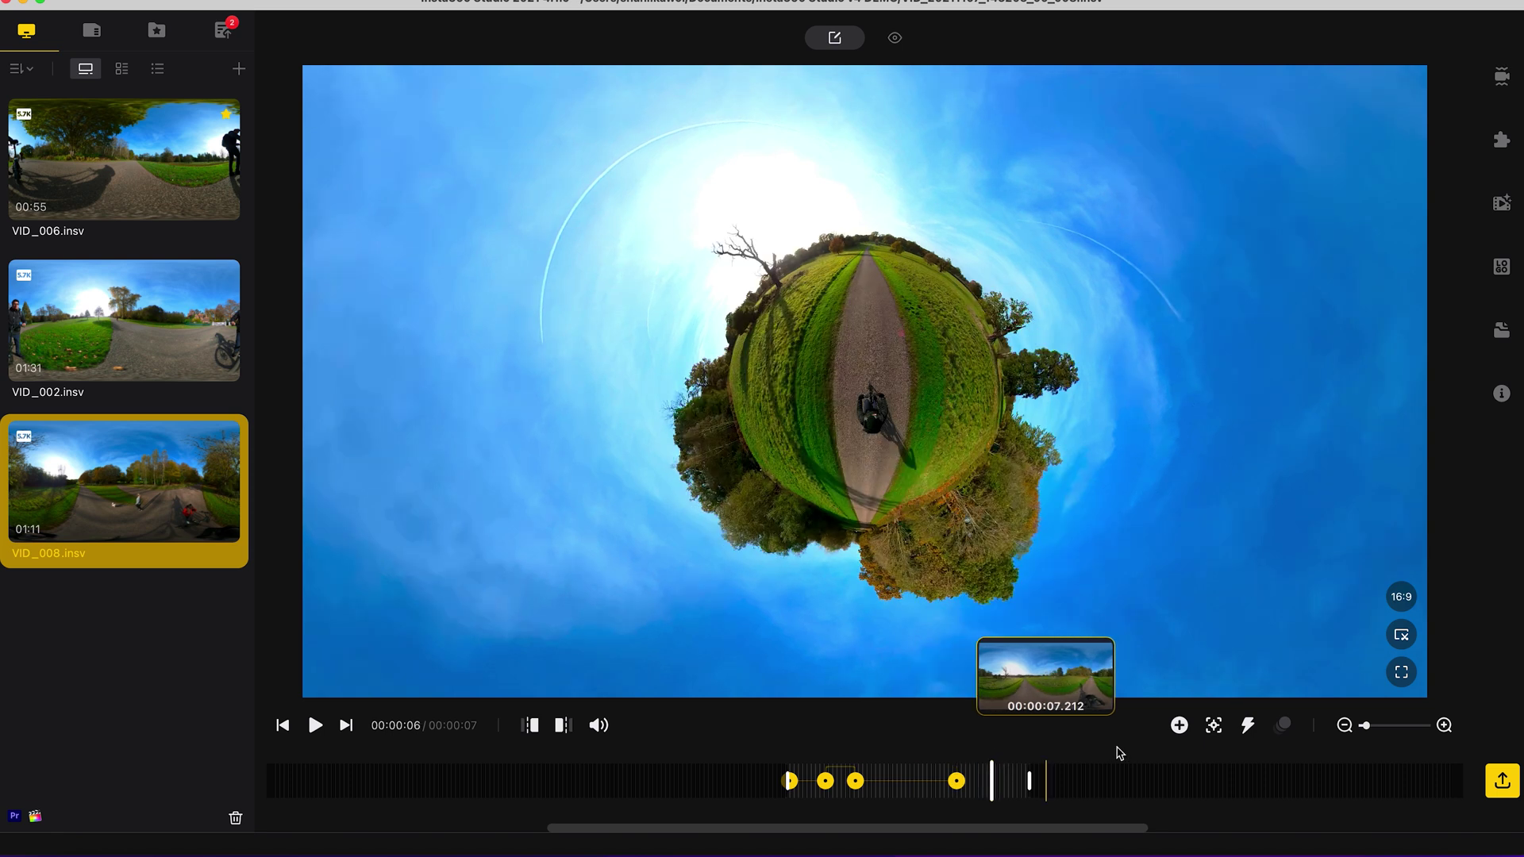
{"action": "left_click", "coordinate": [1179, 726]}
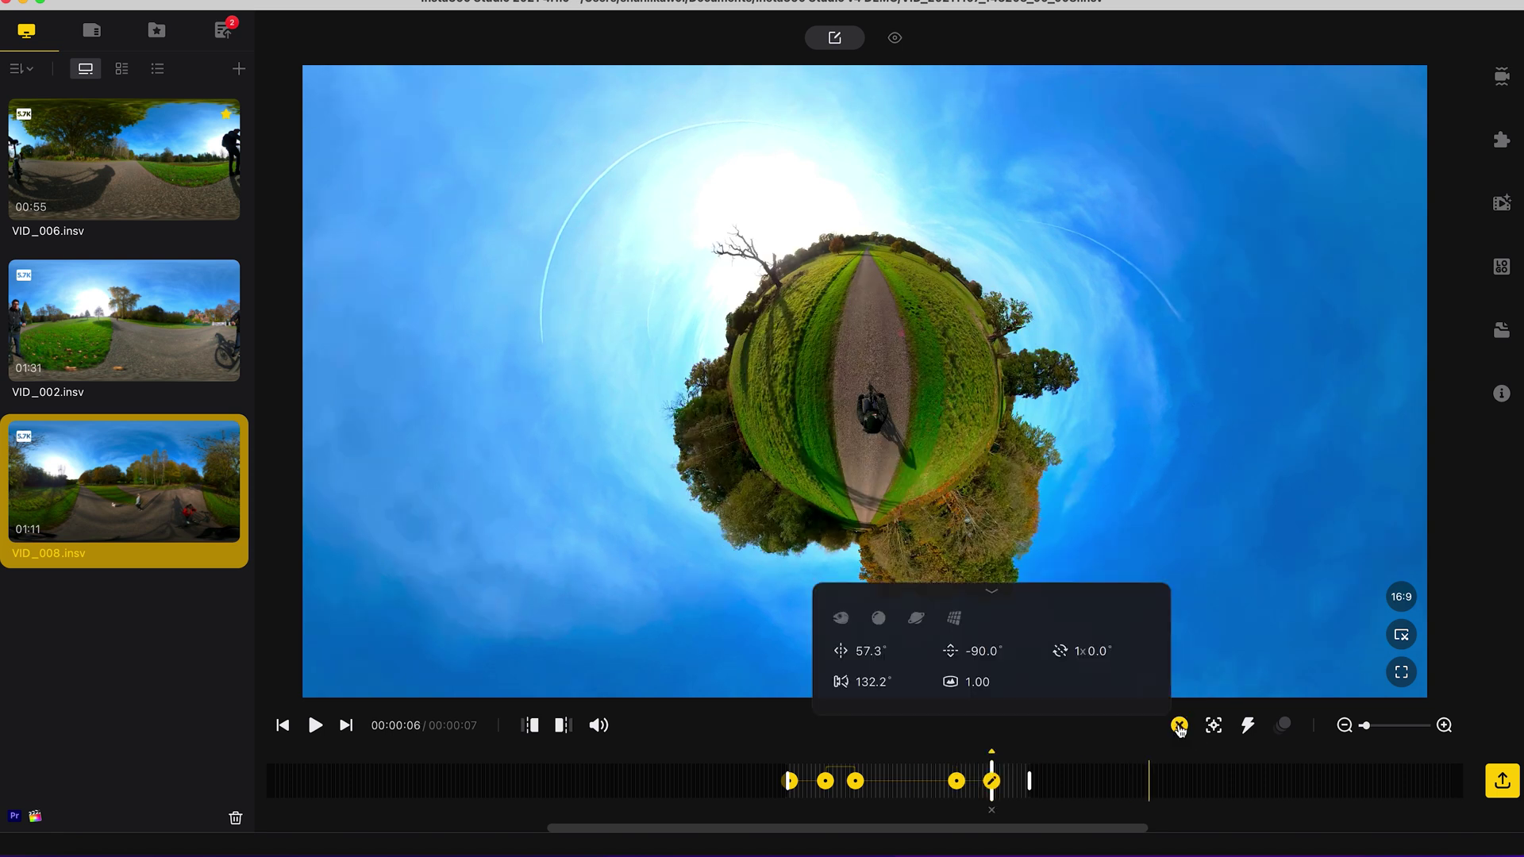
{"action": "left_click", "coordinate": [955, 620]}
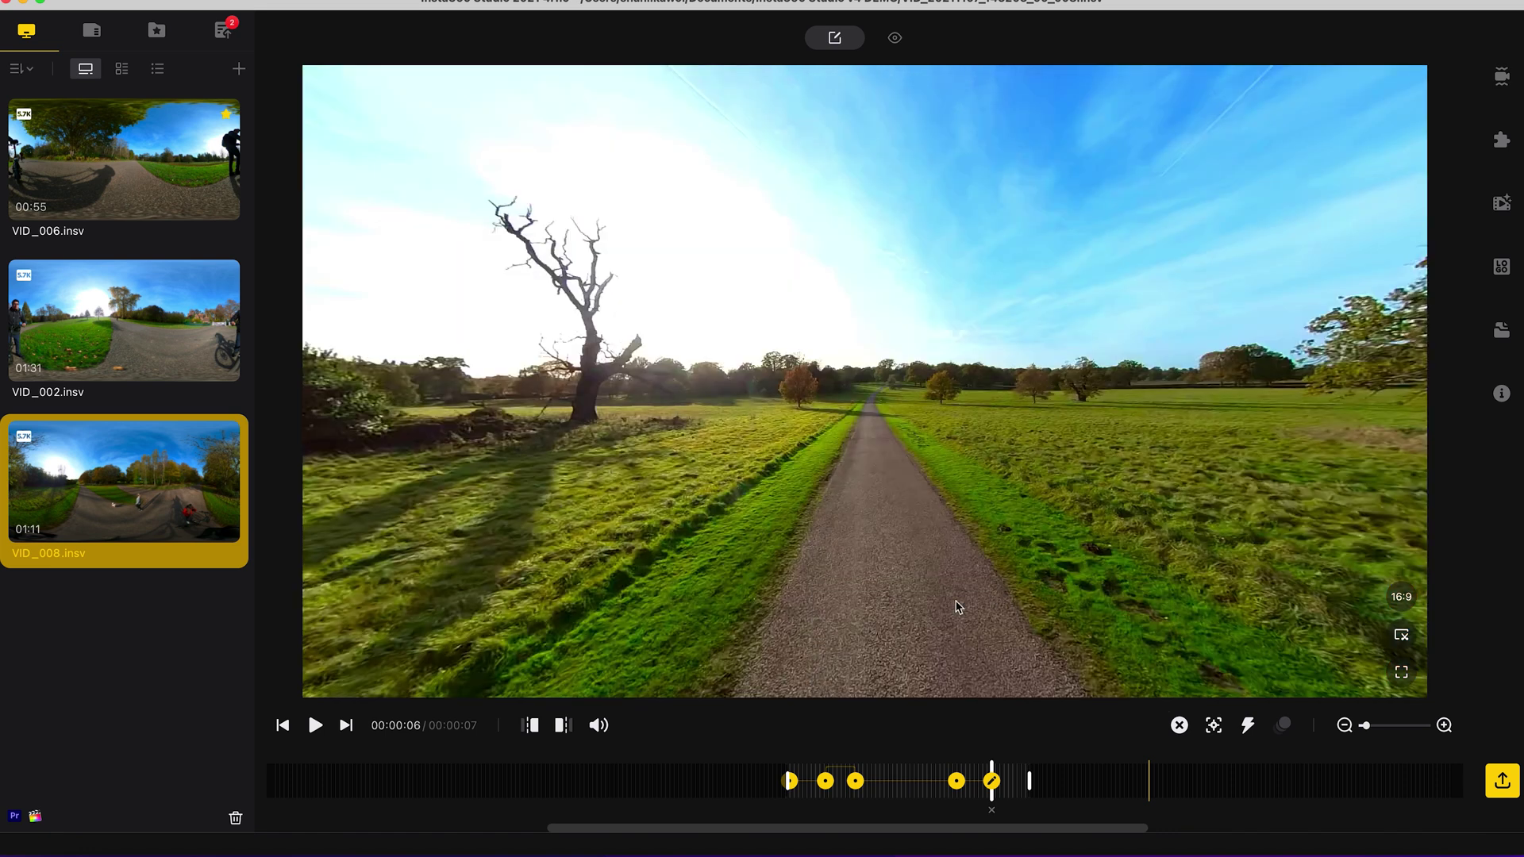
Add an end keyframe widened to 100.3° field of view, then play from the start
{"action": "left_click", "coordinate": [346, 726]}
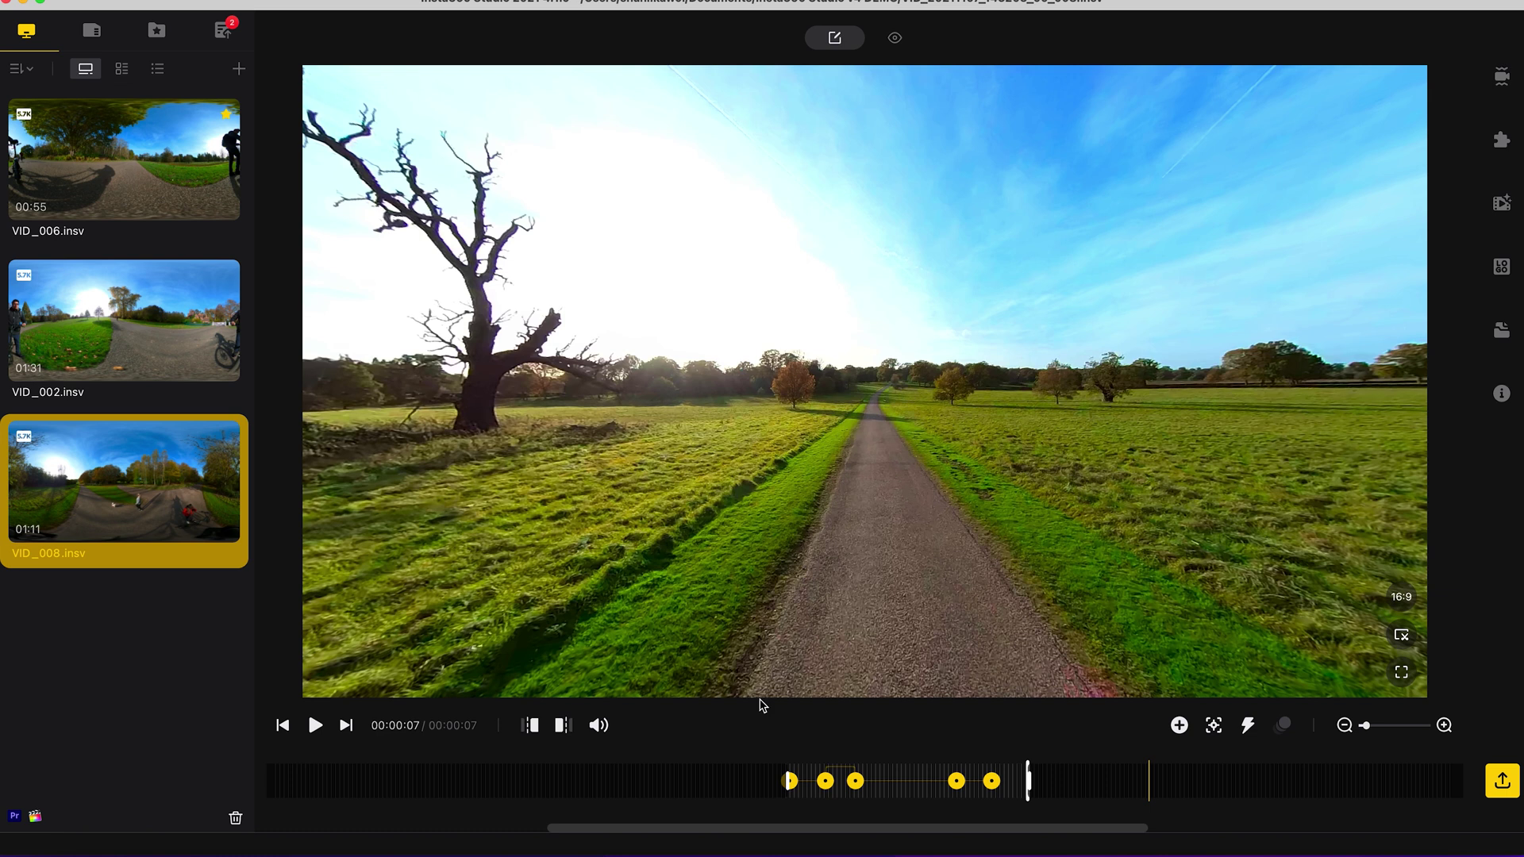
{"action": "left_click", "coordinate": [1176, 726]}
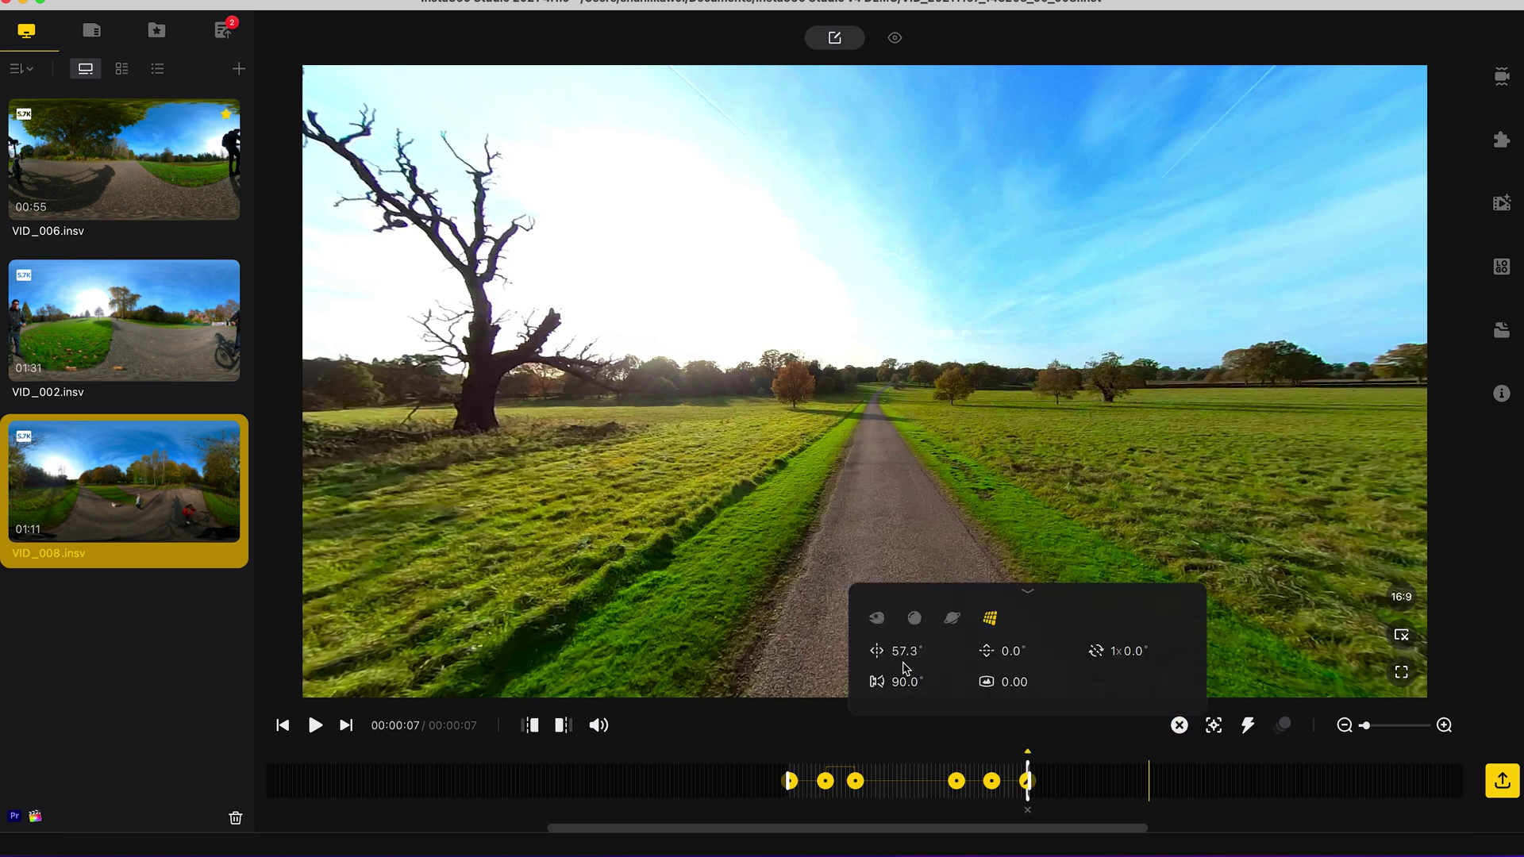
{"action": "left_click_drag", "start_coordinate": [905, 682], "coordinate": [995, 681]}
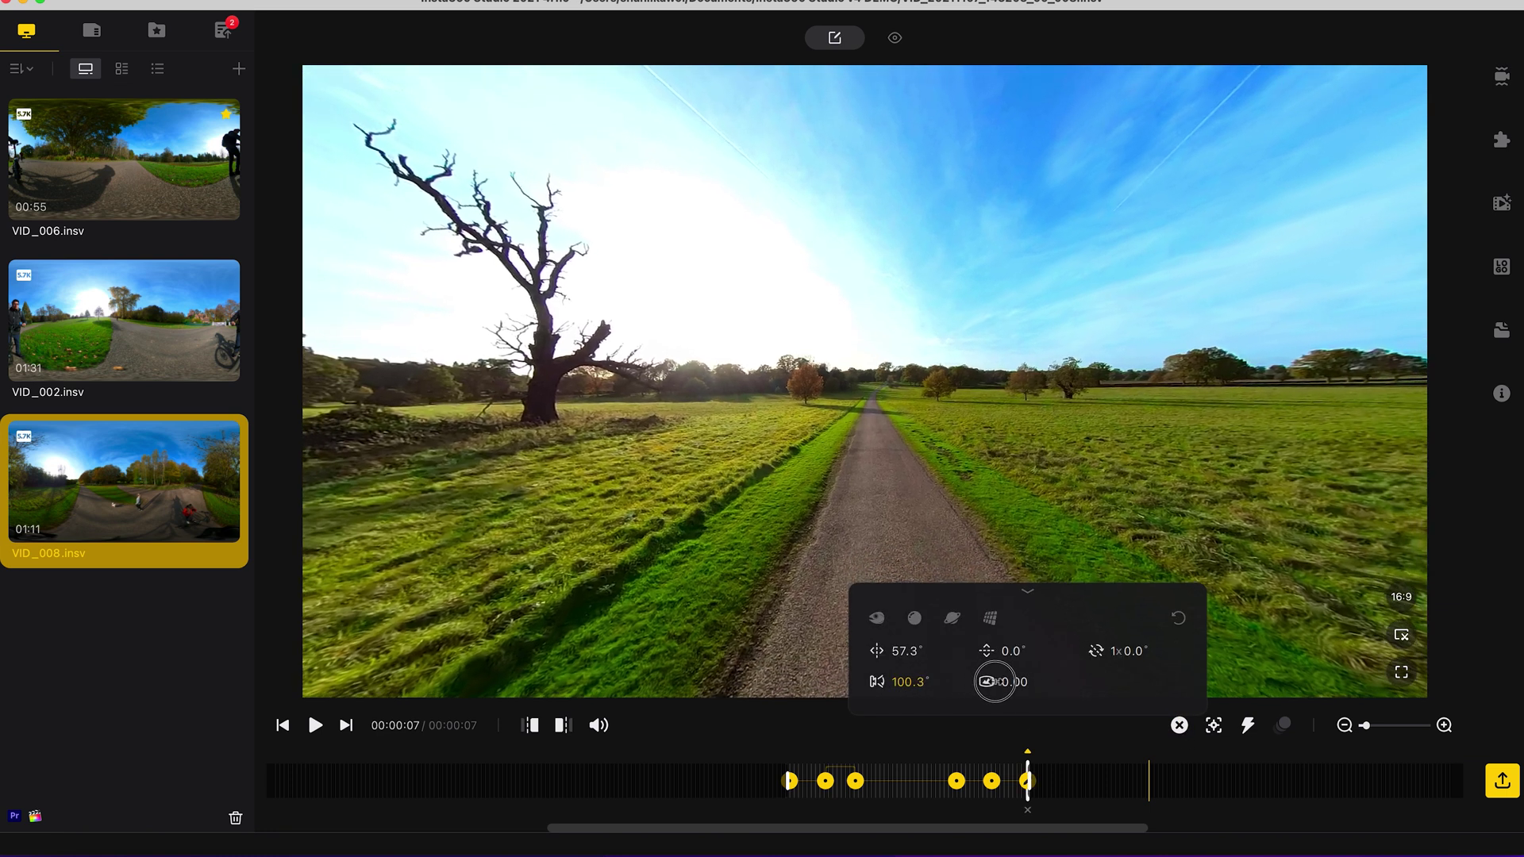
{"action": "left_click", "coordinate": [1027, 589]}
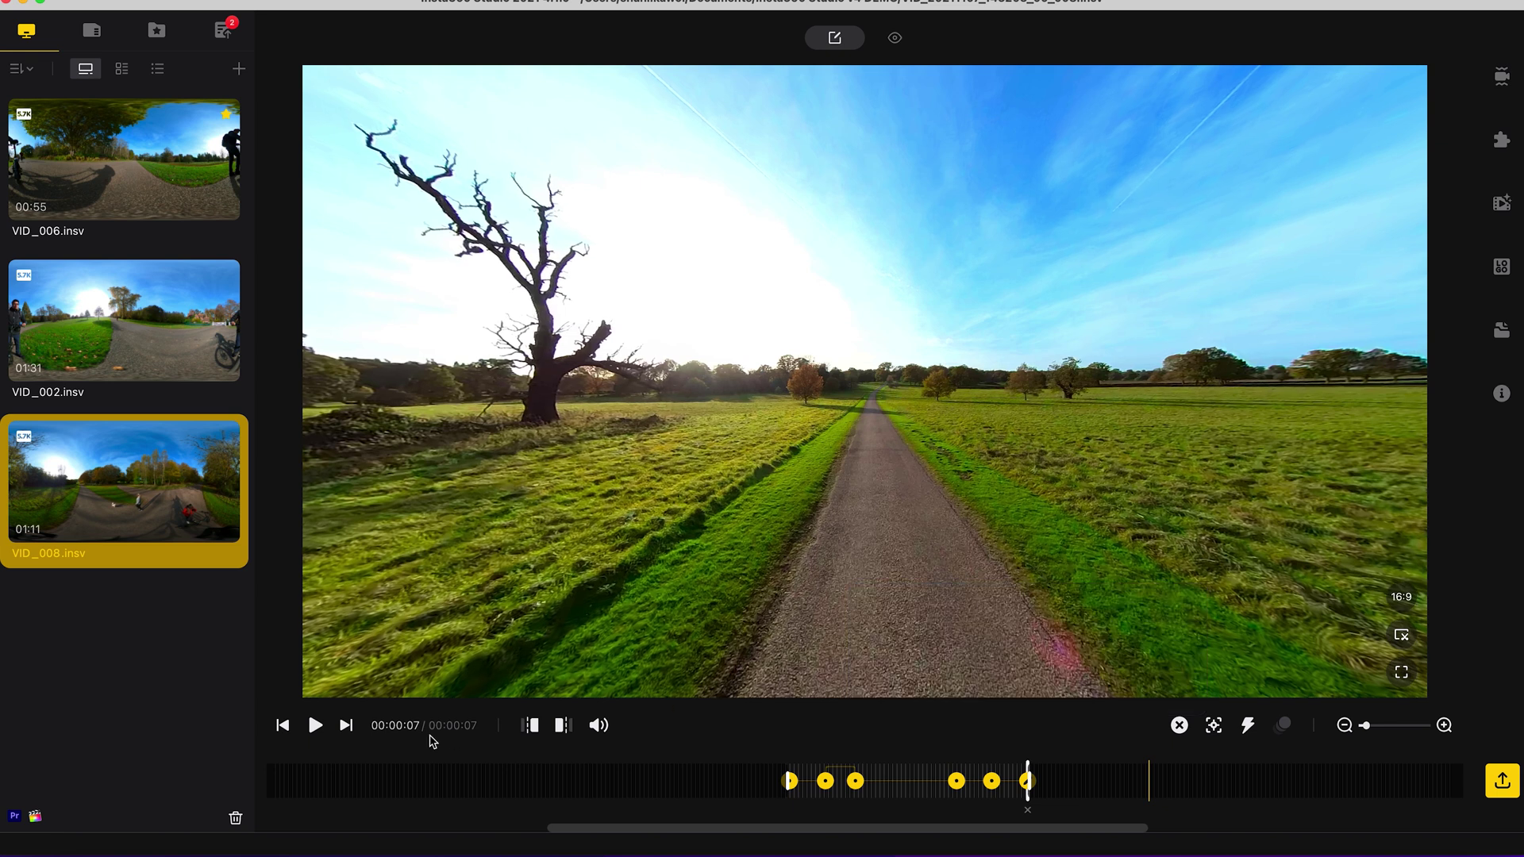
{"action": "left_click", "coordinate": [282, 726]}
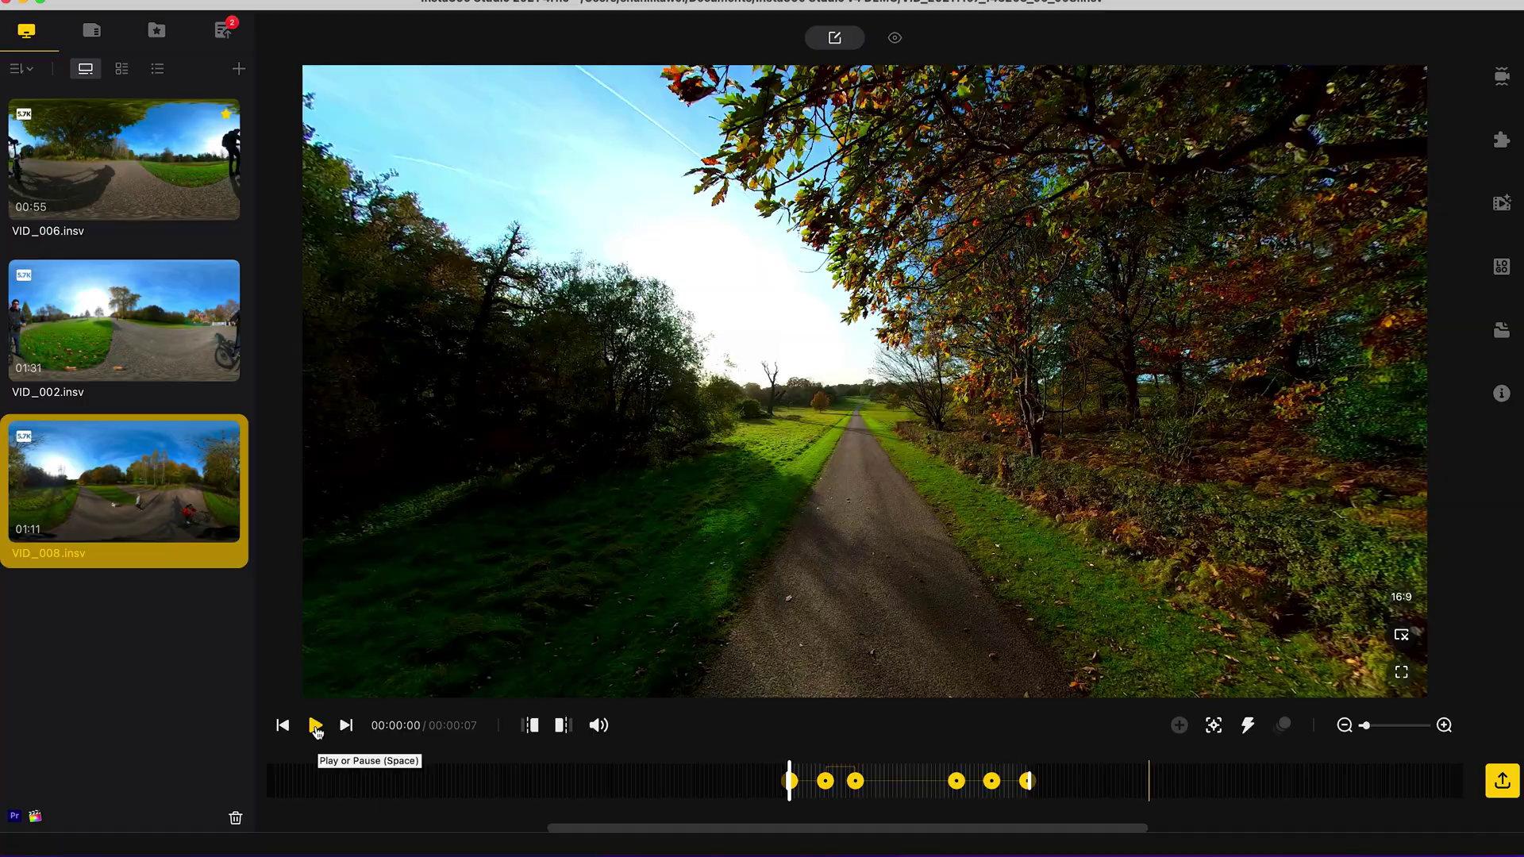
{"action": "left_click", "coordinate": [315, 726]}
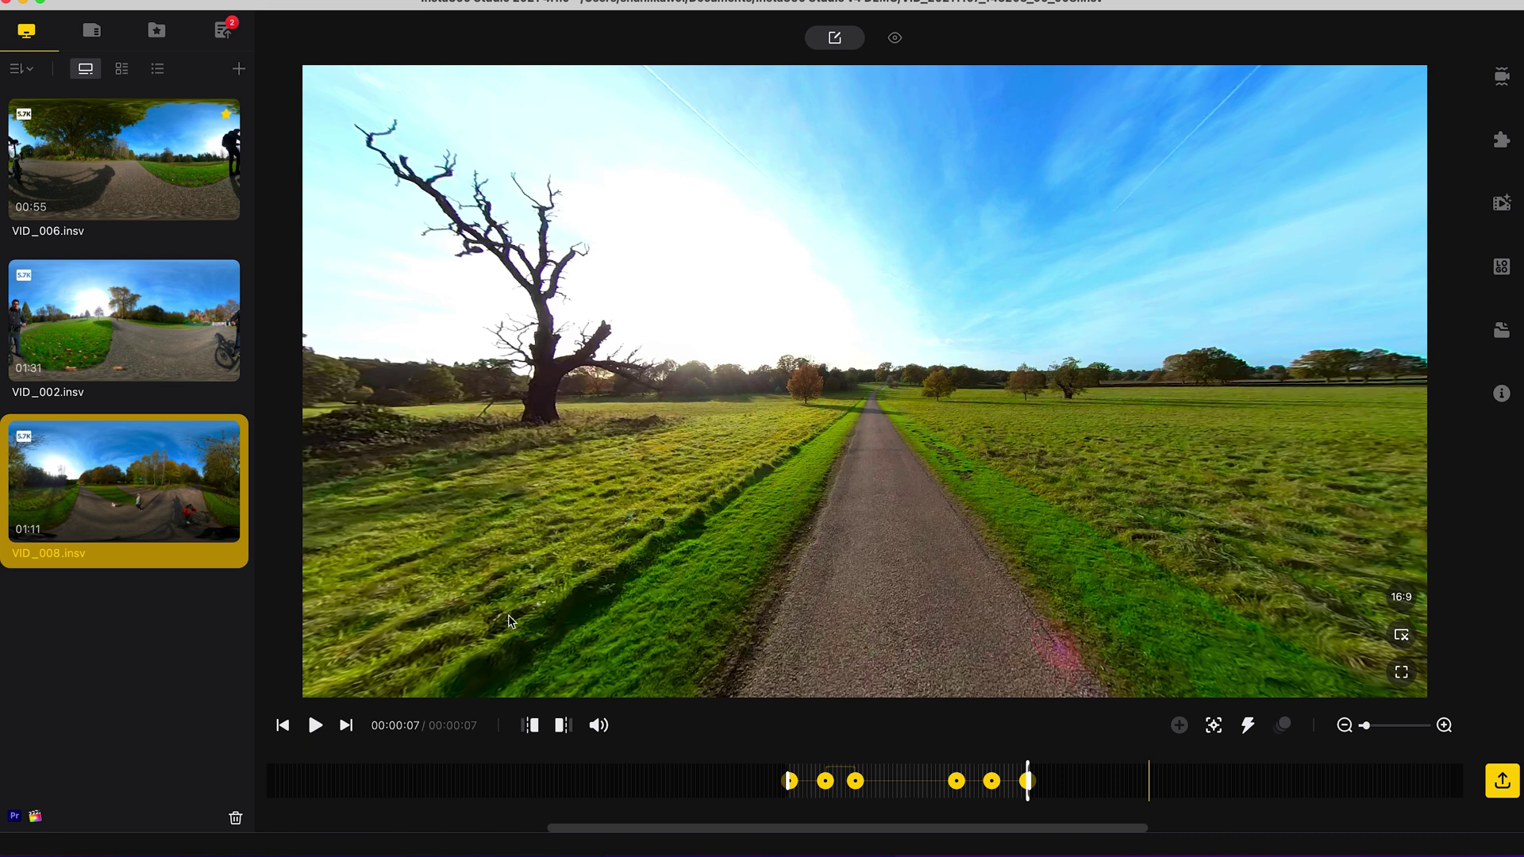
Queue VID_008's export at 3840 resolution, 100 Mbps bitrate and H.265 encoding
{"action": "left_click", "coordinate": [1502, 781]}
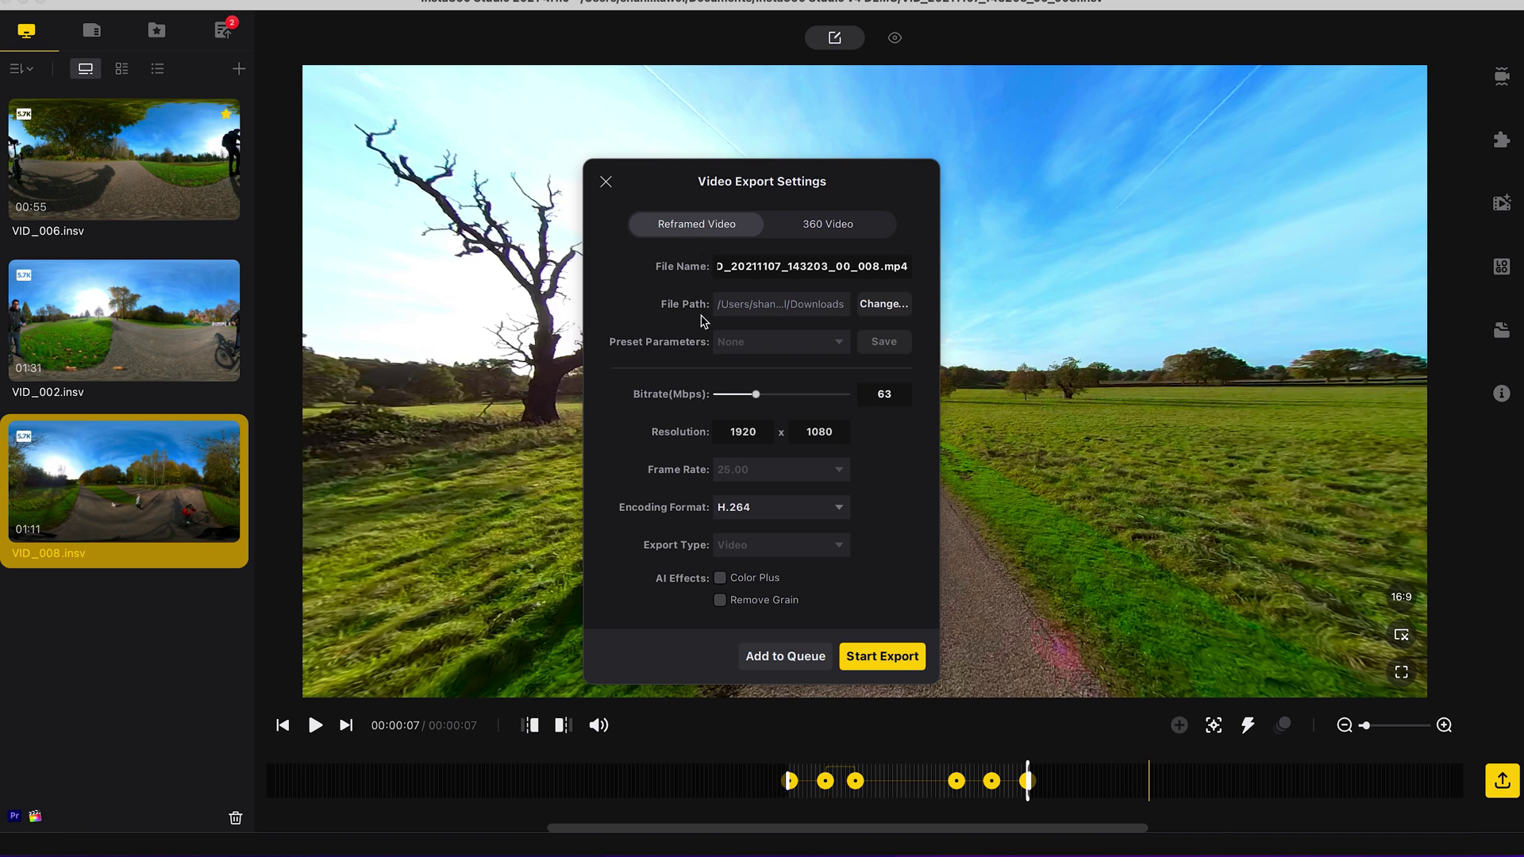
{"action": "left_click_drag", "start_coordinate": [730, 431], "coordinate": [742, 430]}
{"action": "type", "text": "3840"}
{"action": "double_click", "coordinate": [887, 392]}
{"action": "type", "text": "100"}
{"action": "left_click", "coordinate": [786, 509]}
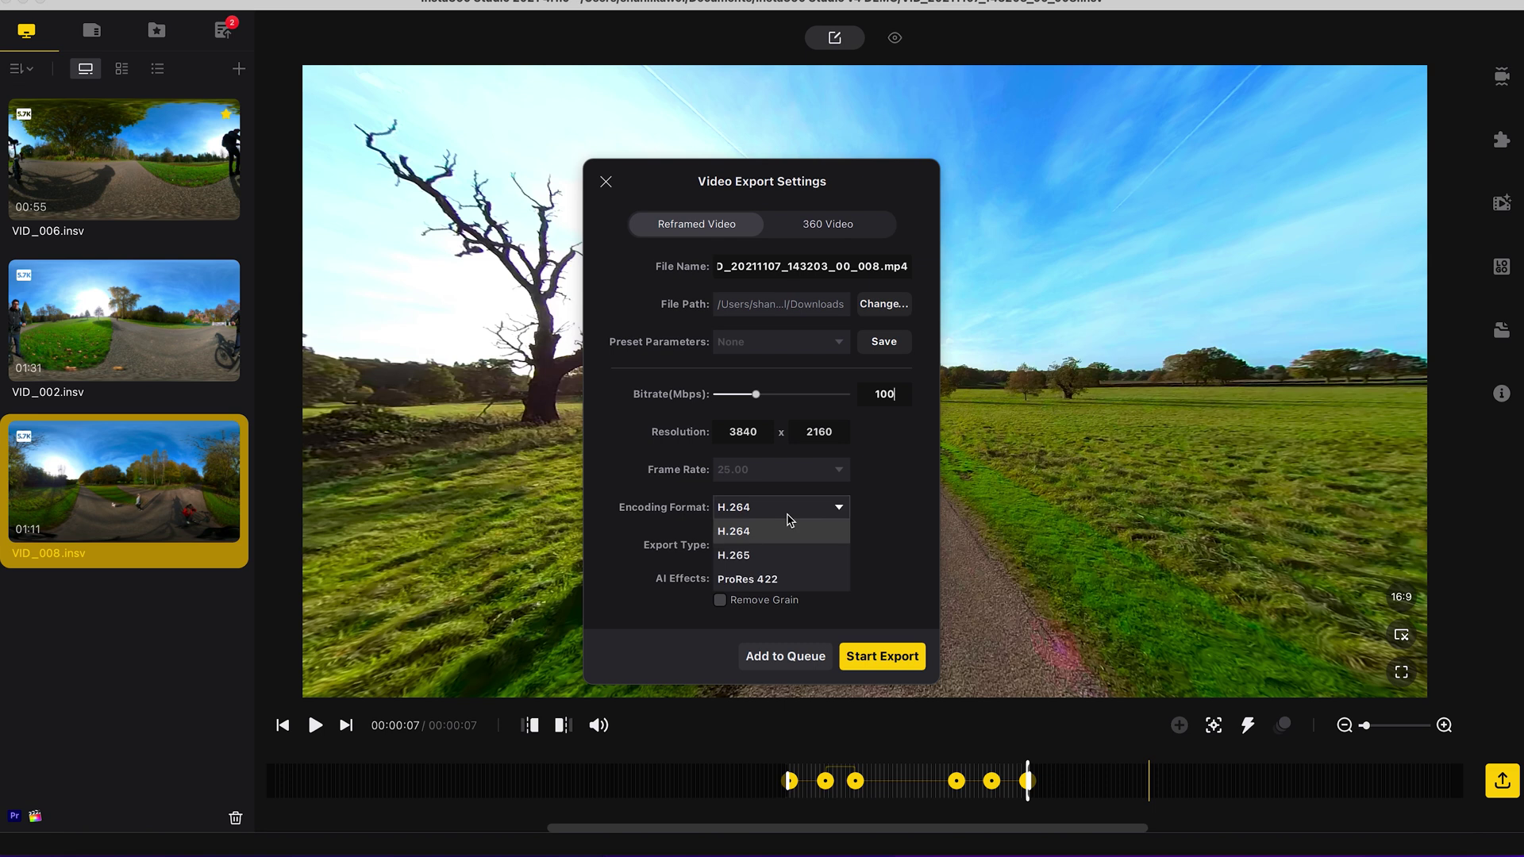
{"action": "left_click", "coordinate": [759, 558]}
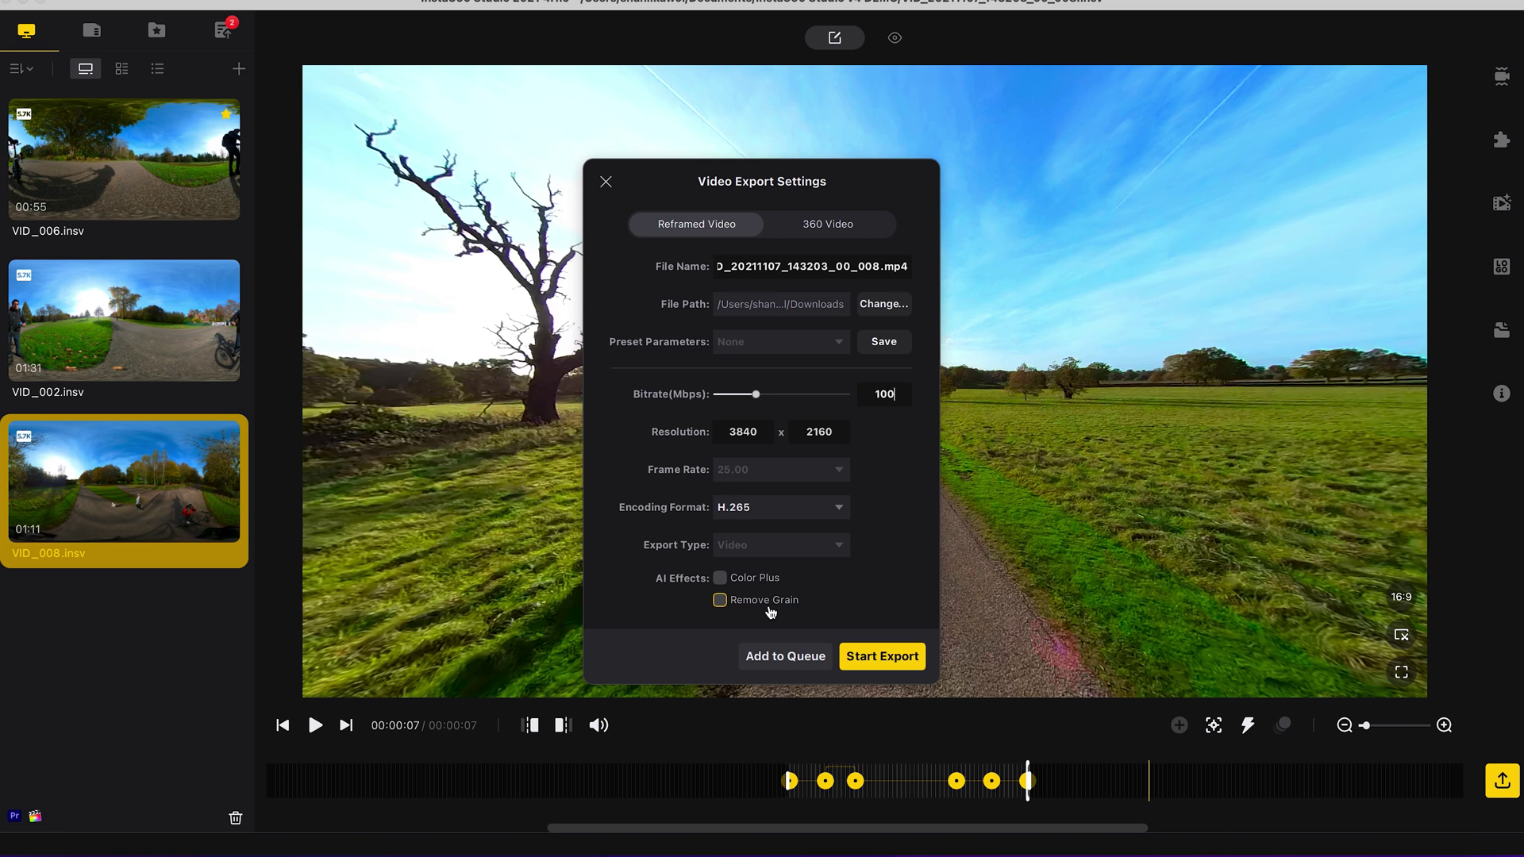
{"action": "left_click", "coordinate": [769, 665]}
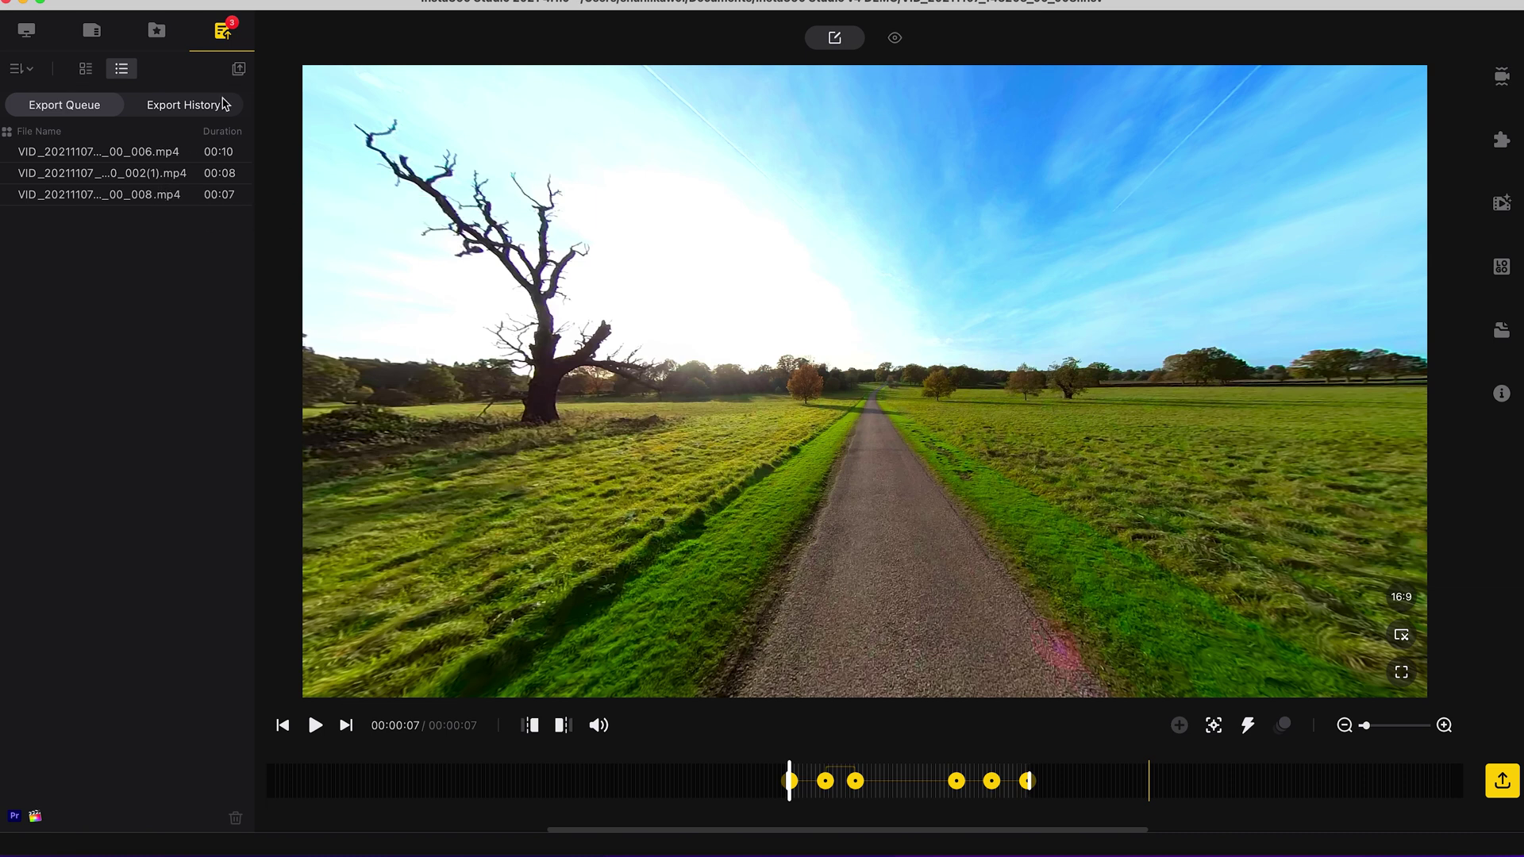
Export all three queued clips with Export All
{"action": "left_click", "coordinate": [240, 70]}
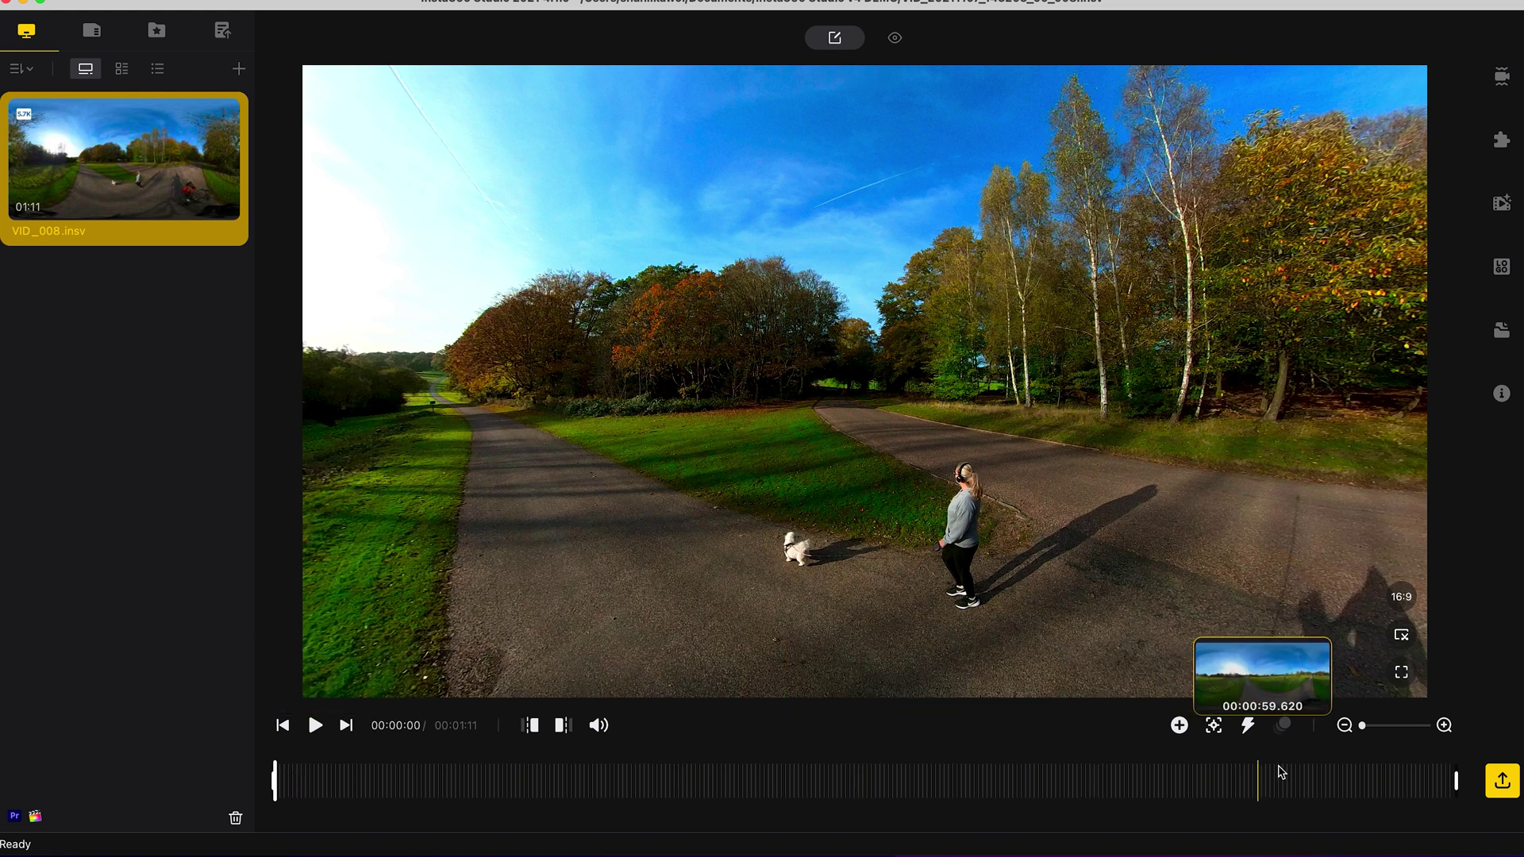
Set VID_008's trim start at 21 seconds and trim end at about 28 seconds
{"action": "left_click", "coordinate": [625, 786]}
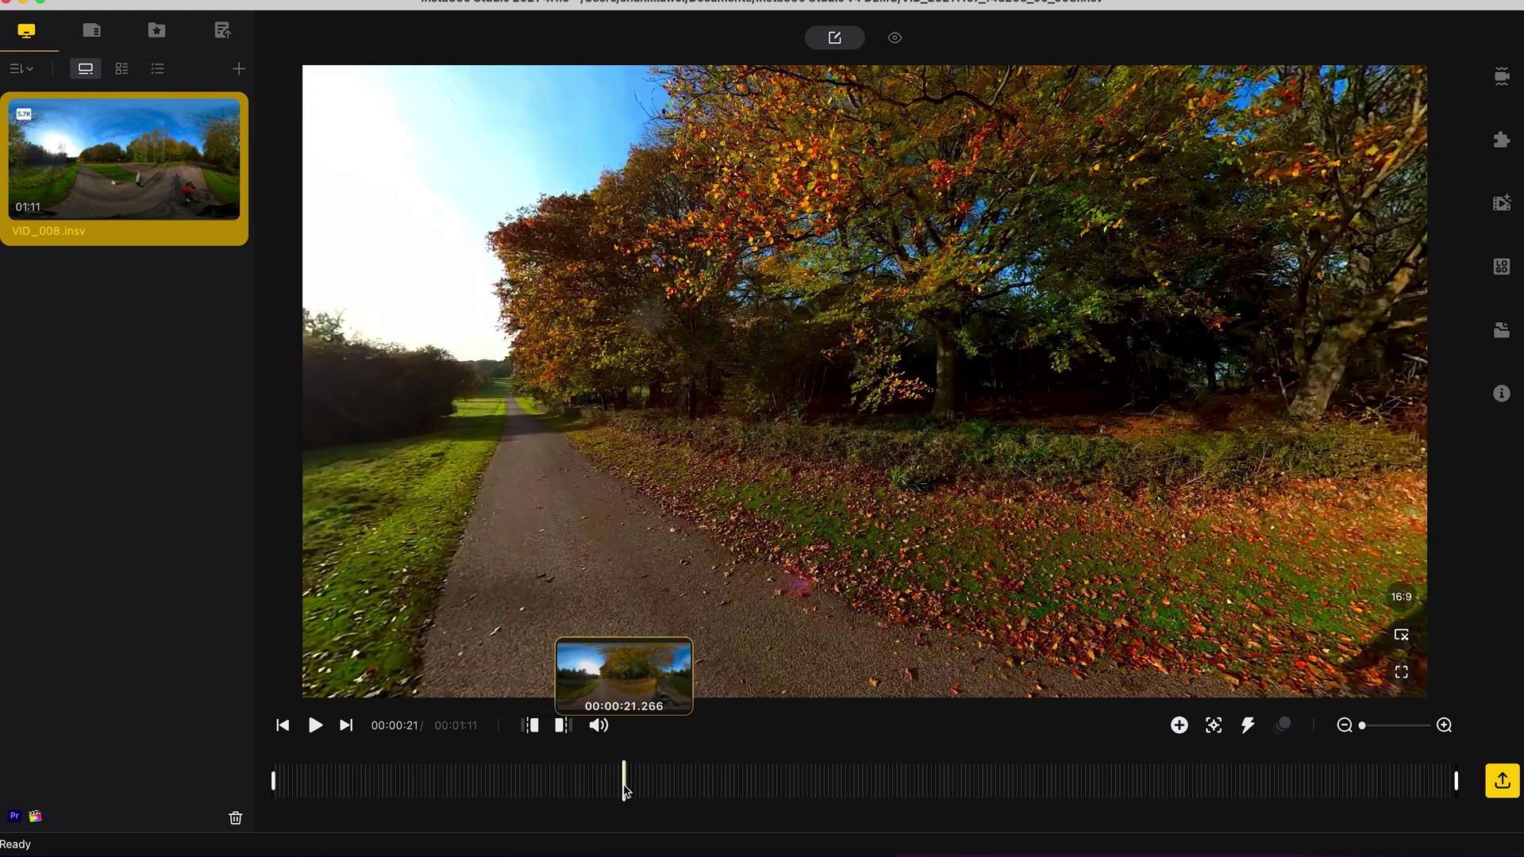
{"action": "left_click", "coordinate": [530, 725]}
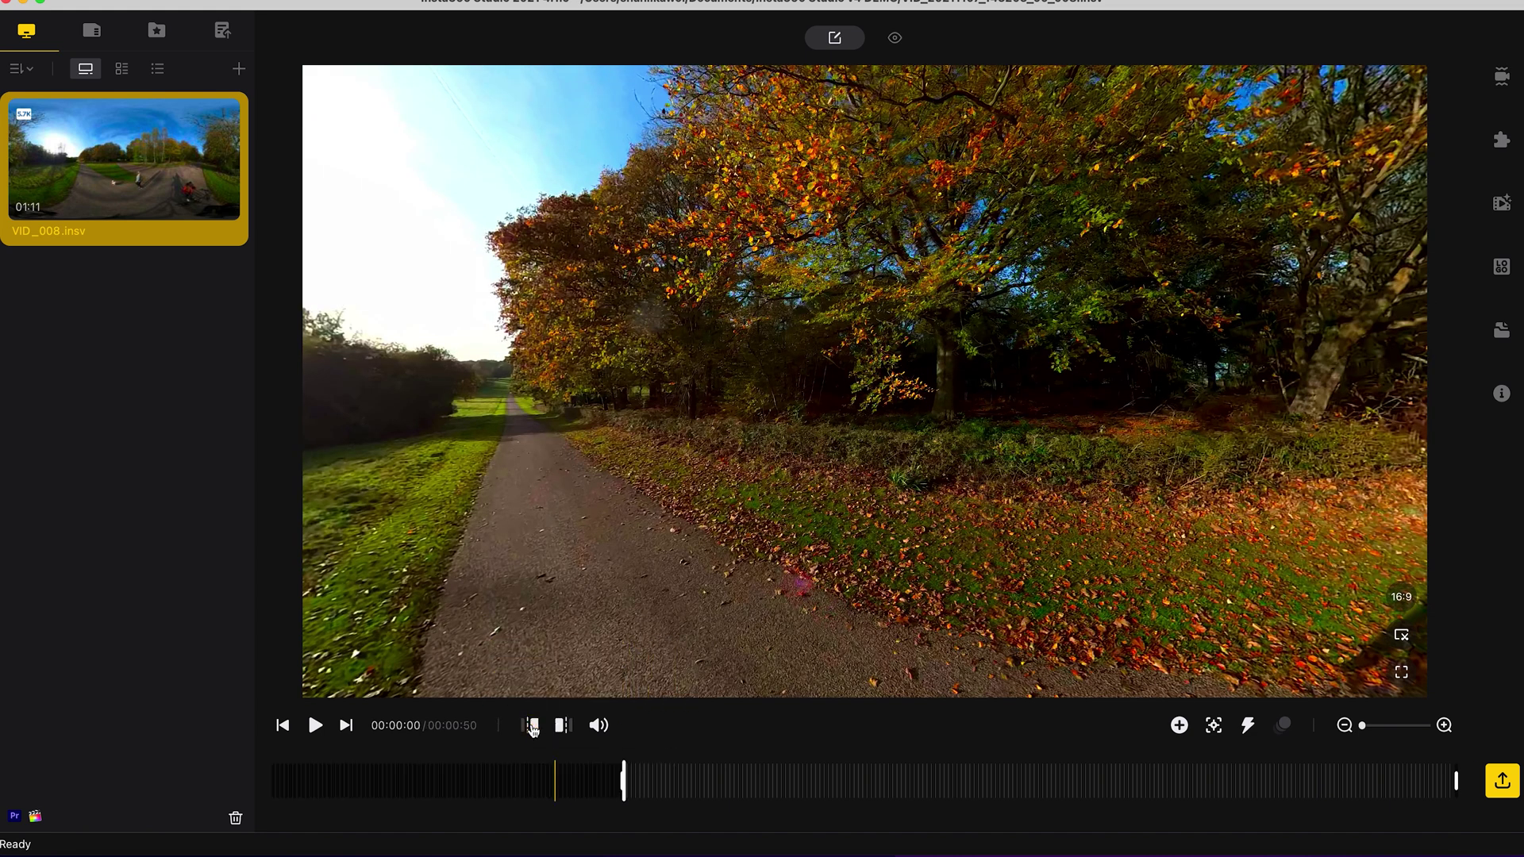
{"action": "left_click", "coordinate": [1082, 786]}
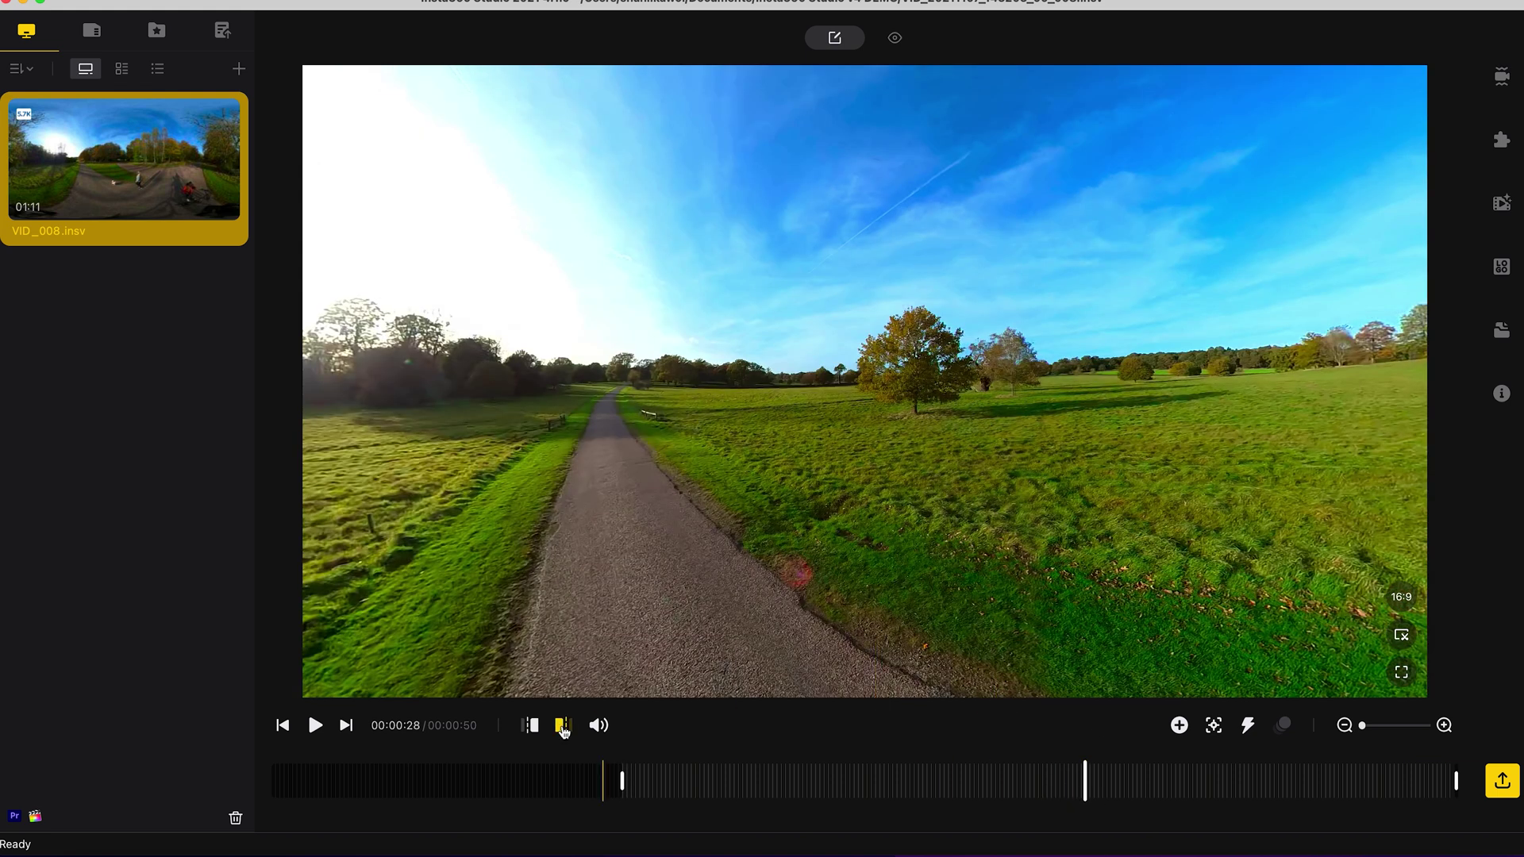
{"action": "left_click", "coordinate": [563, 725]}
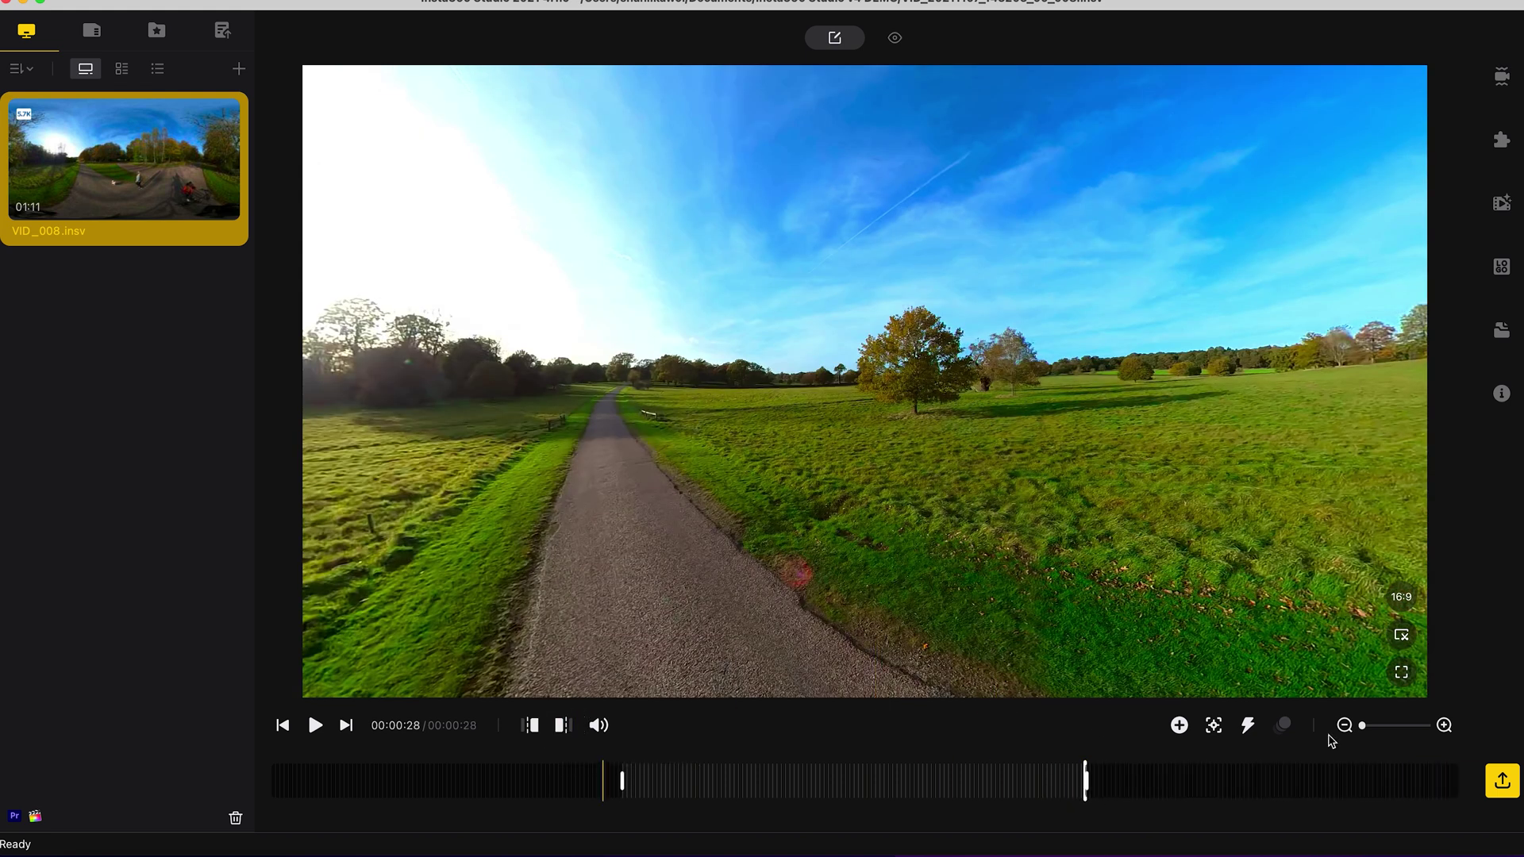
Export the trimmed clip as 360 Video at 5760×2880 with H.265 encoding
{"action": "left_click", "coordinate": [1503, 782]}
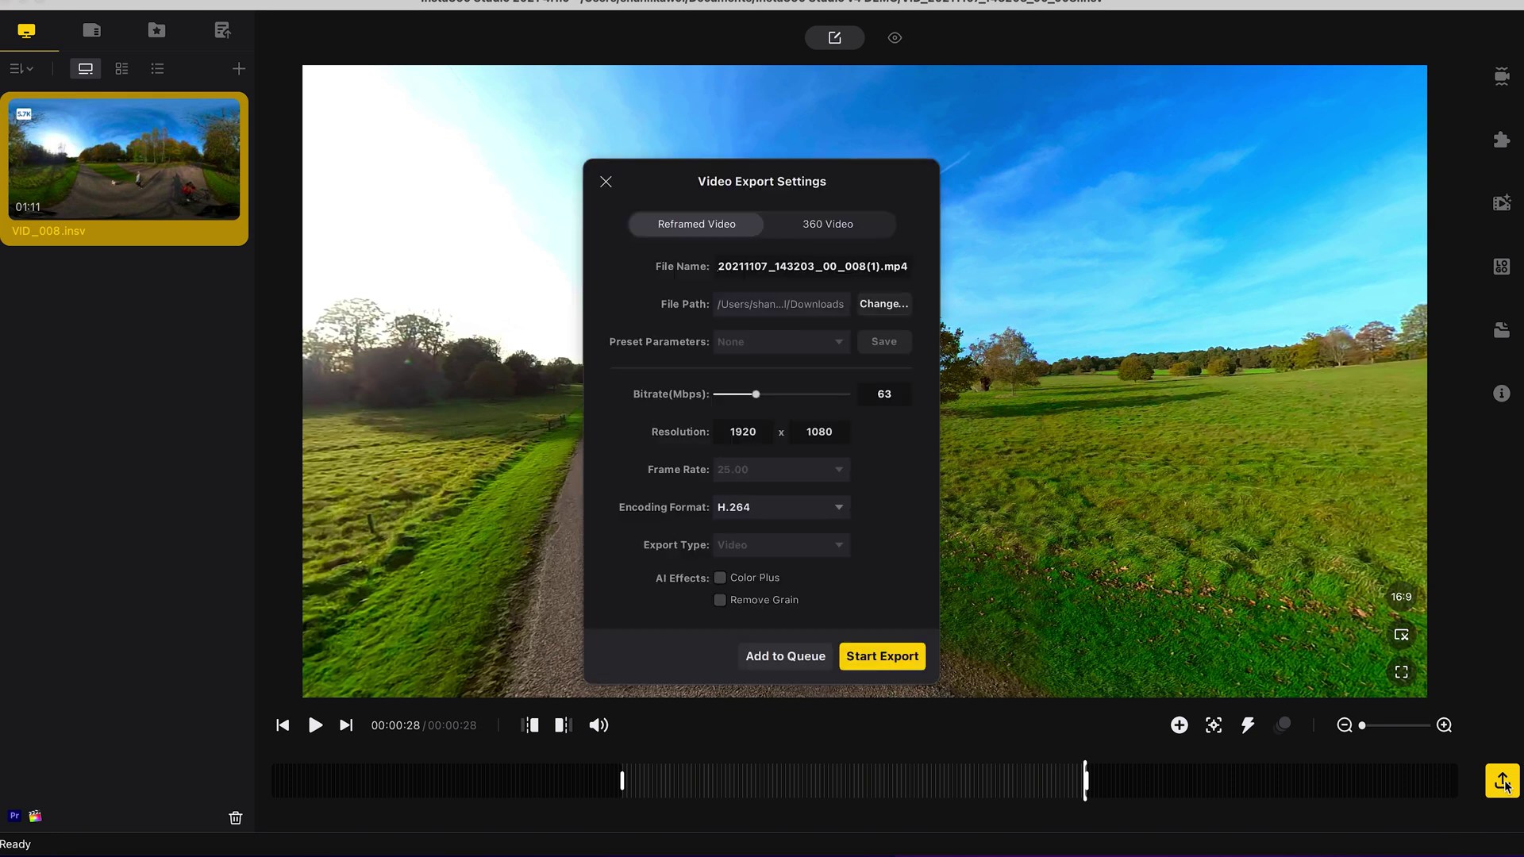
{"action": "left_click", "coordinate": [862, 238]}
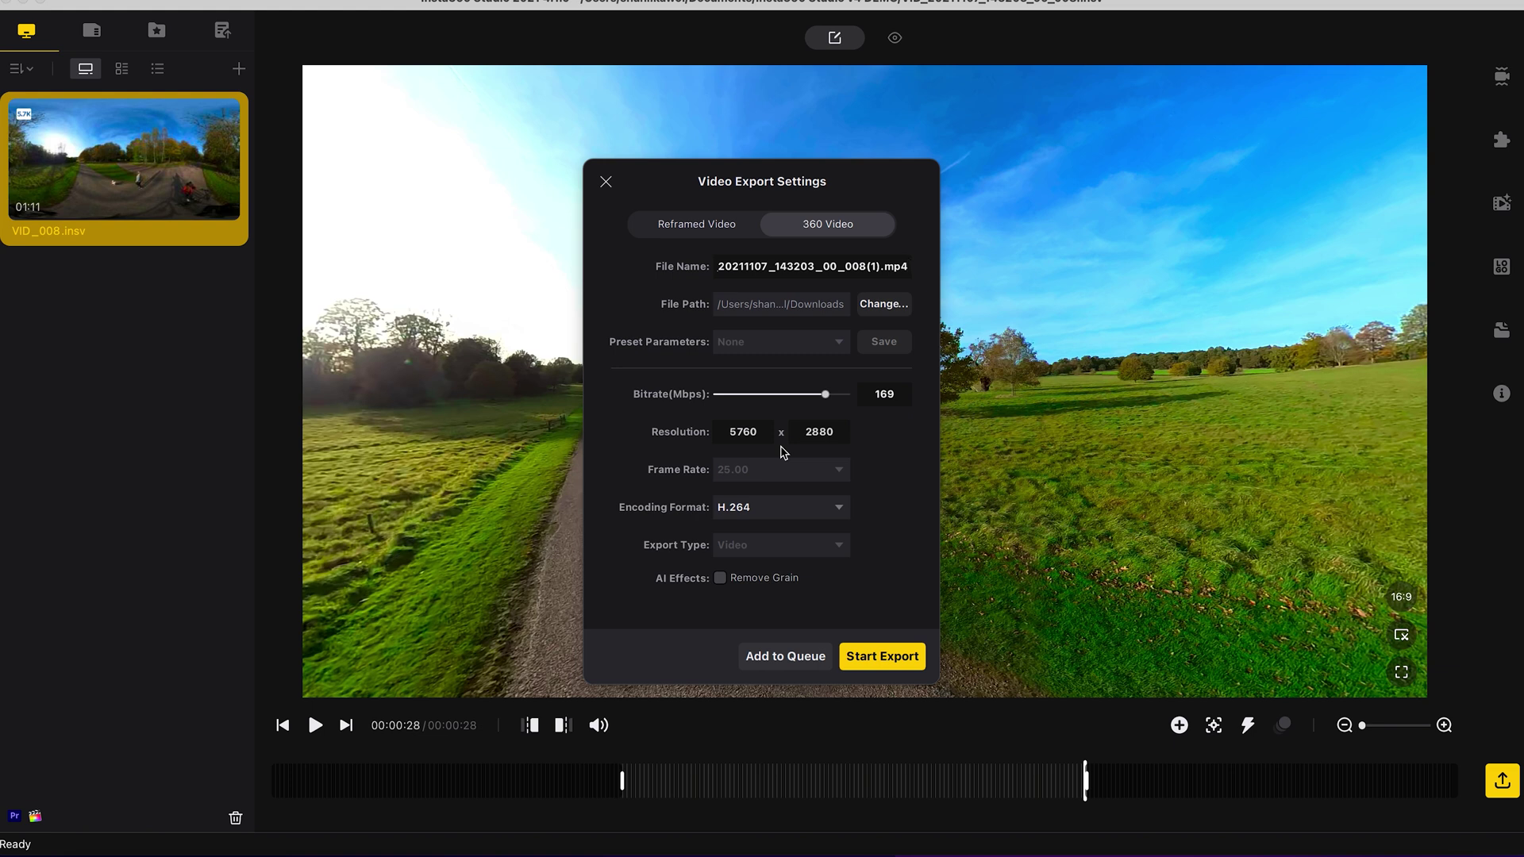
{"action": "left_click", "coordinate": [784, 516]}
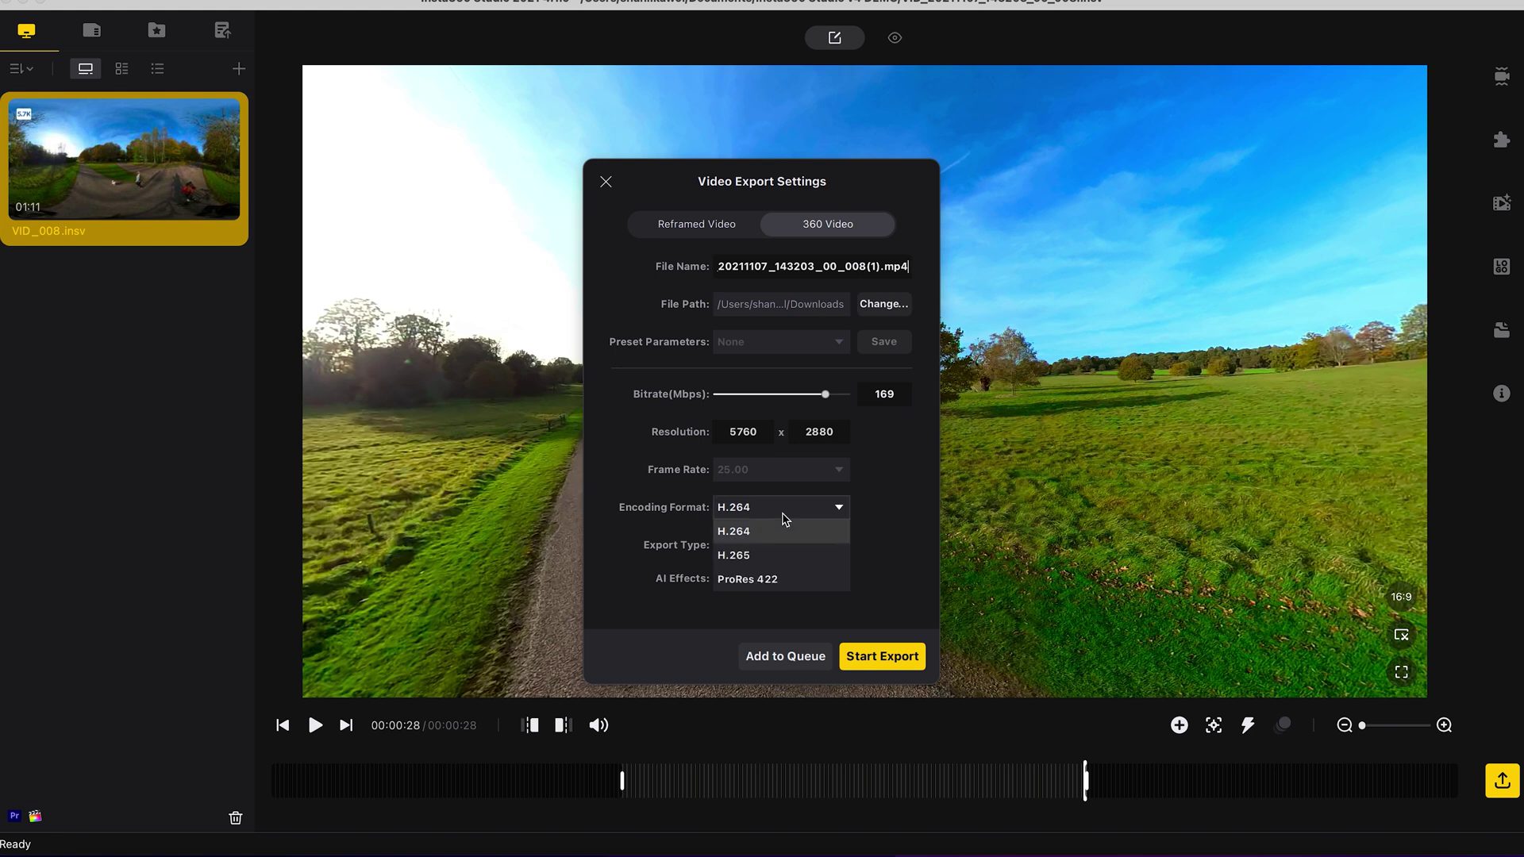
{"action": "left_click", "coordinate": [791, 556]}
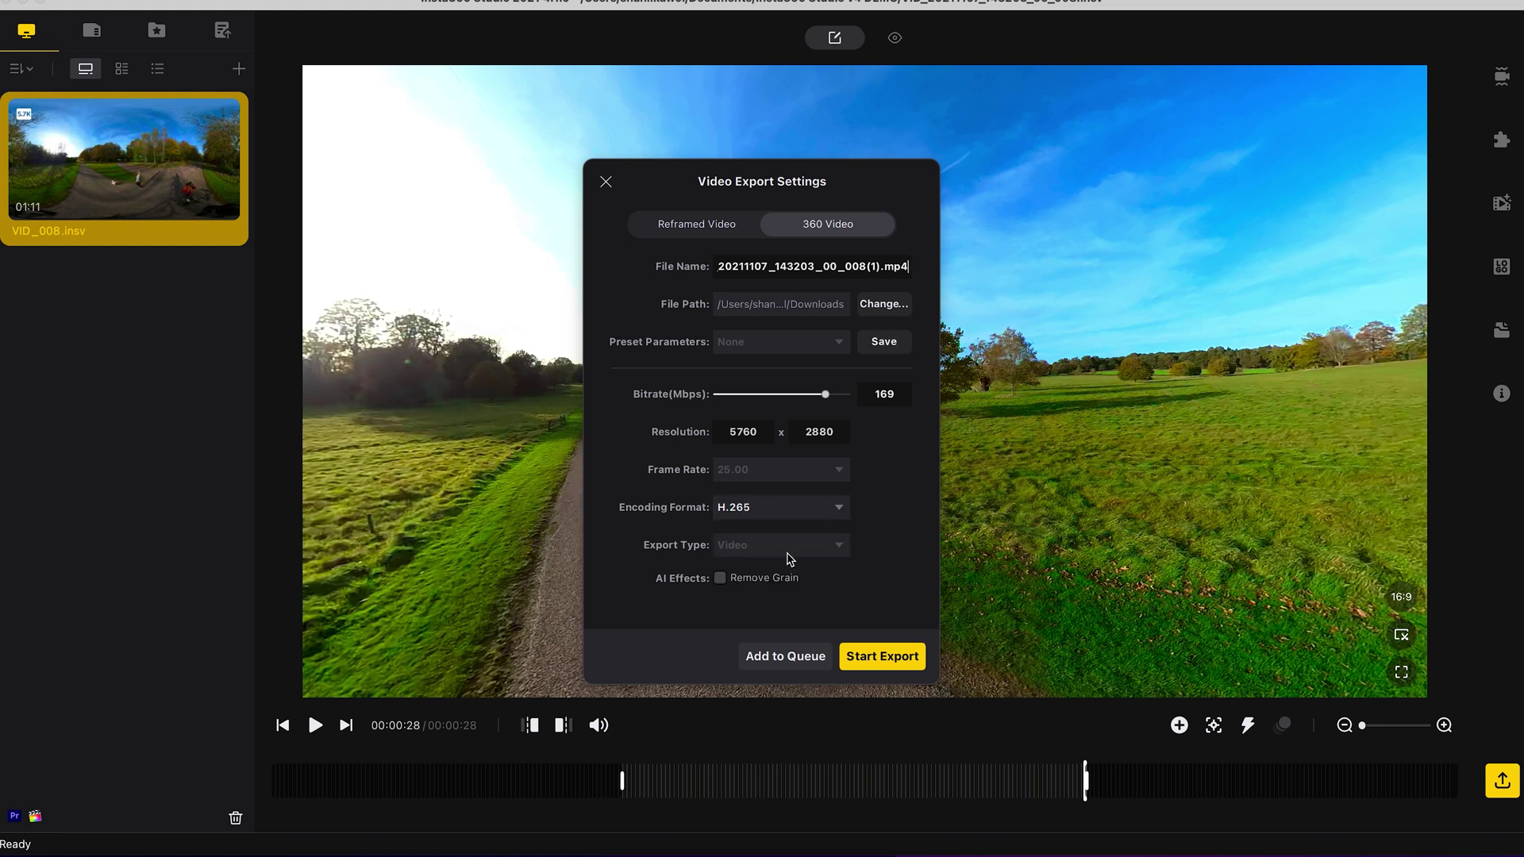